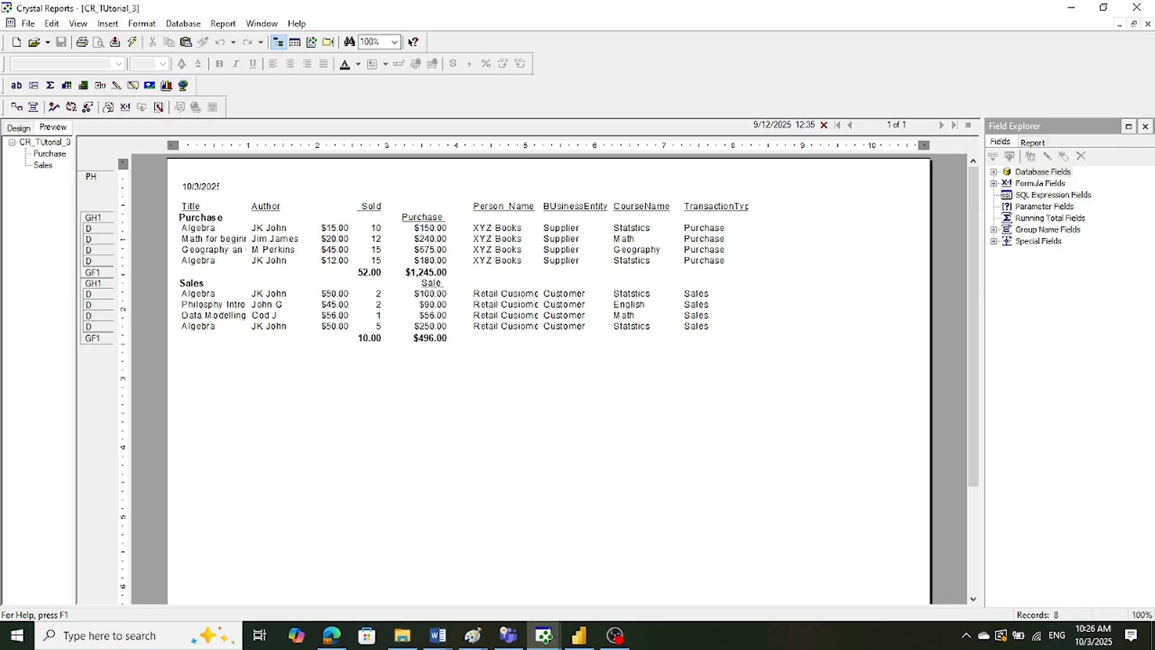
- Review the Tutorial 3 outline in the Word document and return to the report in Crystal Reports
left_click(438, 635)
left_click(652, 587)
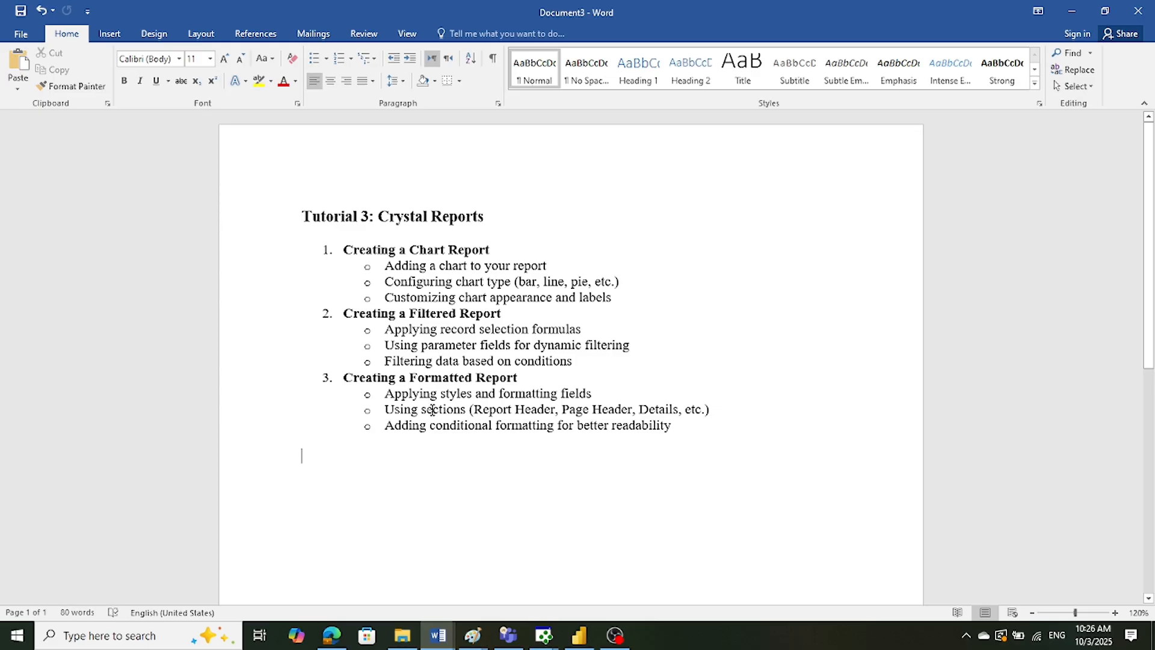
left_click(1072, 11)
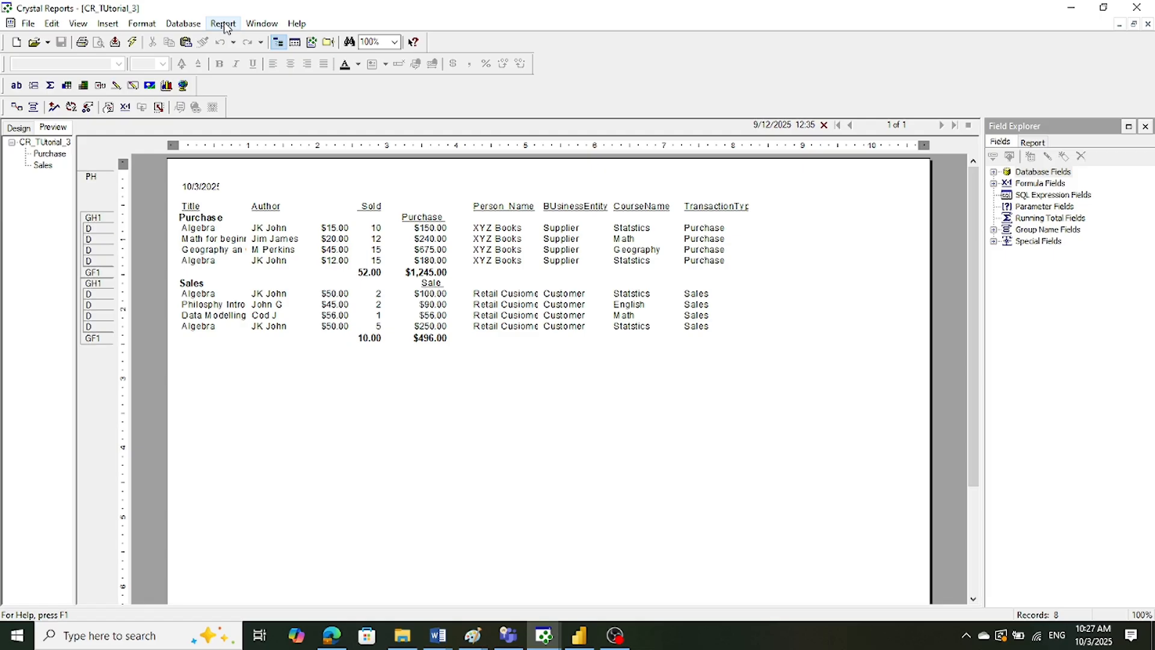
- Insert a bar chart once per report in the footer, showing Sum of BooksTransactions.Qty_Sold_Purchase on change of Transaction_Type.TransactionType_name
left_click(108, 24)
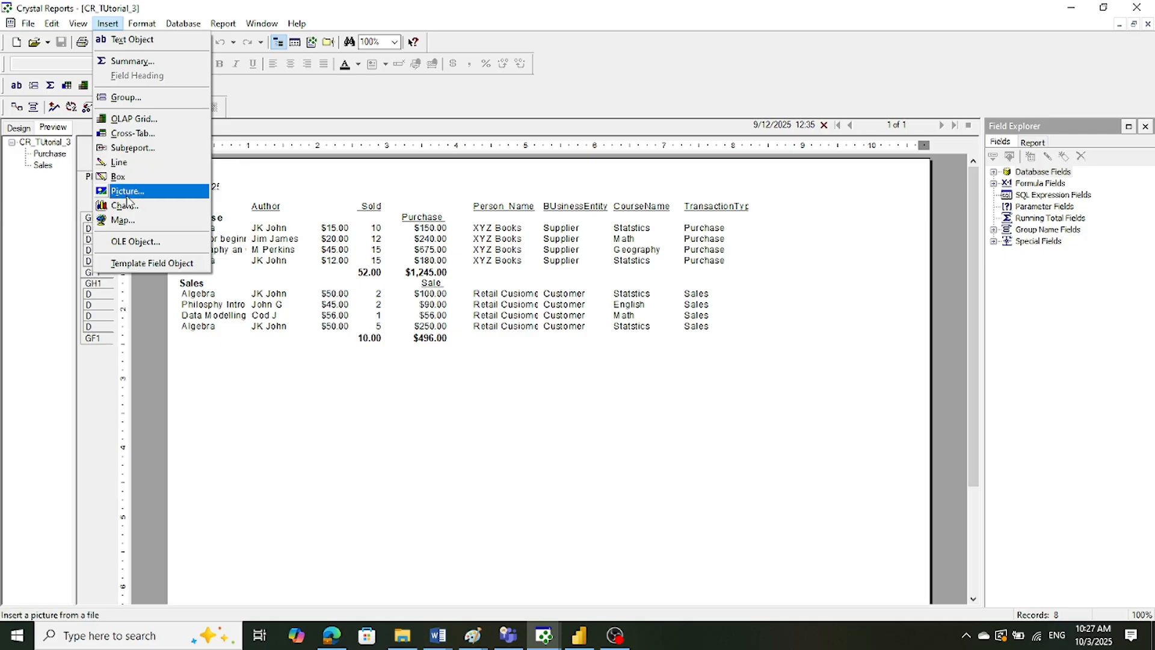
left_click(124, 206)
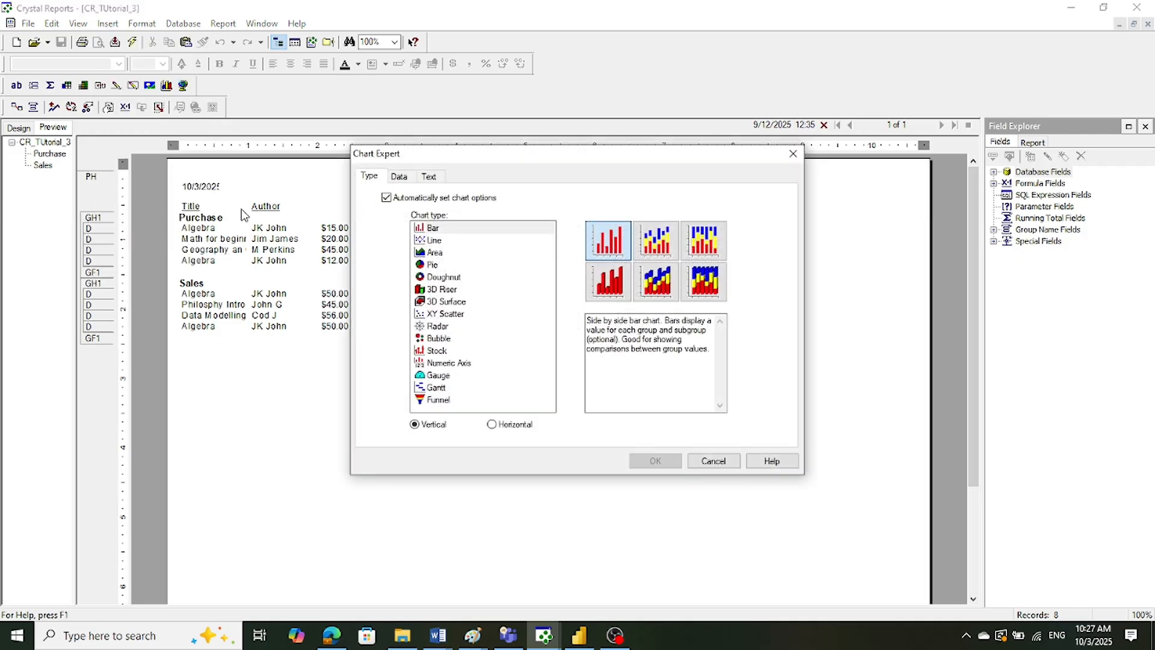
left_click(399, 176)
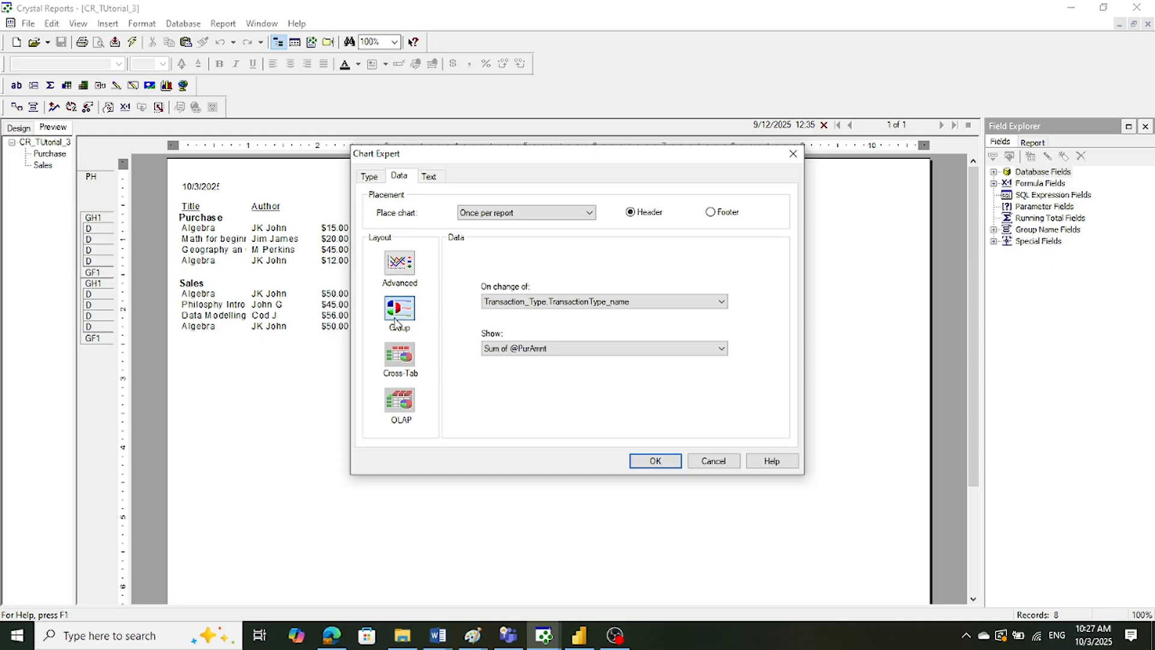
left_click(603, 304)
left_click(603, 314)
left_click(606, 349)
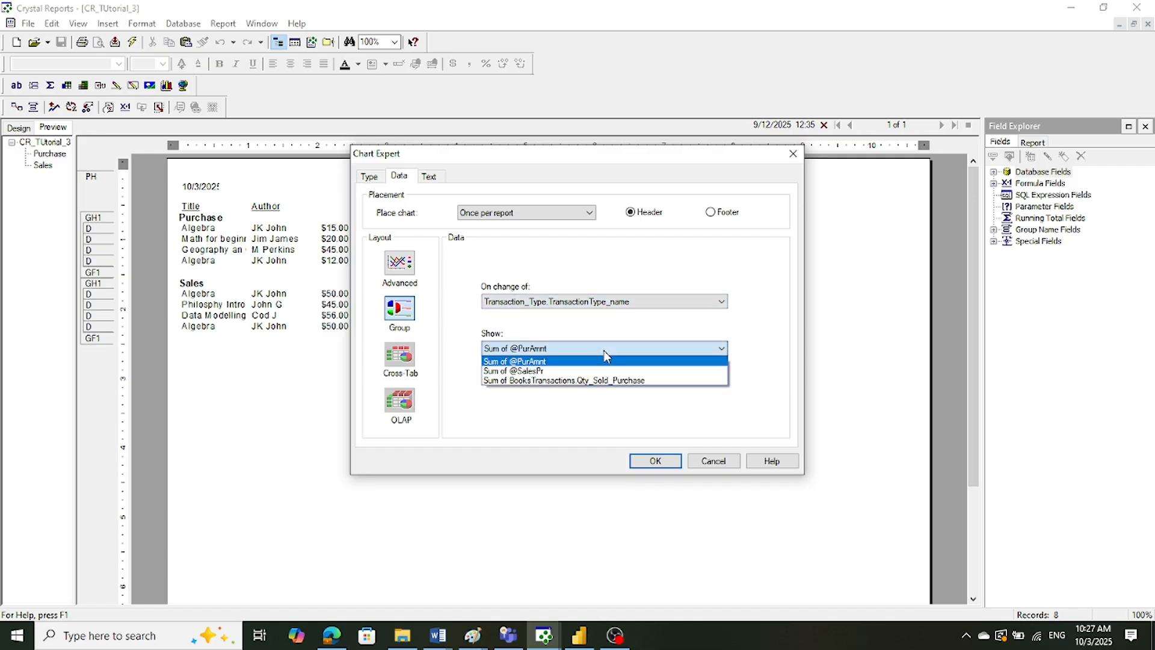
left_click(597, 382)
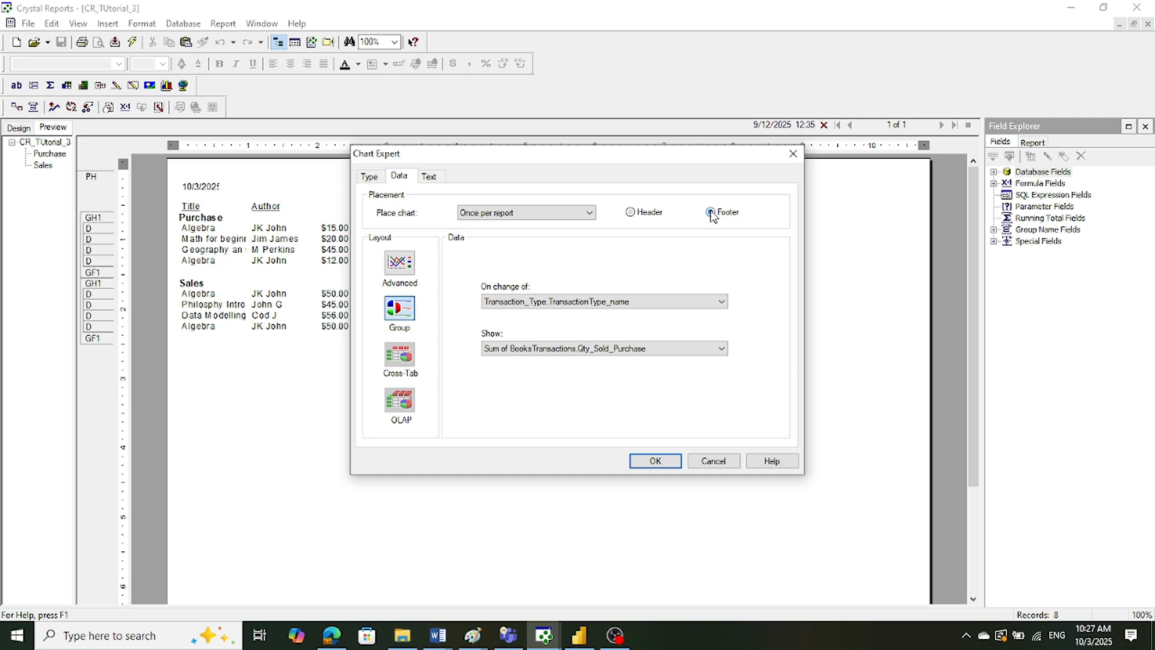
left_click(655, 461)
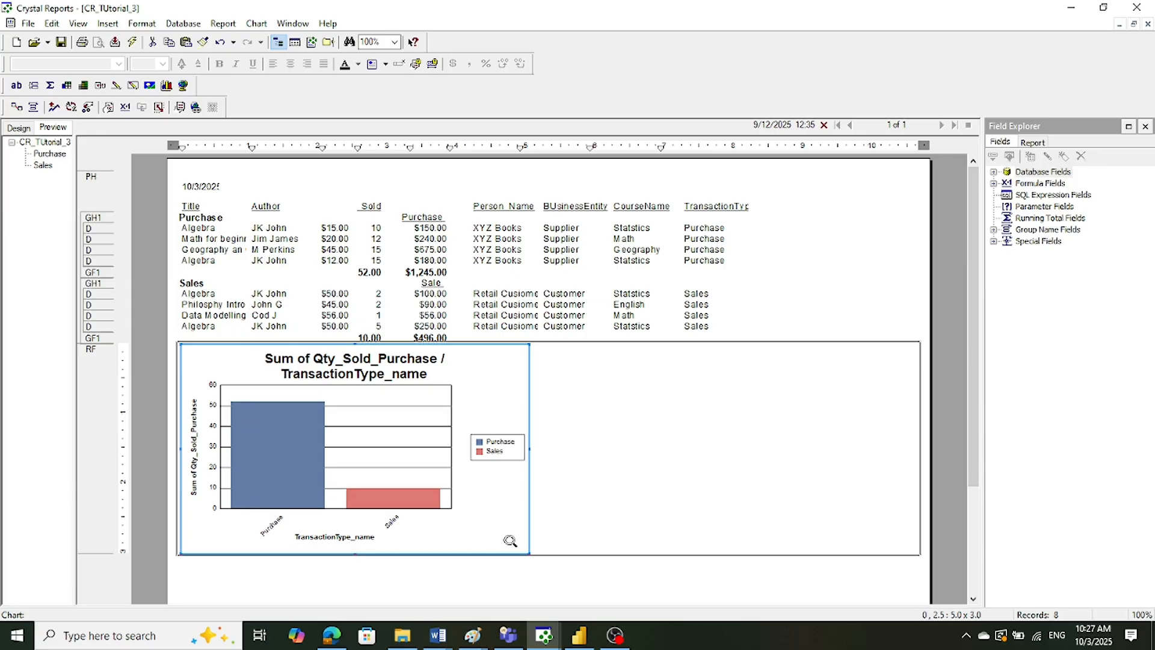
- Show data labels on the chart's bars, keeping the other general chart options as they are
left_click(254, 24)
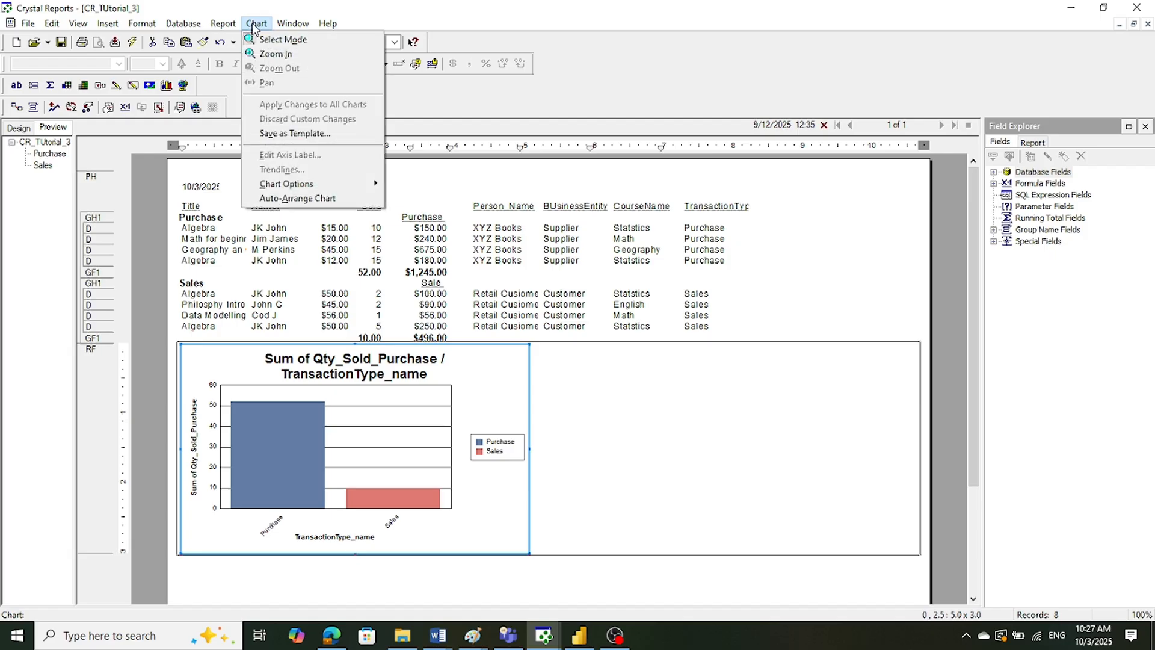
mouse_move(280, 184)
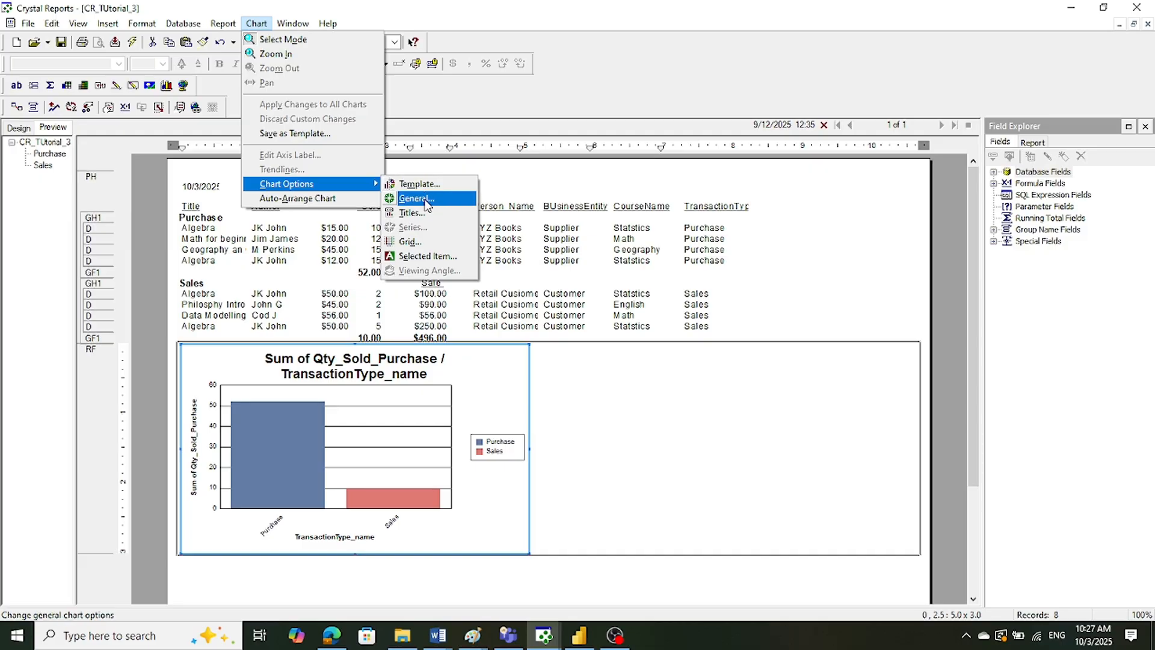
left_click(426, 204)
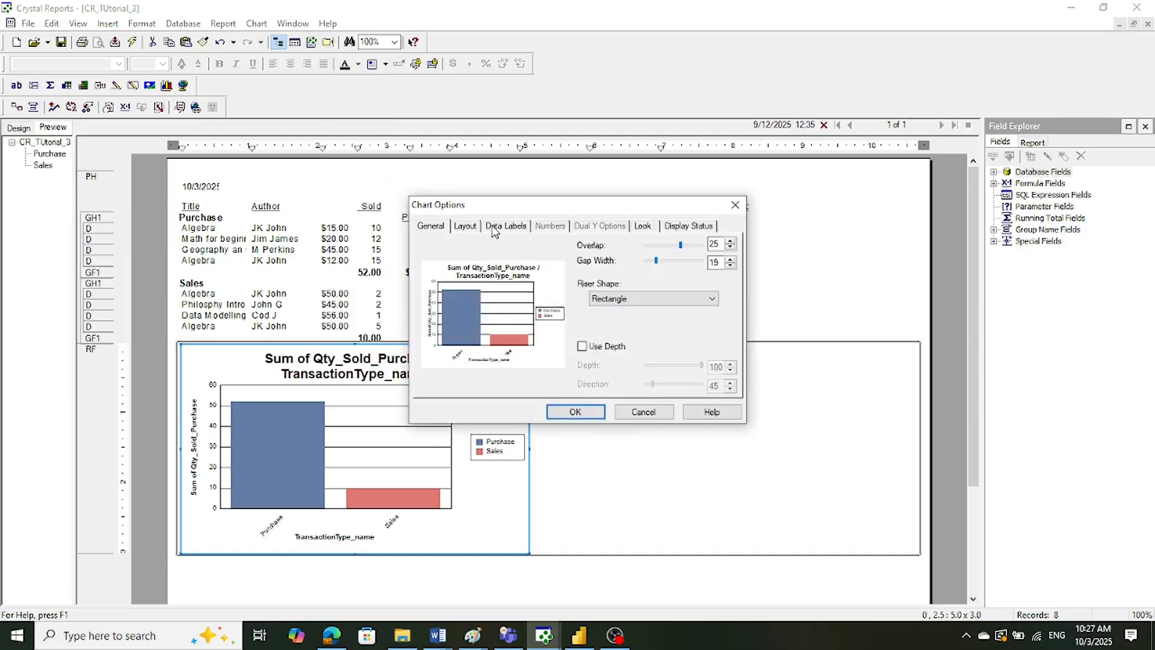
left_click(495, 229)
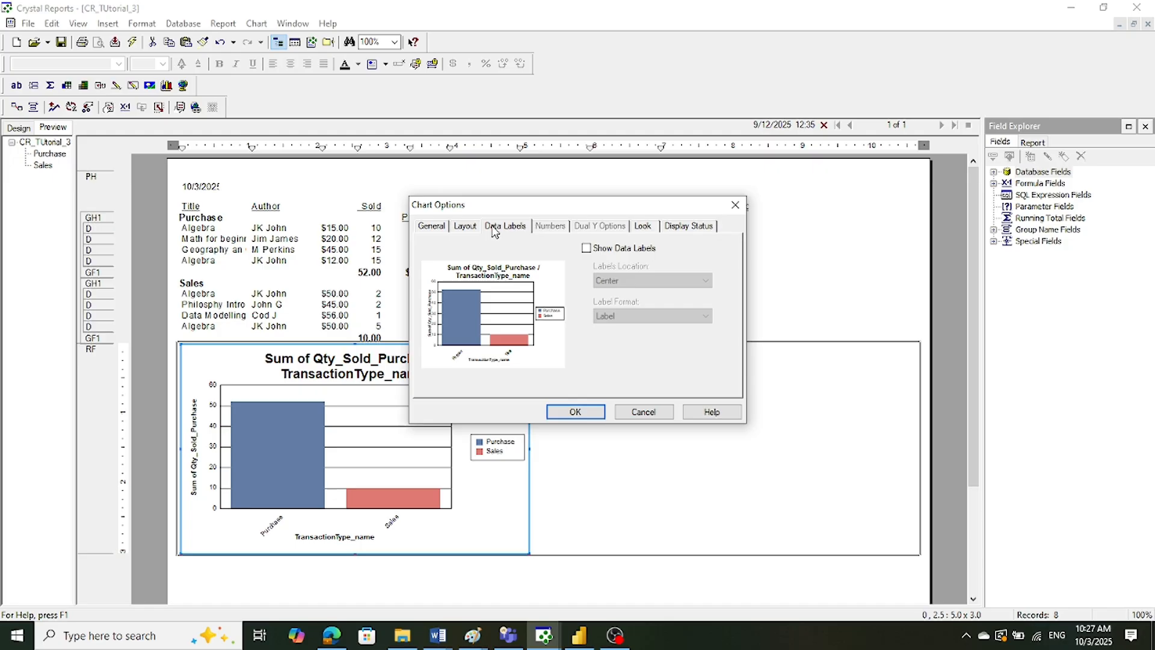
left_click(587, 252)
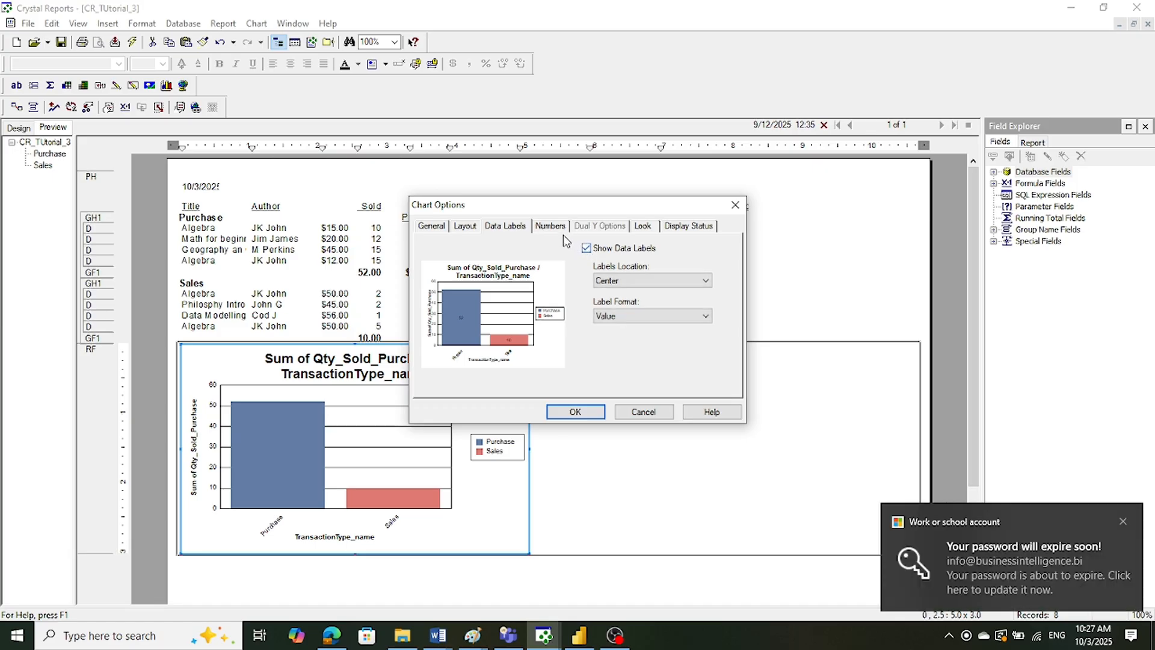
left_click(425, 231)
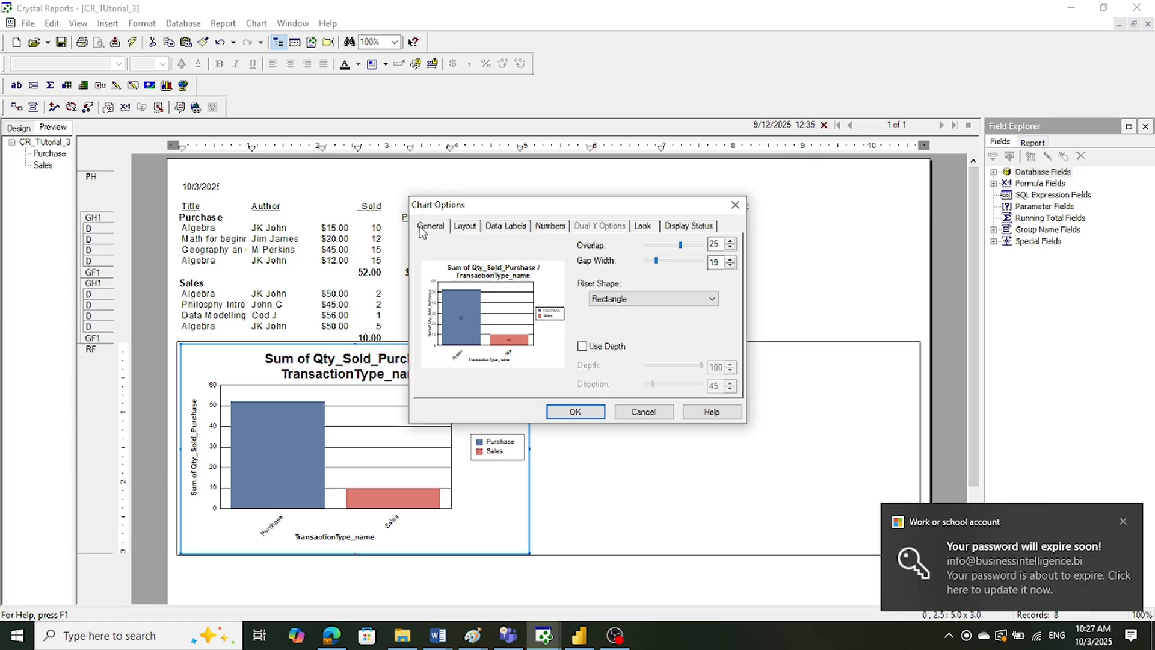
left_click(674, 227)
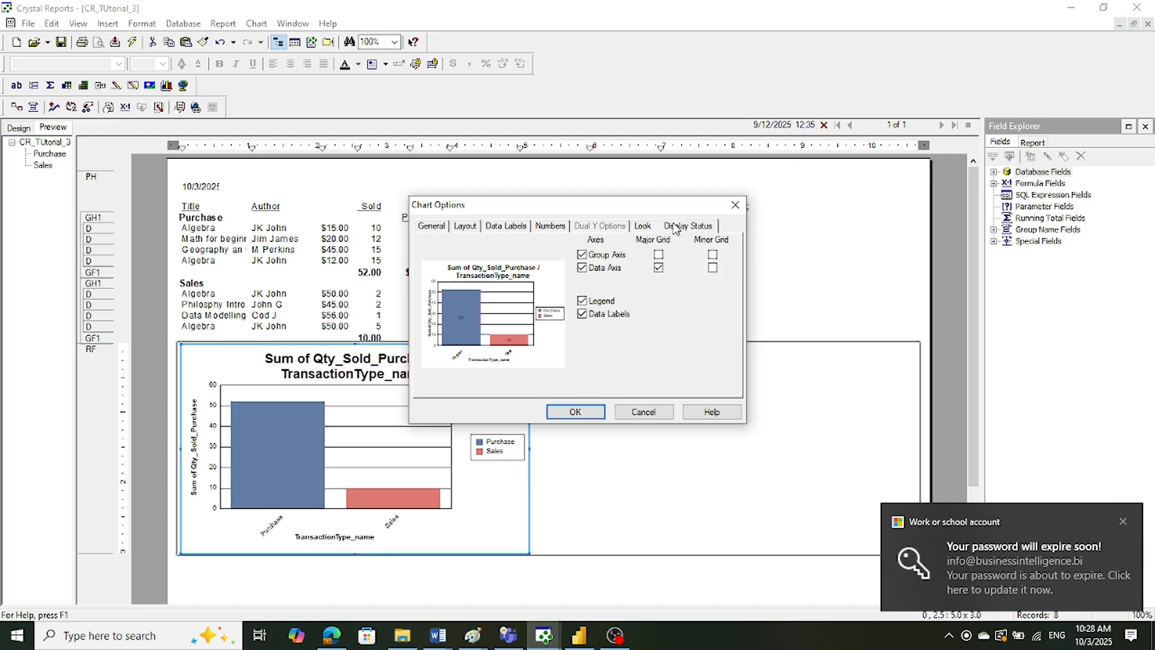
left_click(548, 228)
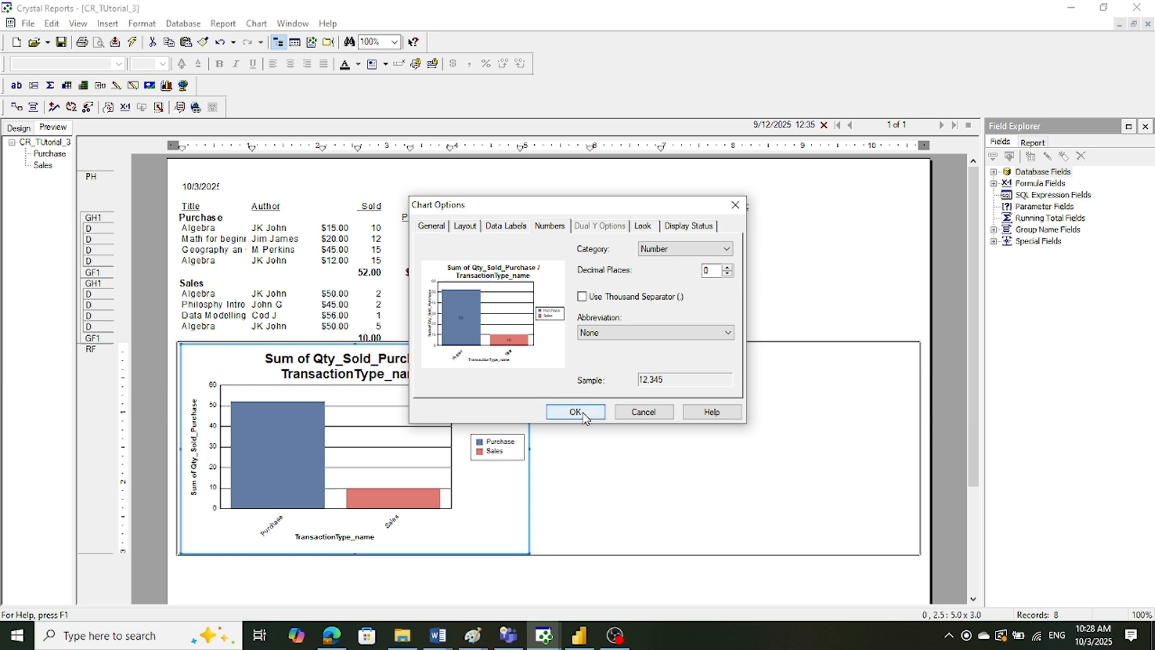
left_click(575, 411)
- Set the chart's title to "Comparison of Purchases and sales" and deselect the chart
left_click(256, 24)
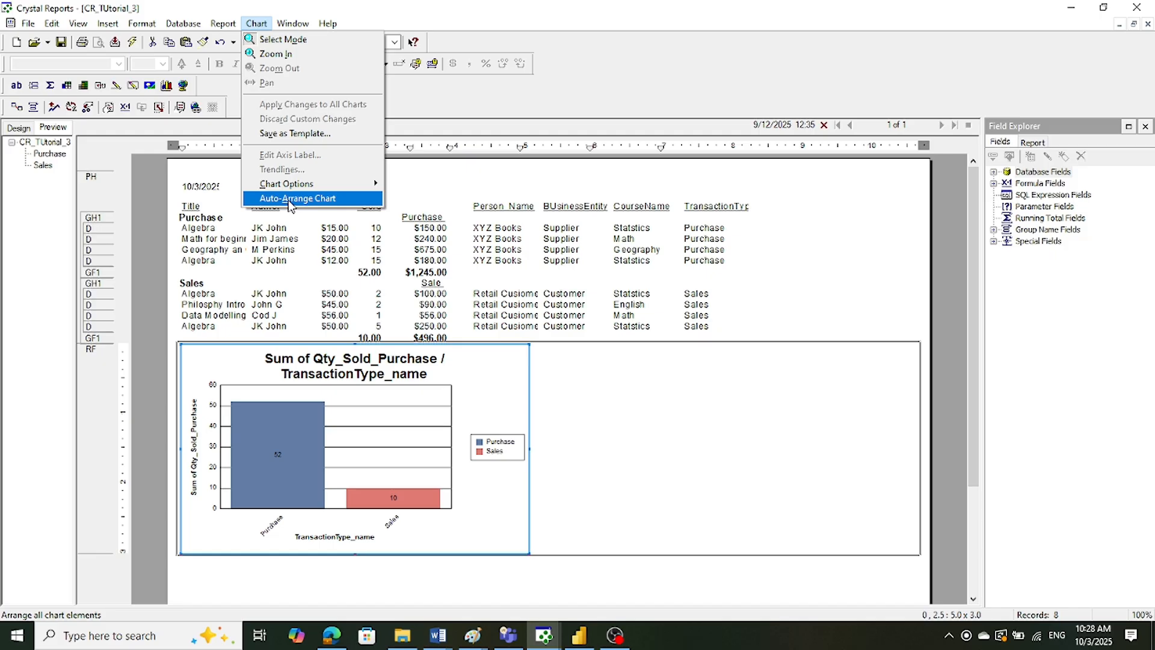
mouse_move(294, 193)
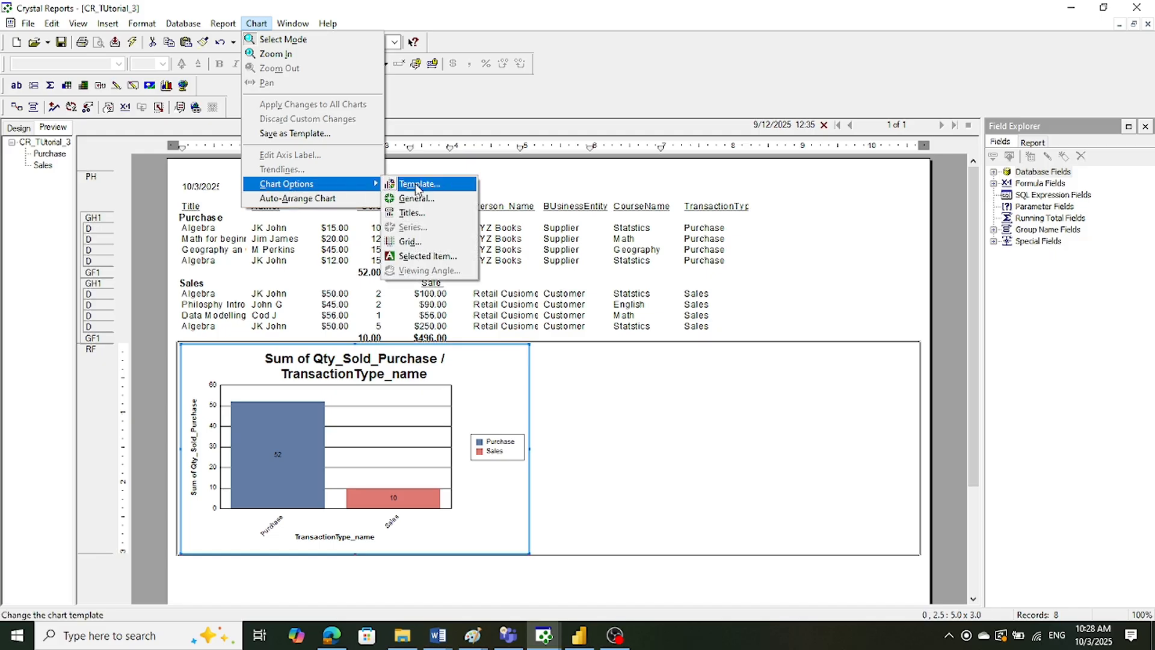
left_click(409, 212)
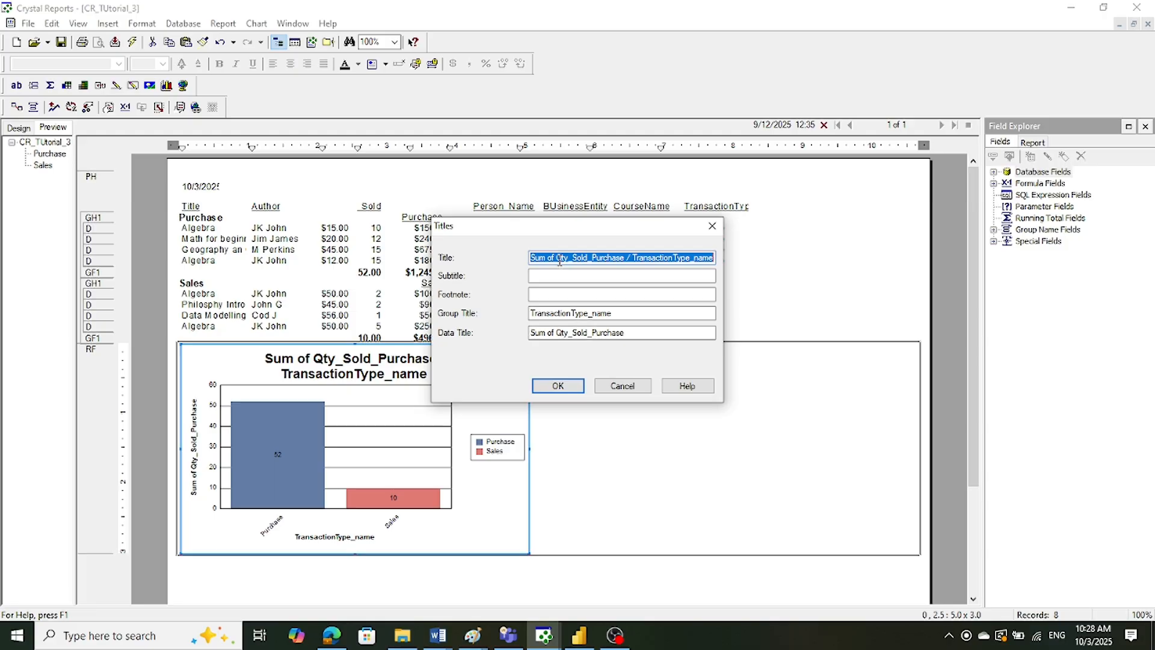
type("C")
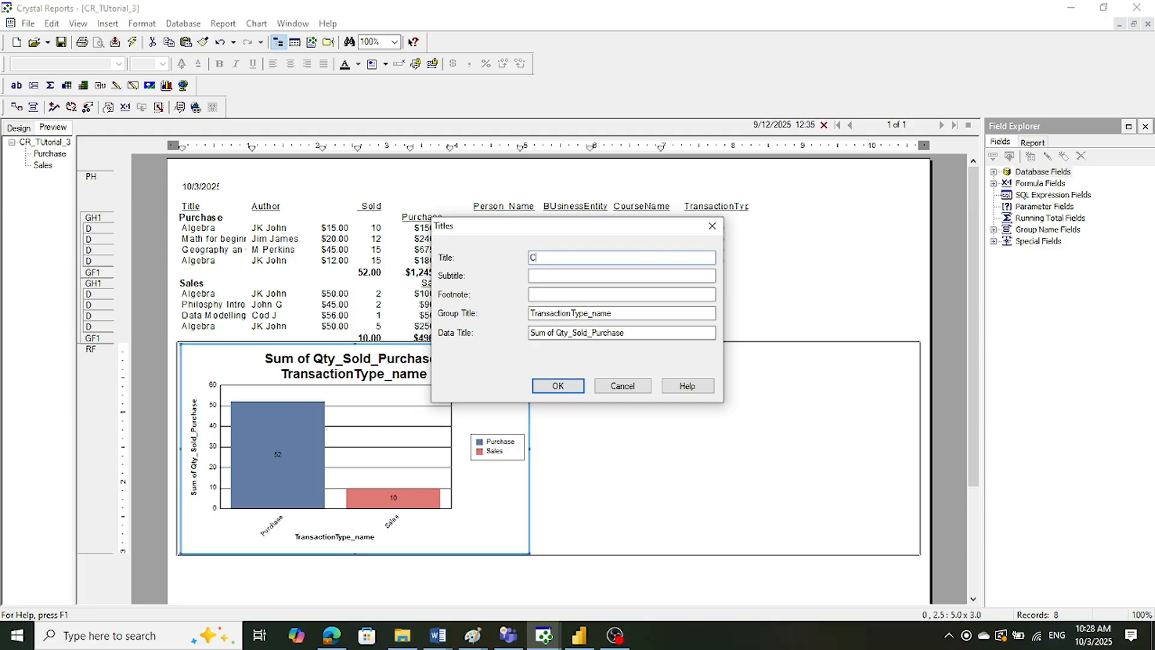
type("omparisob")
type("n of ")
type("Purcha")
type("wse")
key("BackSpace")
key("BackSpace")
key("BackSpace")
key("BackSpace")
type("ses and sales")
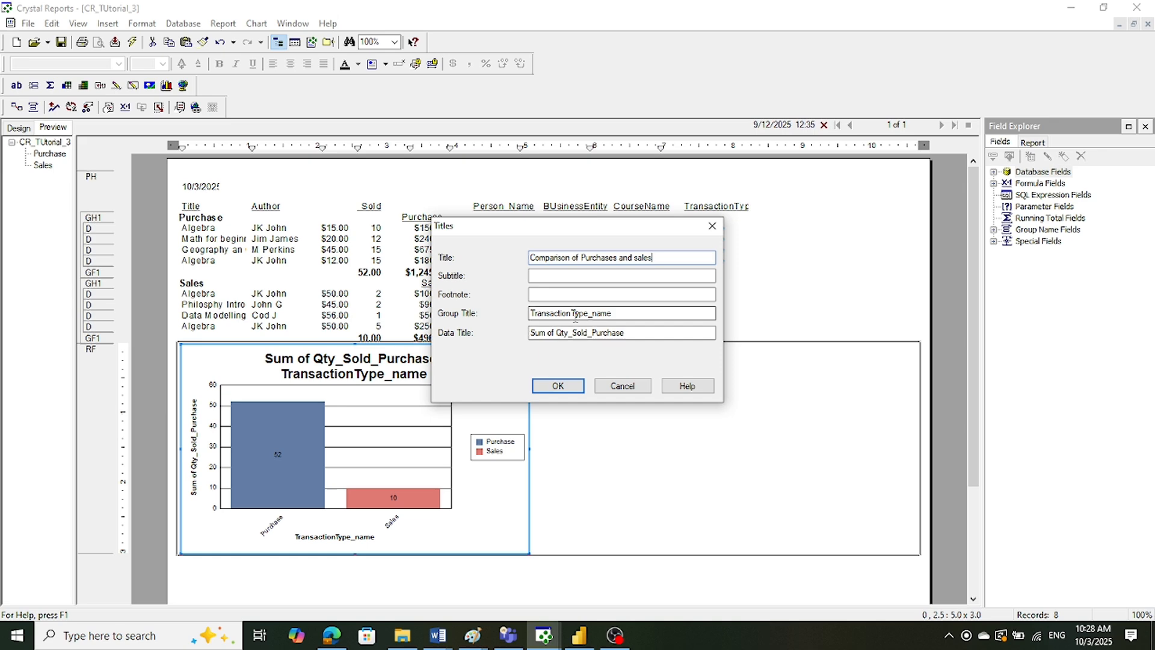
left_click(558, 385)
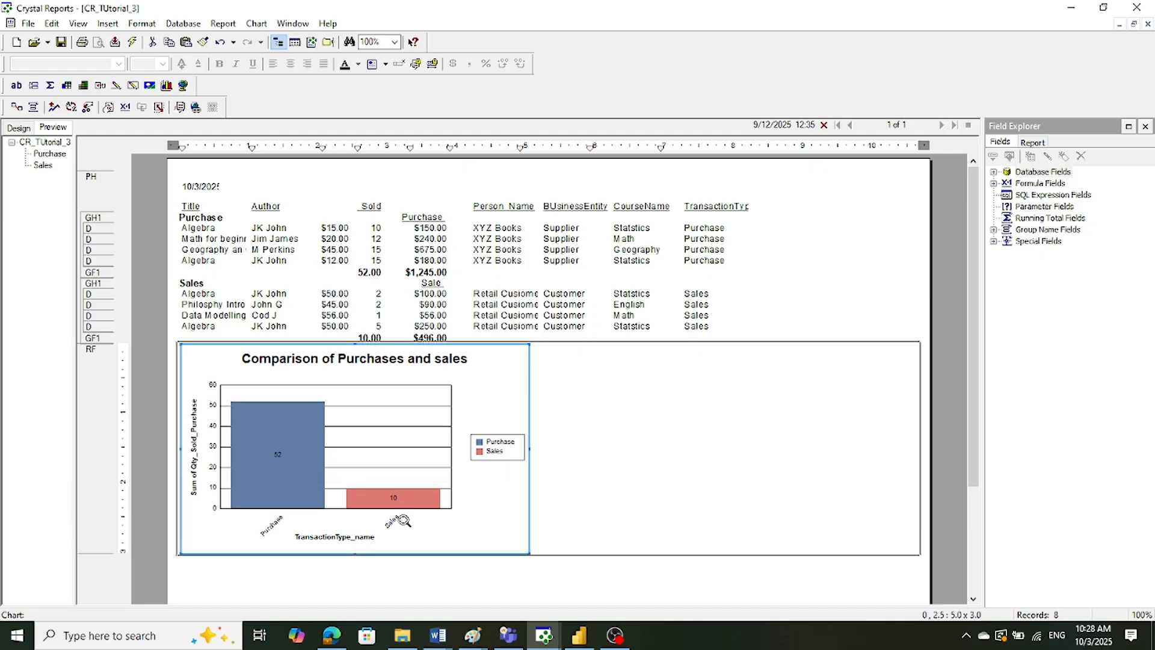
left_click(610, 589)
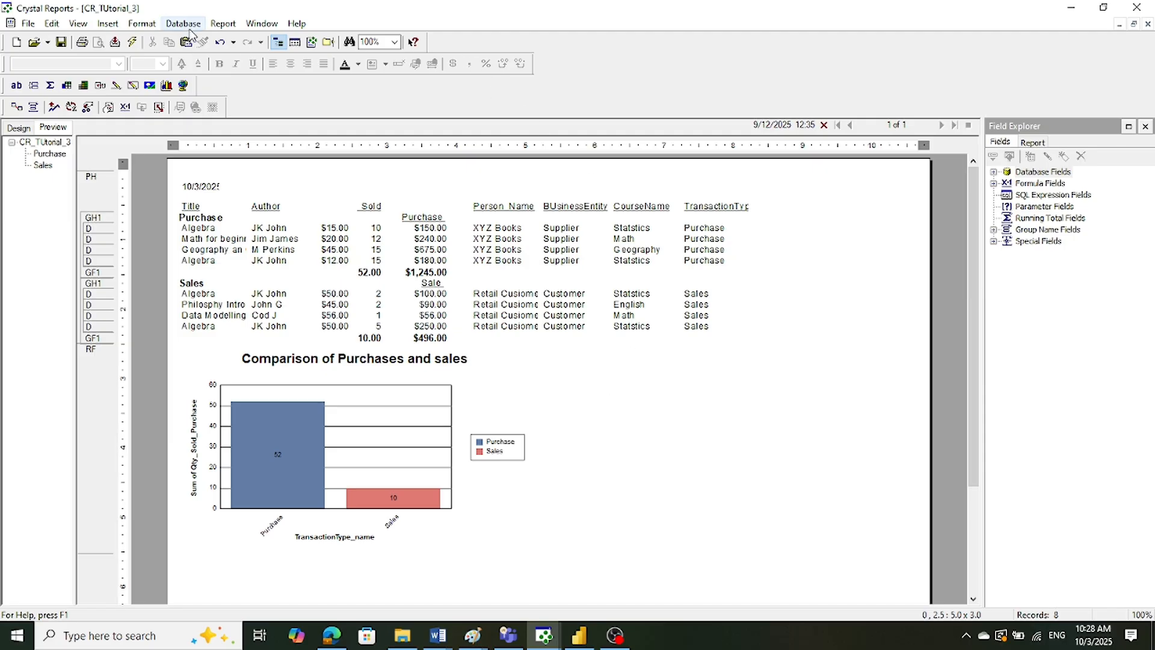
- Filter the report to records where Books.Title is equal to Algebra, and refresh the data
left_click(222, 23)
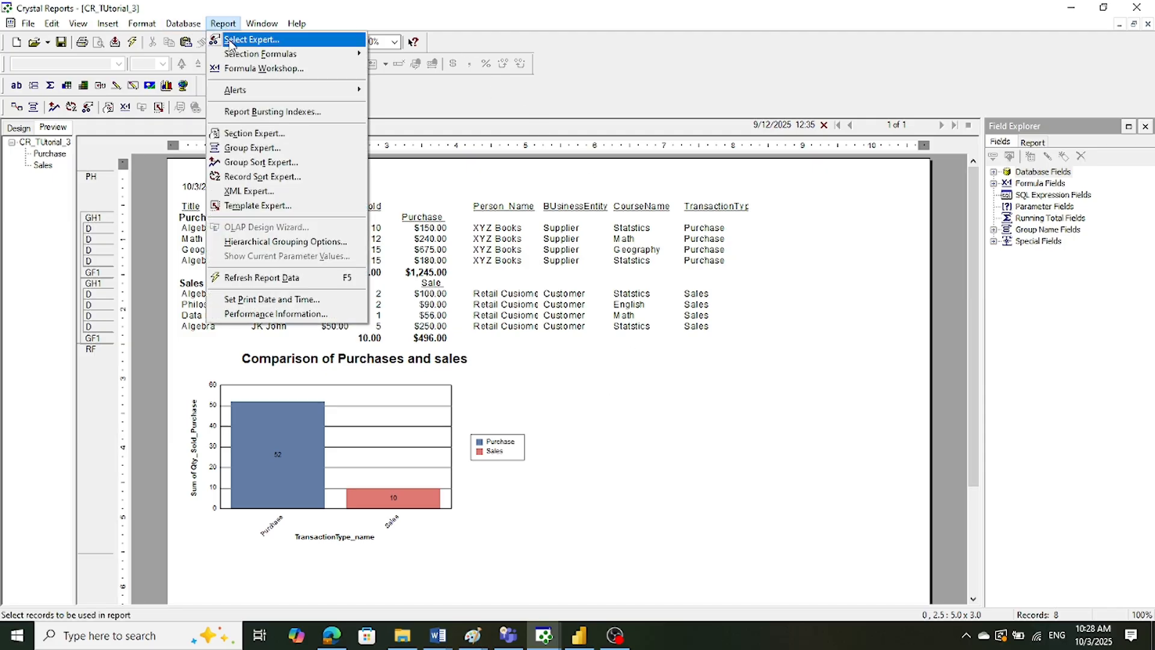
left_click(231, 41)
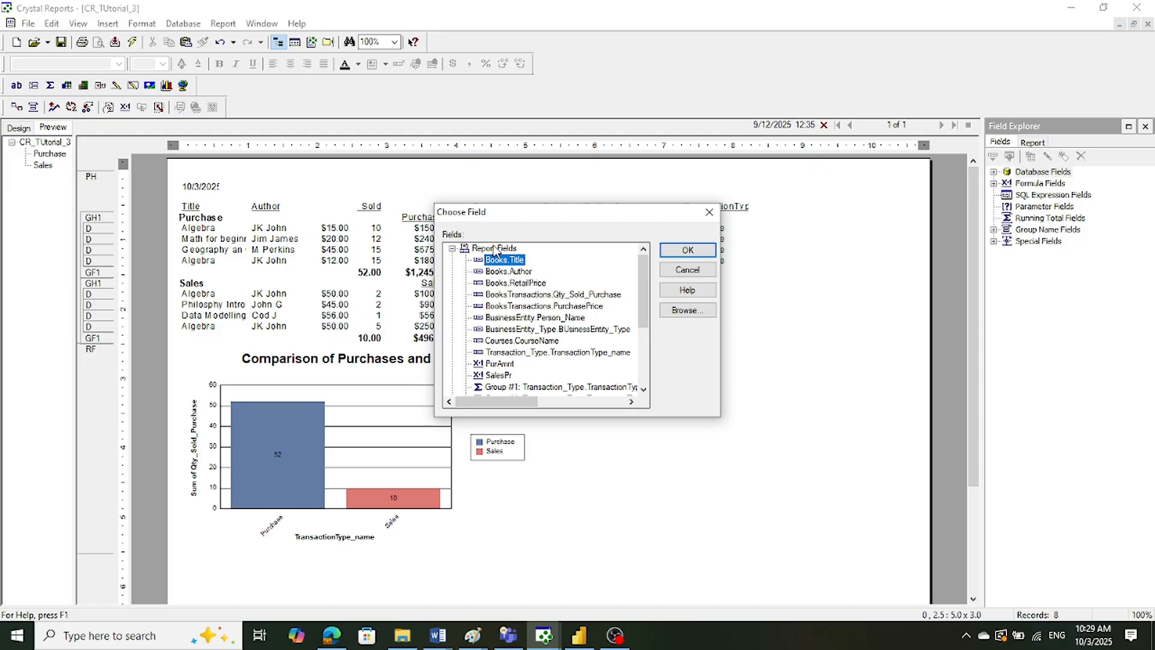
left_click(670, 251)
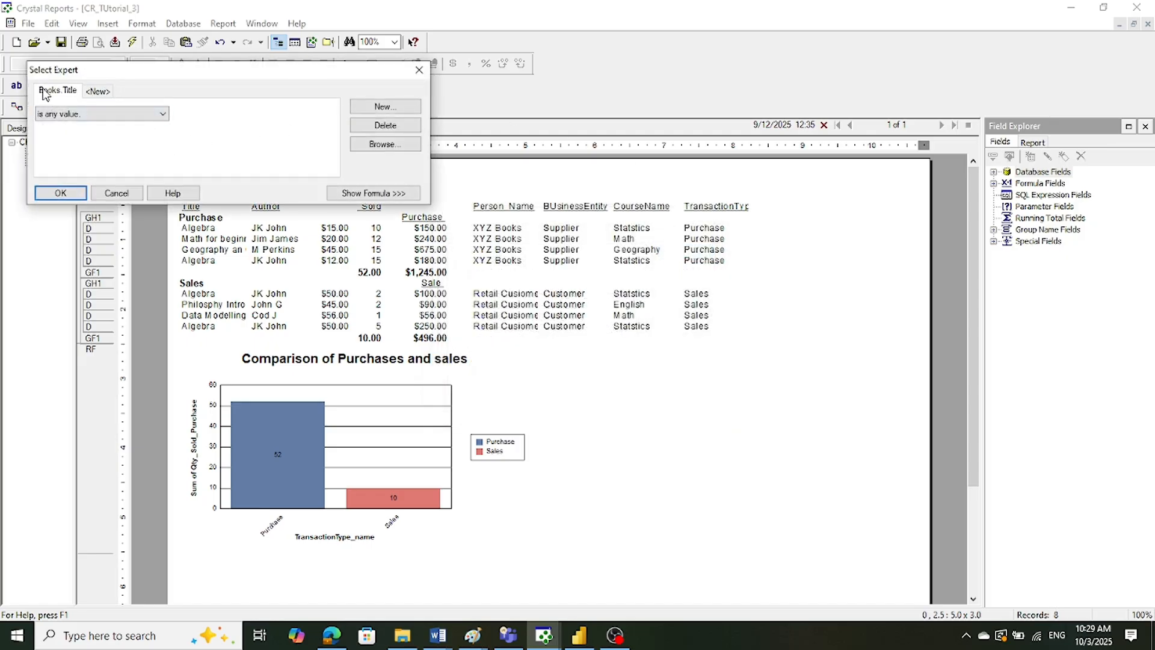
left_click(40, 115)
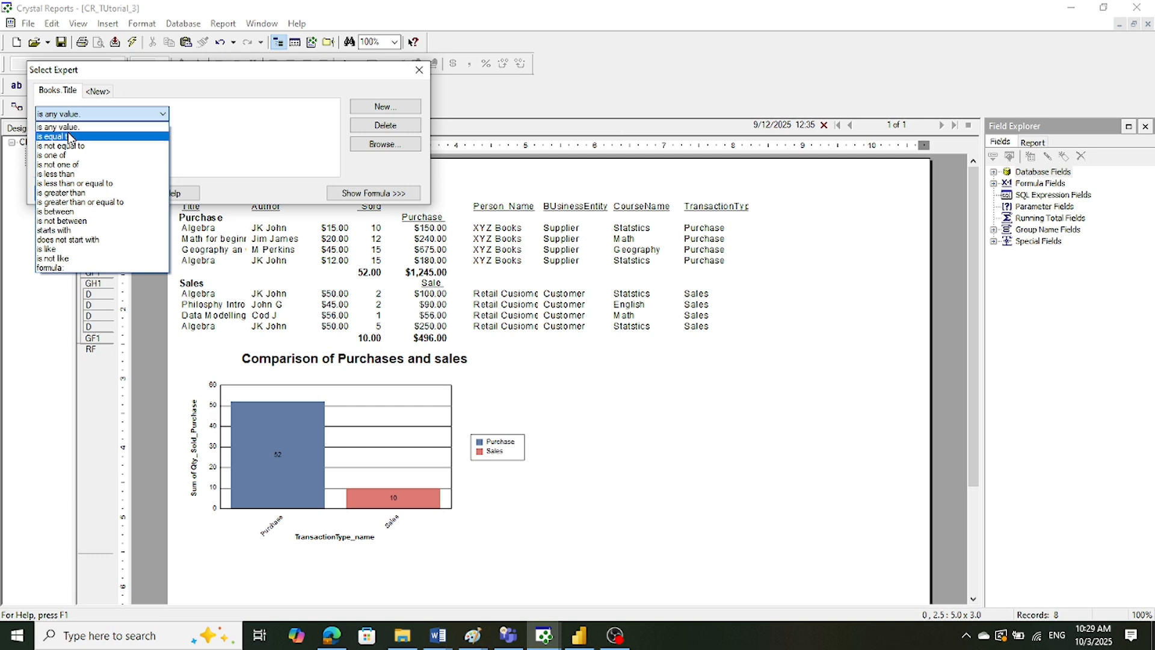
left_click(70, 138)
left_click(331, 115)
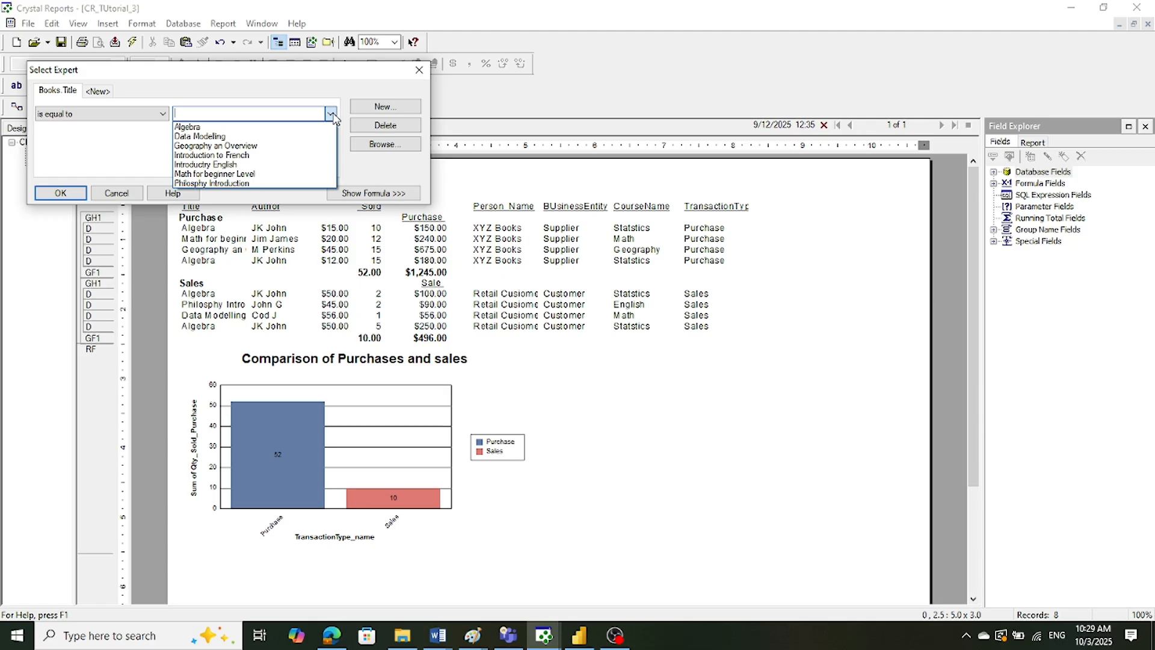
left_click(317, 127)
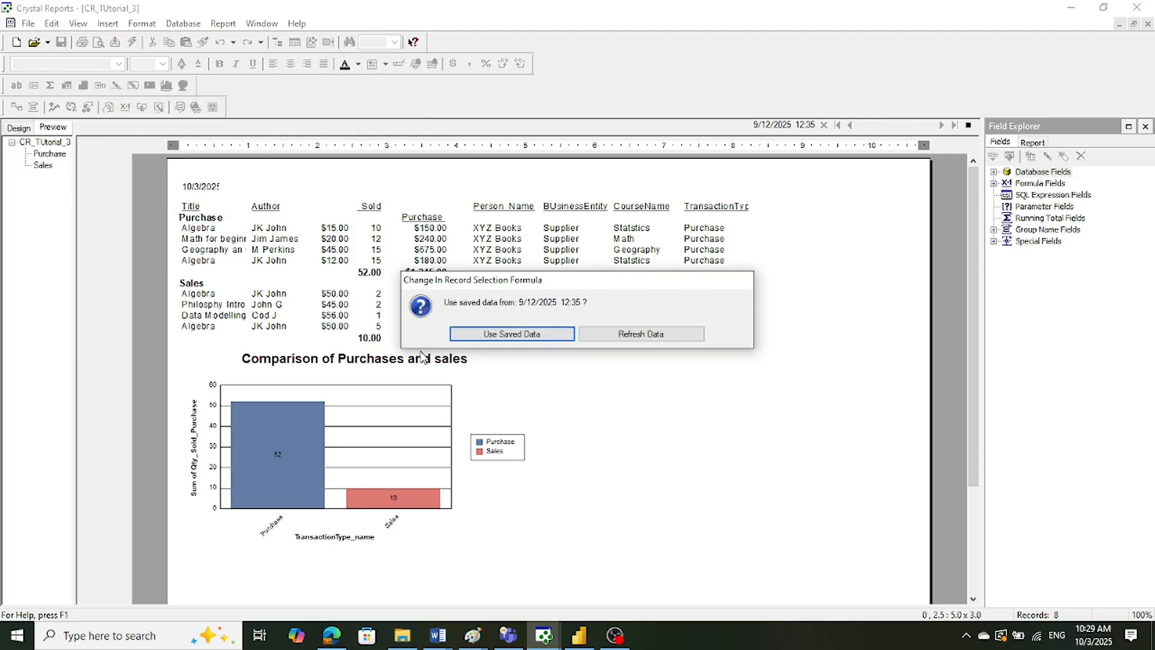
left_click(658, 341)
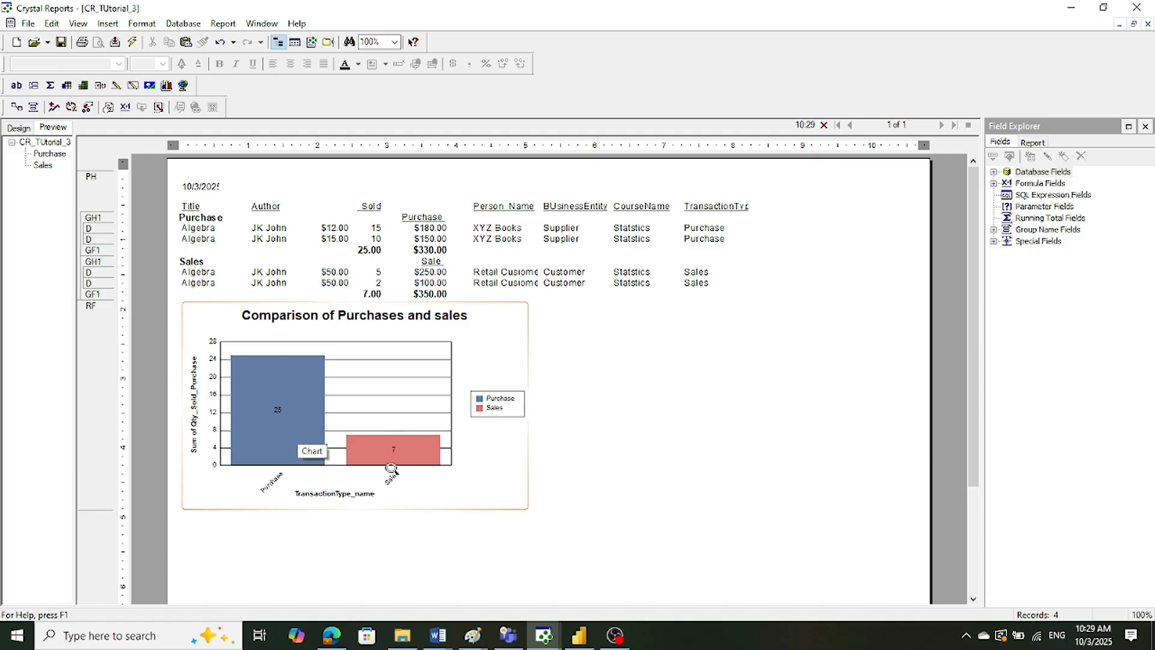
- Widen the Sold column heading to about 1.1 inches and shift it right above the quantity and amount columns
left_click(362, 206)
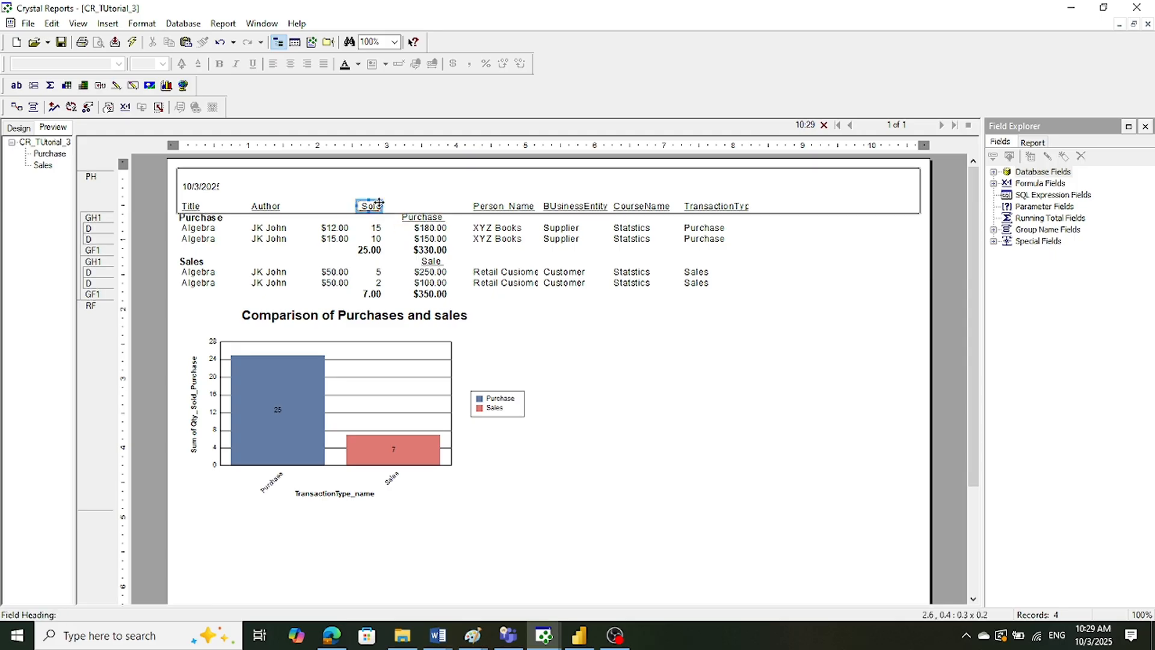
left_click_drag(356, 206, 304, 207)
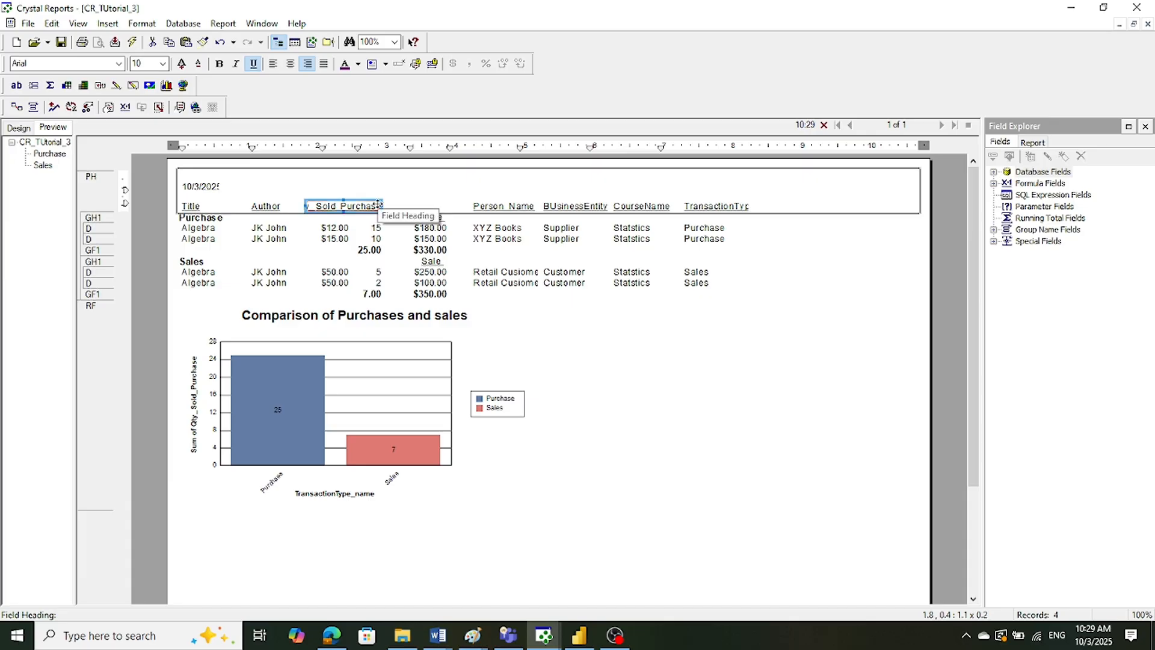
left_click_drag(360, 205, 399, 209)
left_click(884, 431)
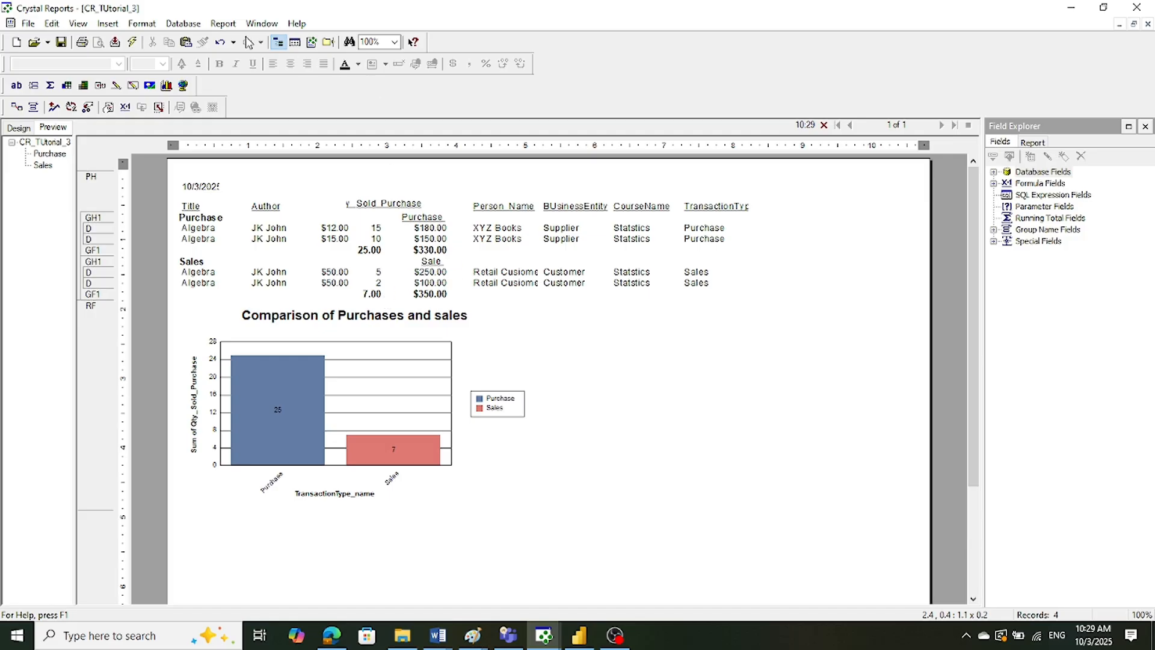
- Change the Books.Title record filter to "is one of" and add Algebra and Data Modelling as values
left_click(222, 23)
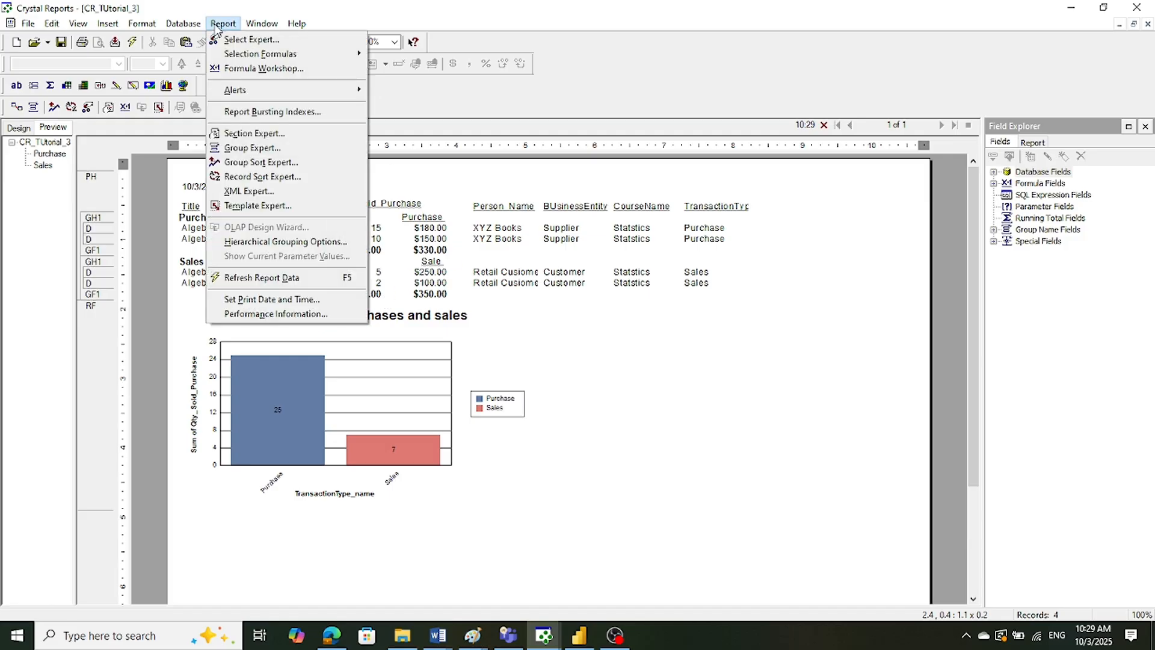
left_click(244, 40)
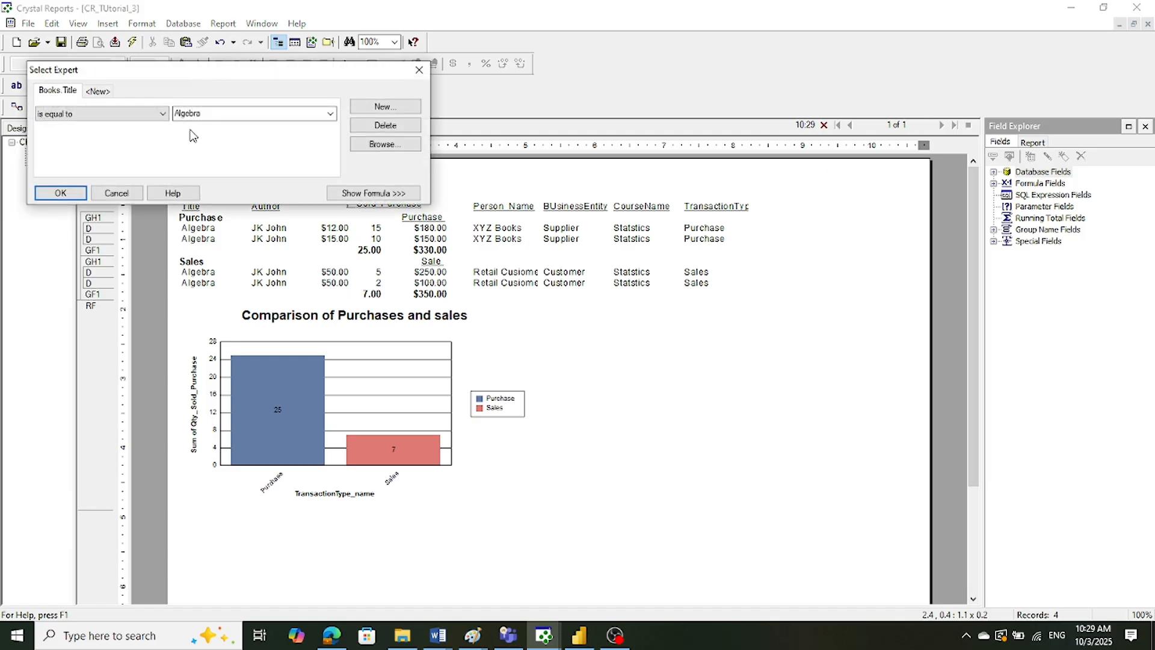
left_click(162, 114)
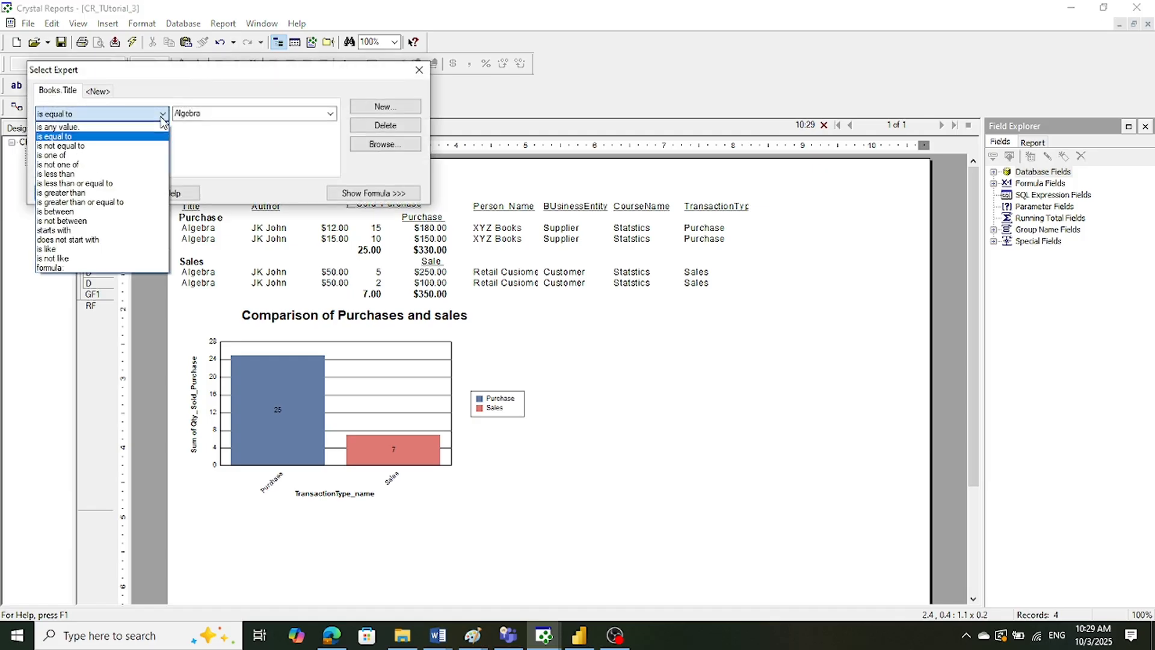
left_click(111, 156)
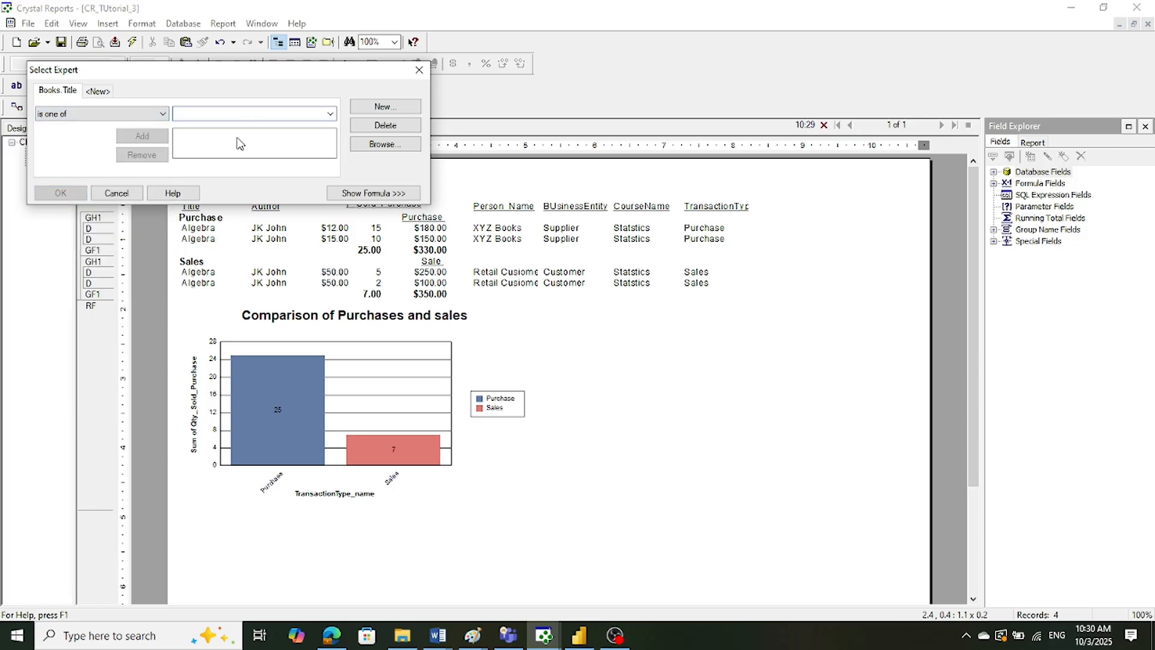
left_click(330, 114)
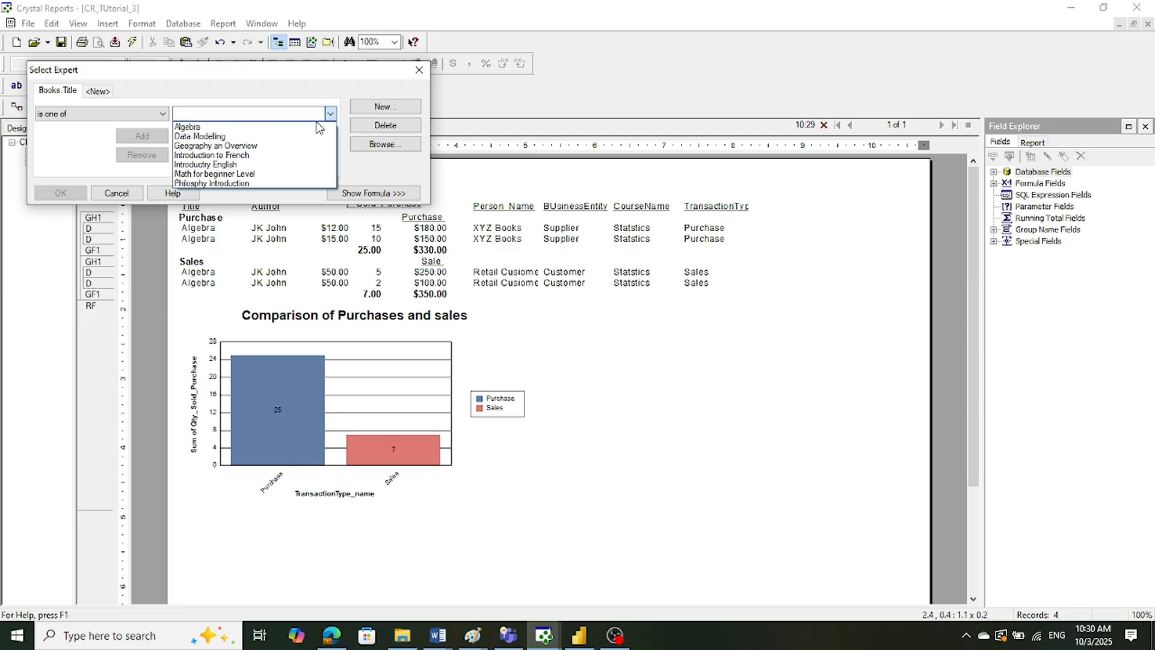
left_click(310, 127)
left_click(335, 113)
scroll(259, 141, "up", 2)
left_click(301, 133)
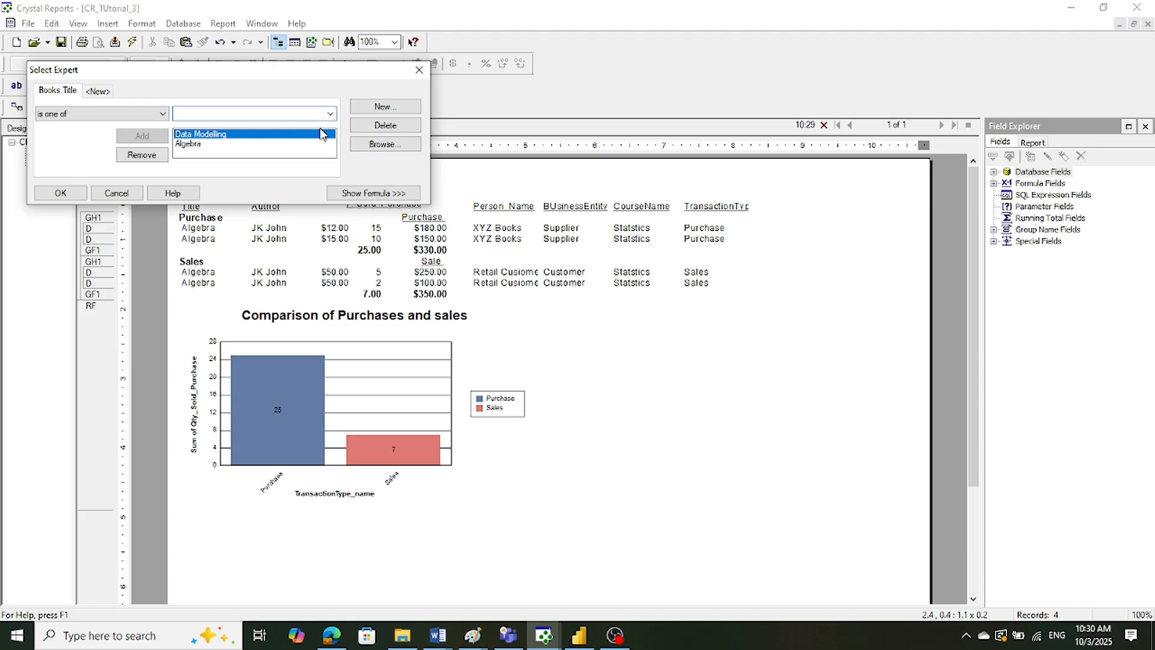
- Add Introduction to French to the Books.Title filter values, apply the filter and refresh the data
left_click(330, 114)
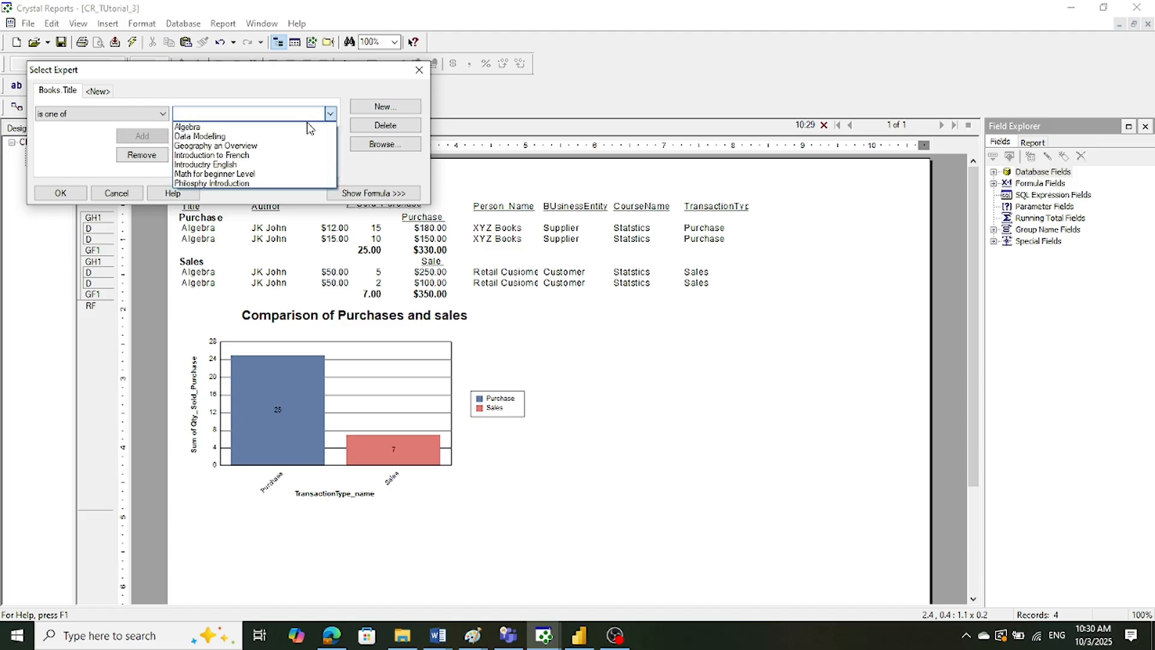
left_click(249, 156)
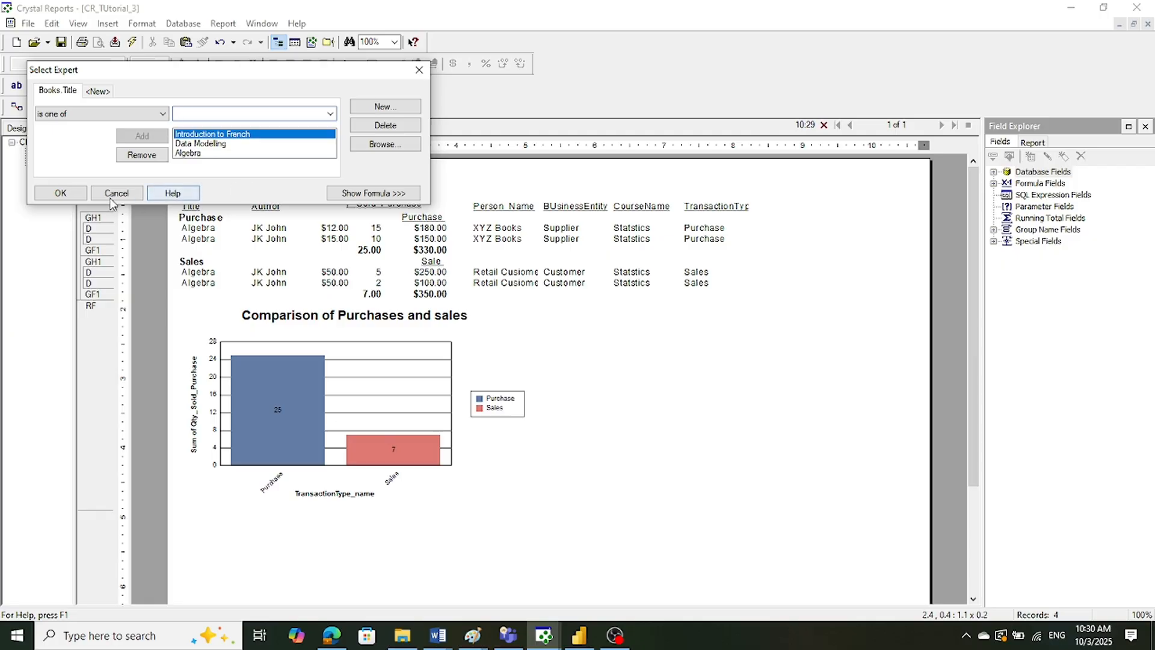
left_click(45, 193)
left_click(614, 334)
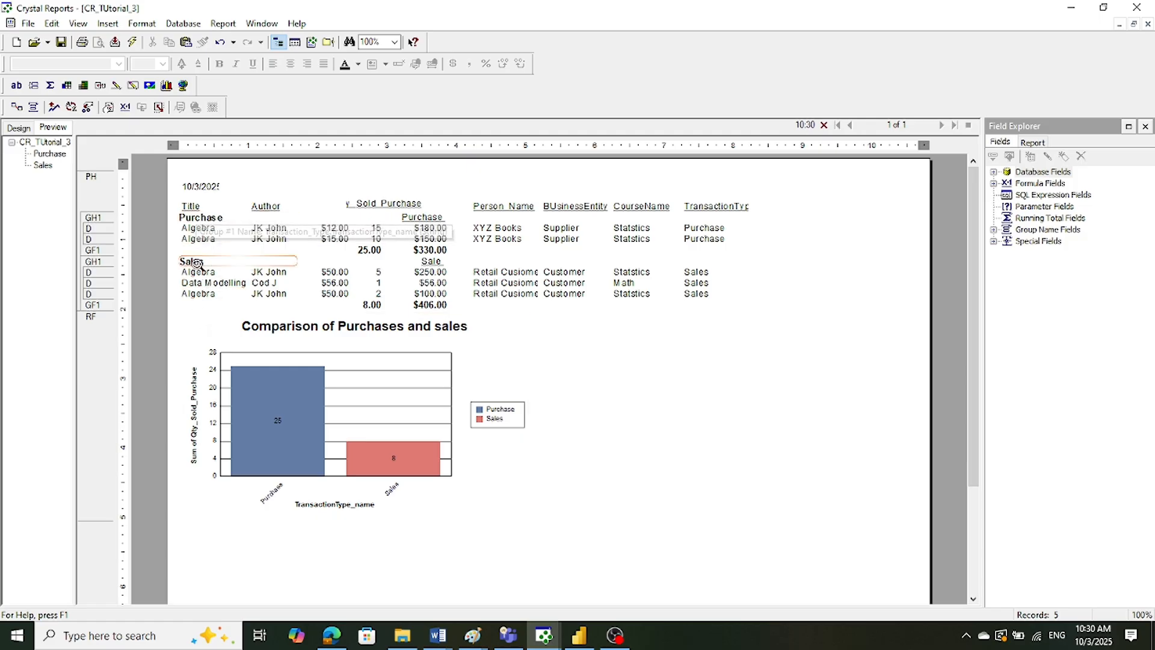
- Delete the Books.Title record selection filter and refresh the report data
left_click(223, 24)
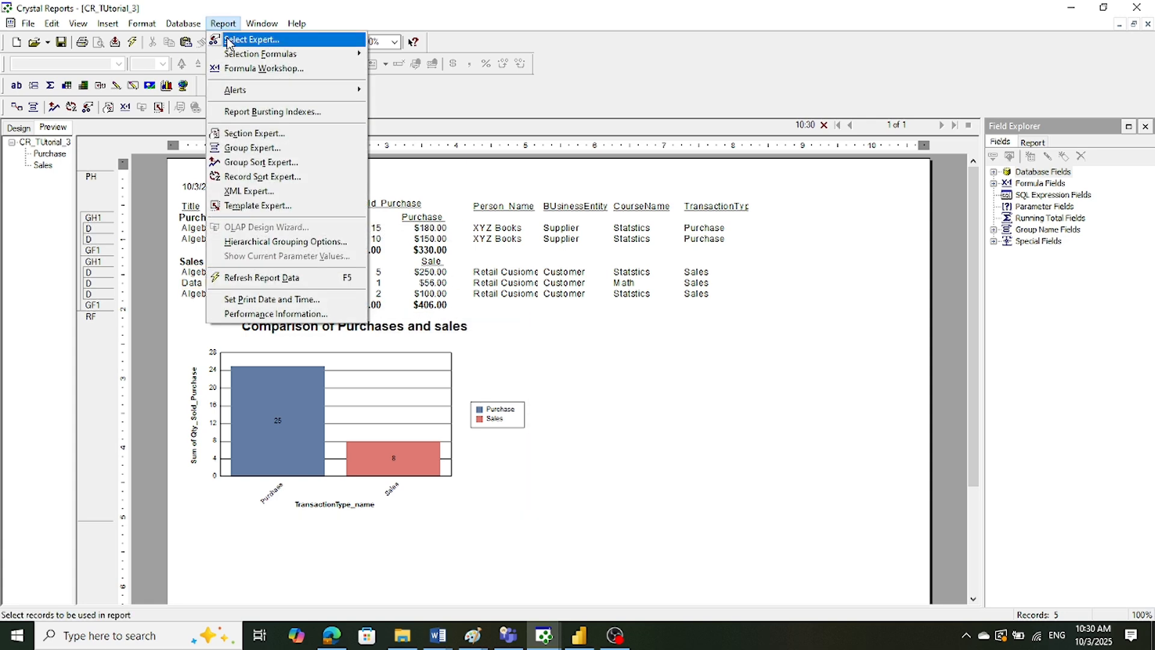
left_click(228, 41)
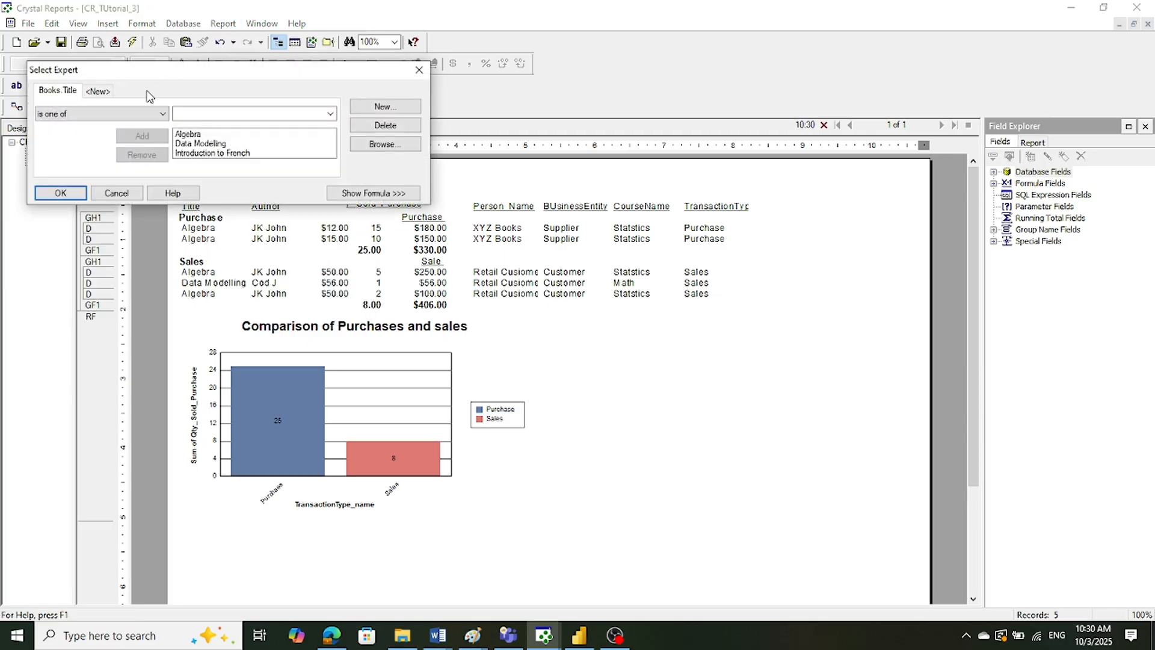
left_click(366, 129)
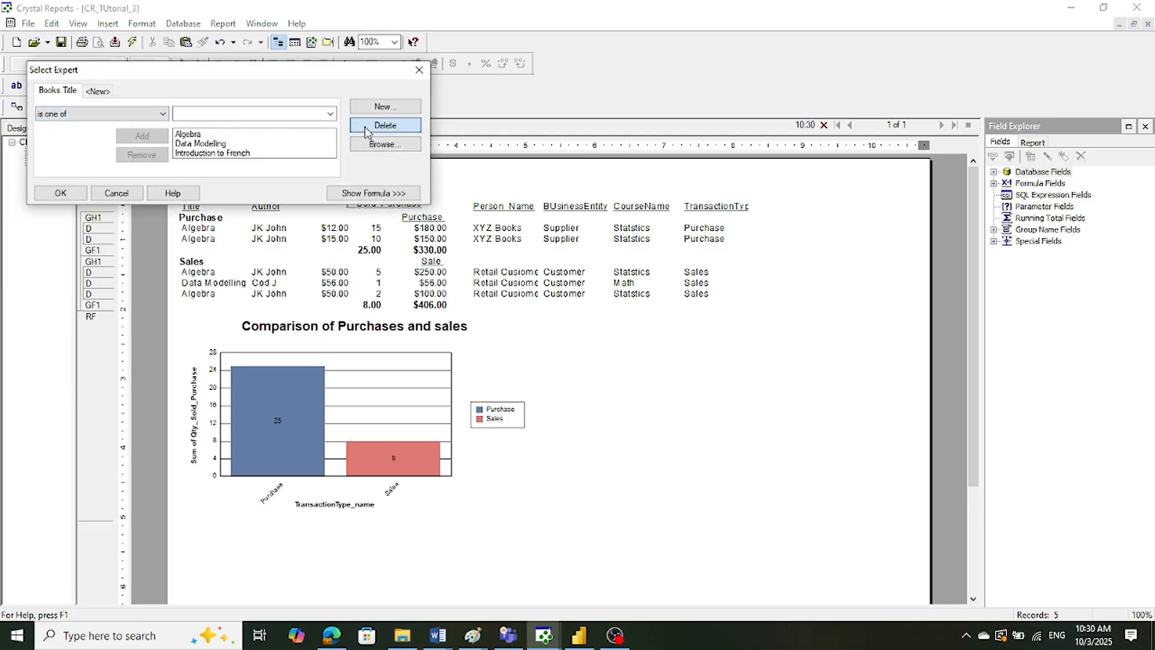
left_click(63, 193)
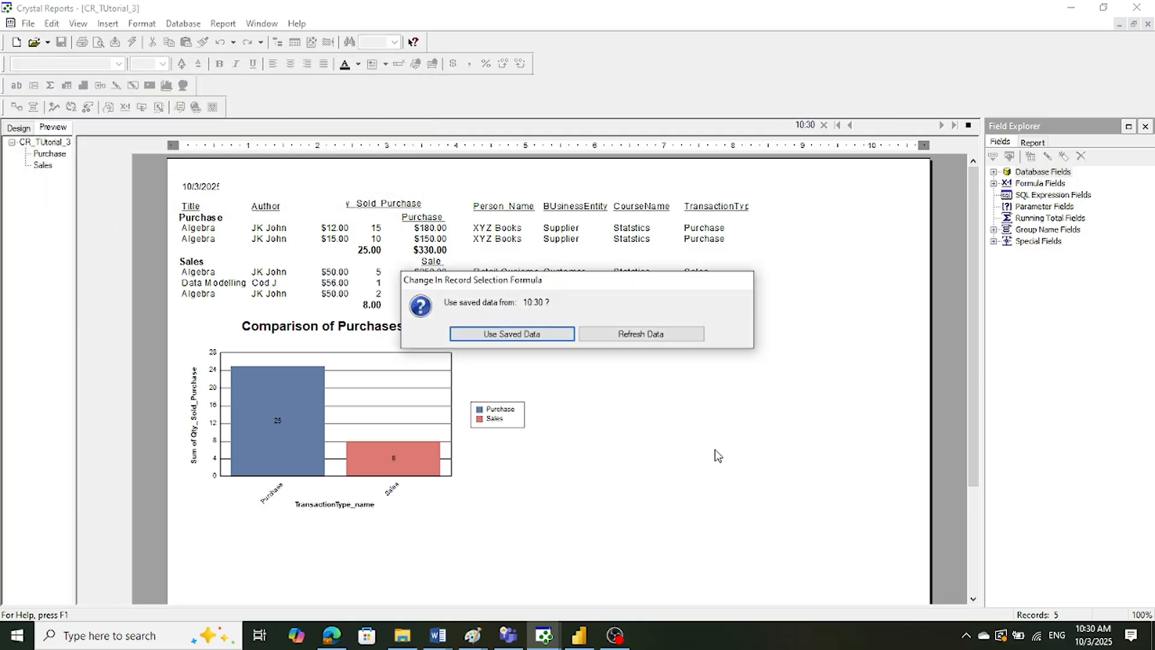
left_click(684, 337)
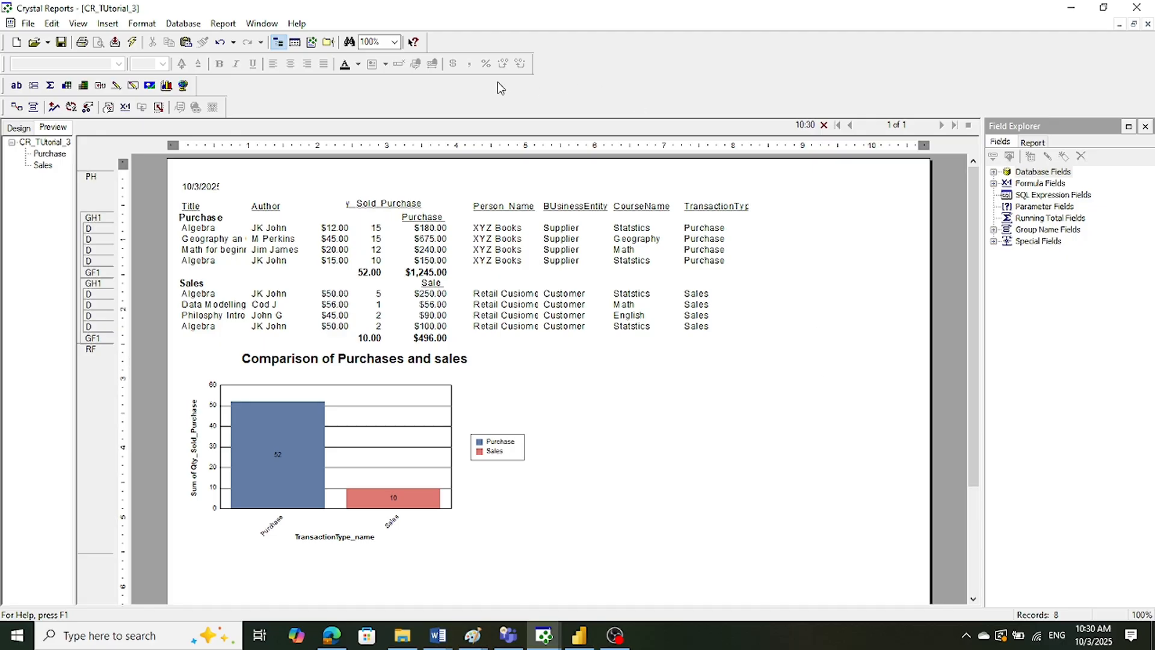
mouse_move(438, 635)
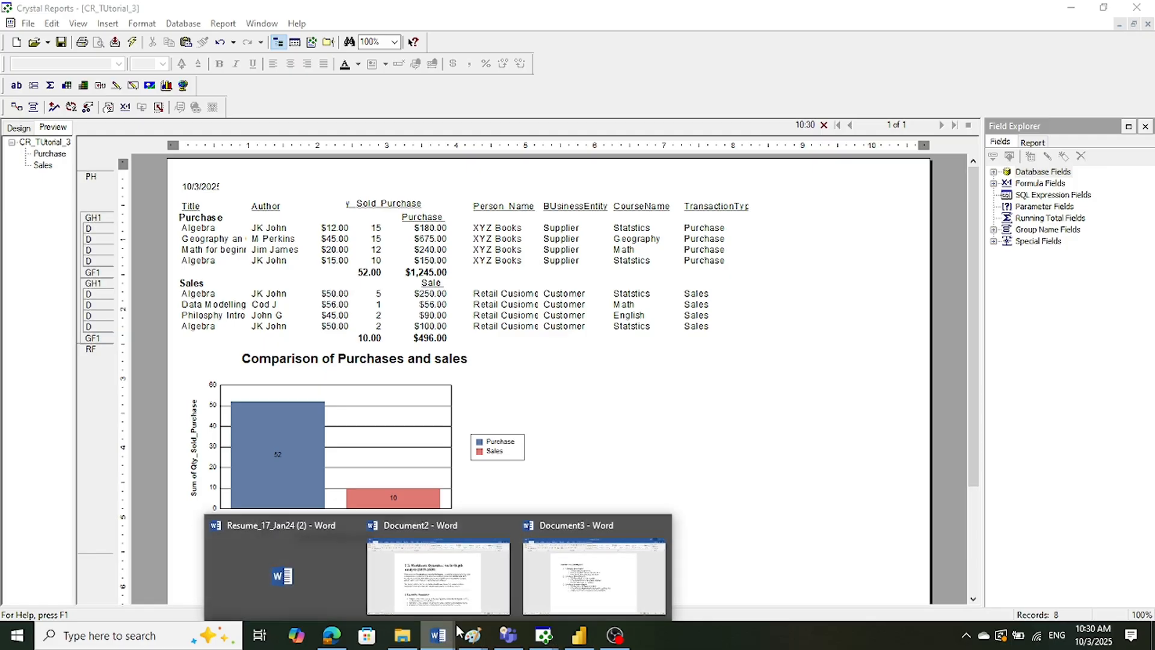
mouse_move(553, 602)
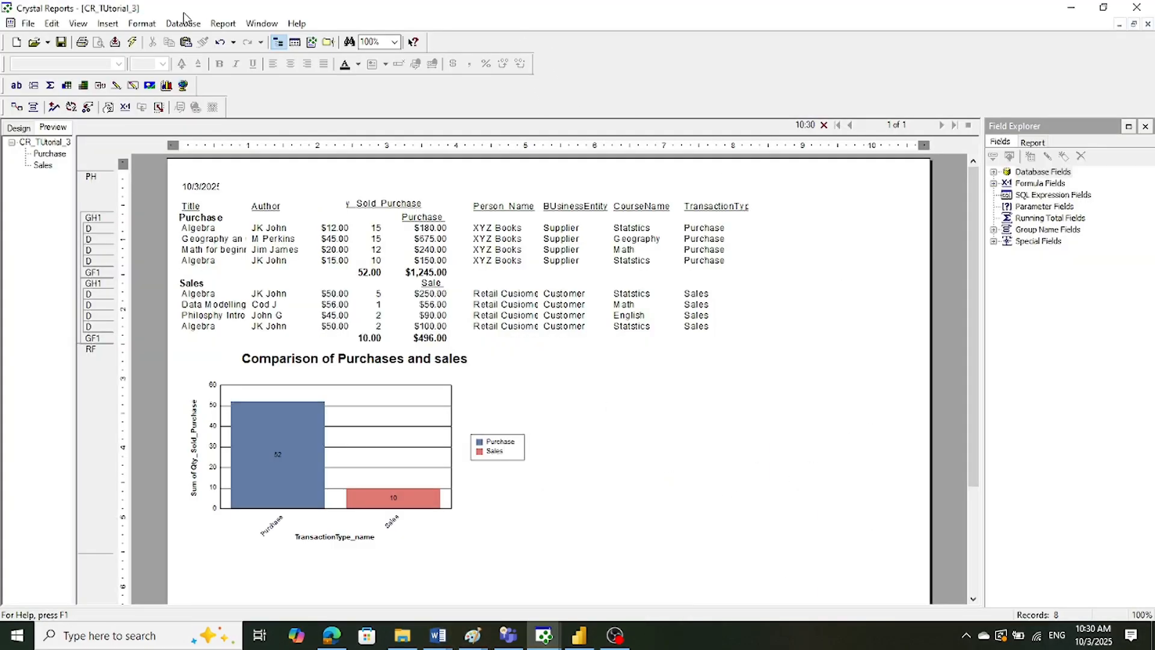
- Apply the Corporate (Blue) template to the report and suppress Report Header c, which holds the template's chart
left_click(233, 26)
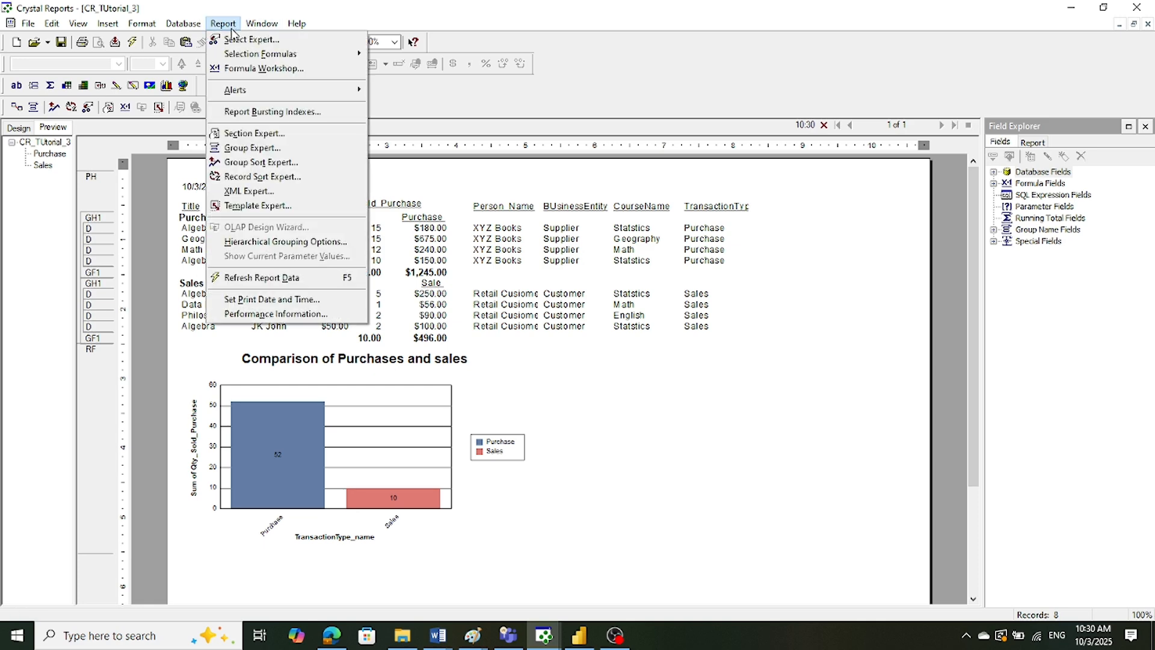
left_click(234, 208)
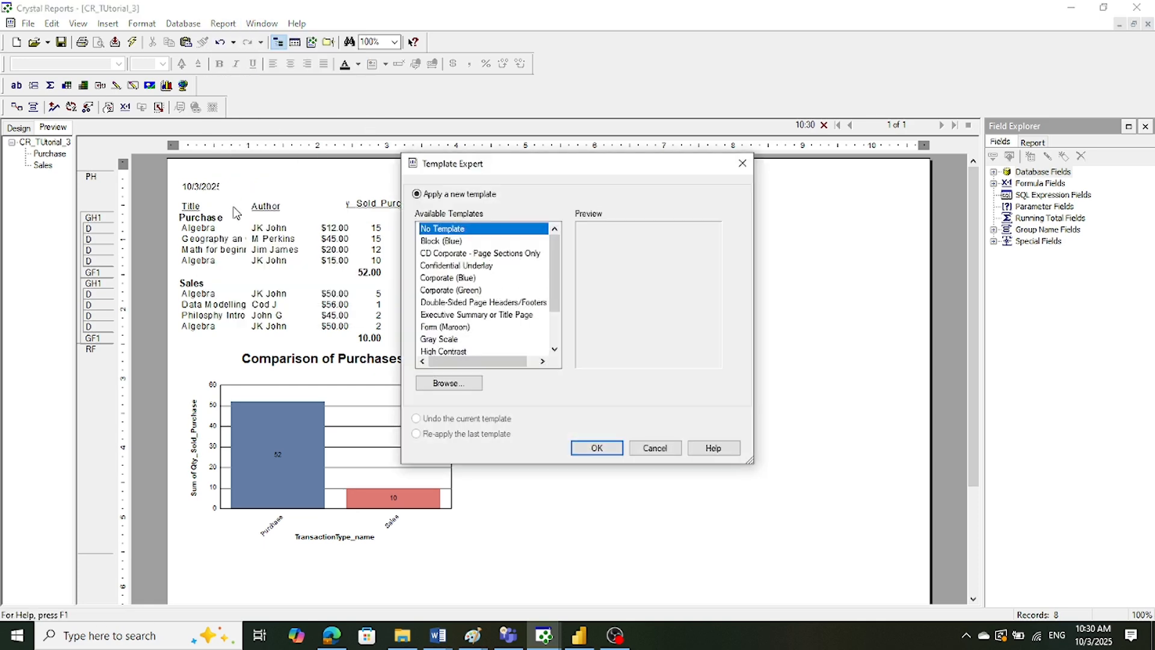
left_click(450, 280)
left_click(579, 449)
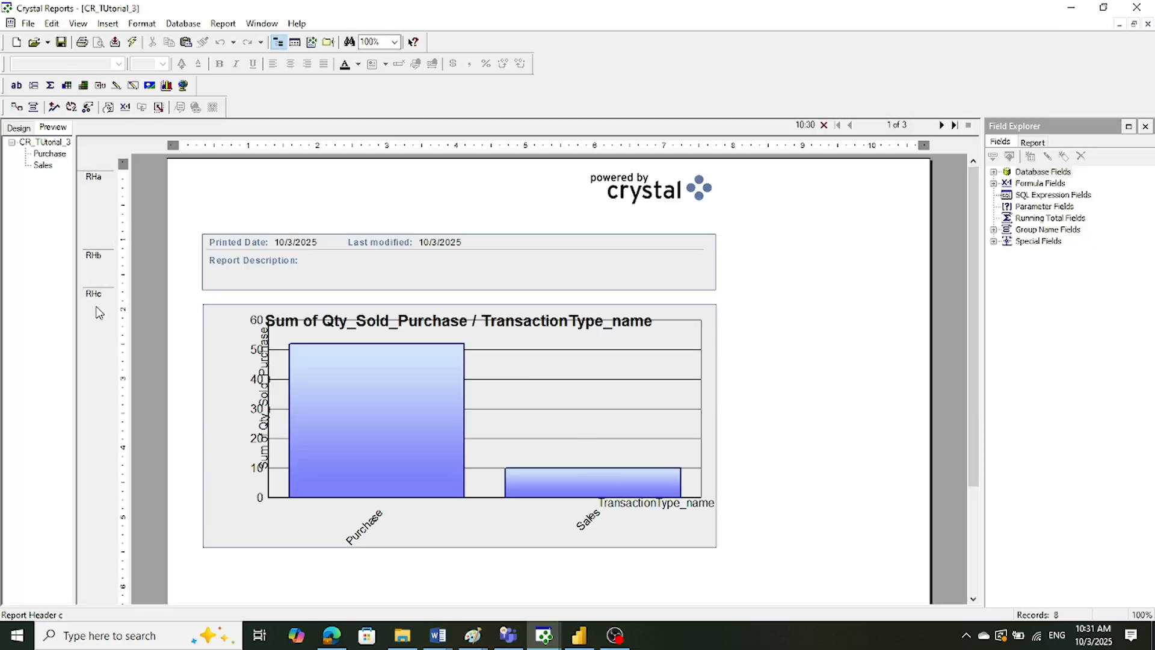
right_click(108, 350)
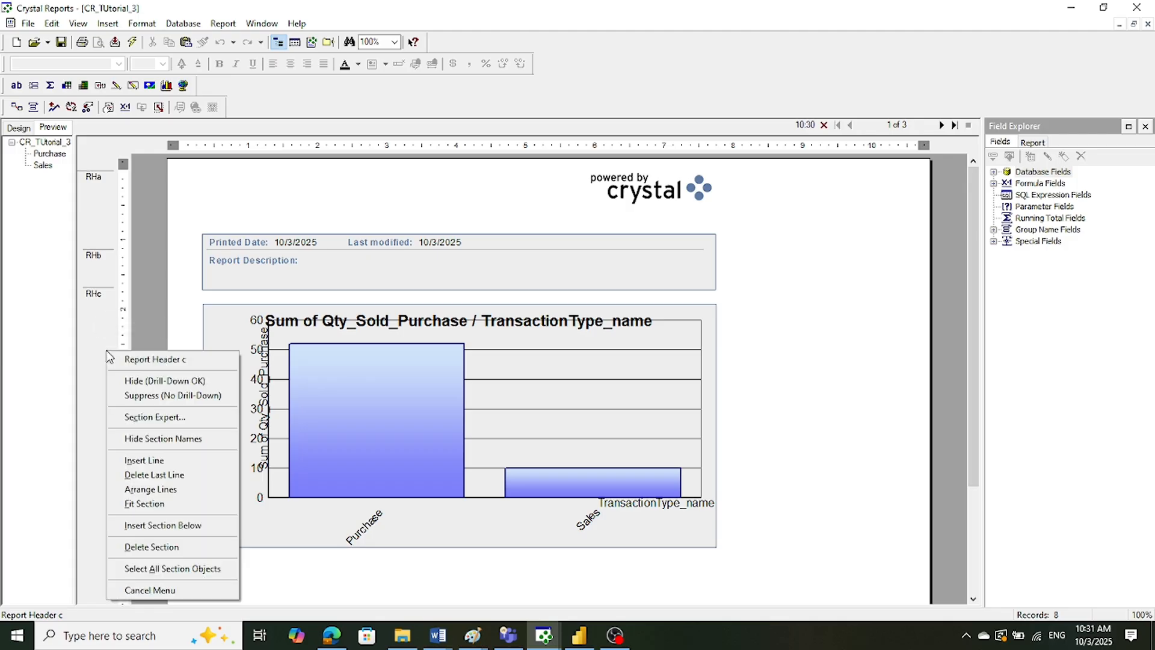
left_click(123, 396)
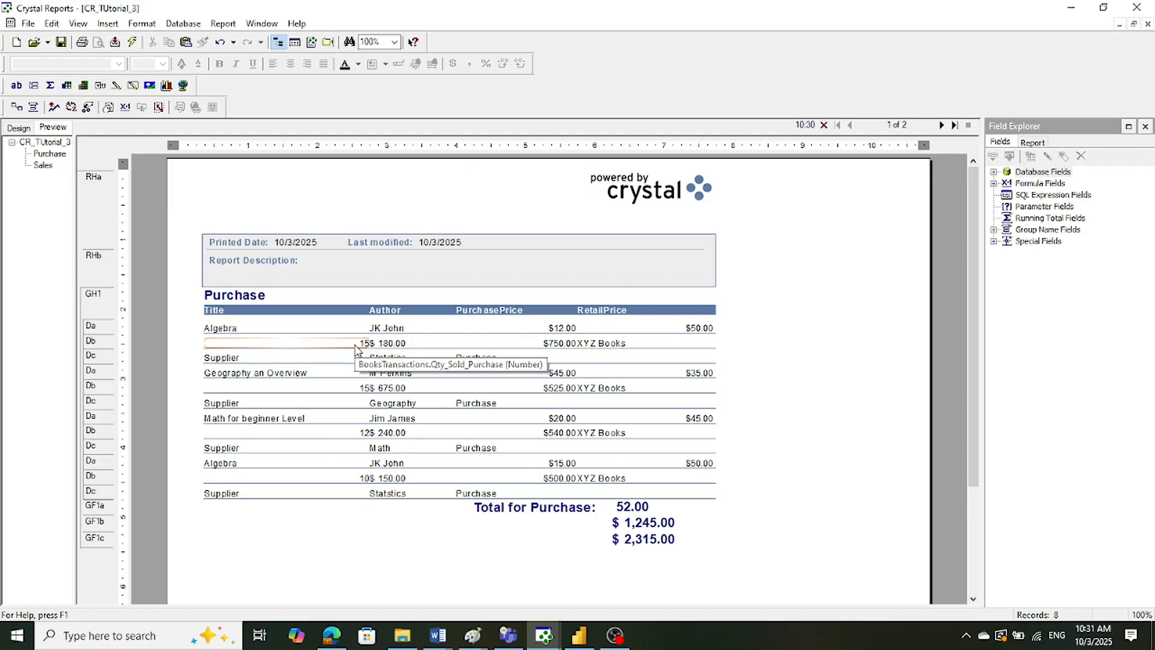
- Apply the Corporate (Green) template to the report and suppress its chart section, Report Header c
left_click(223, 24)
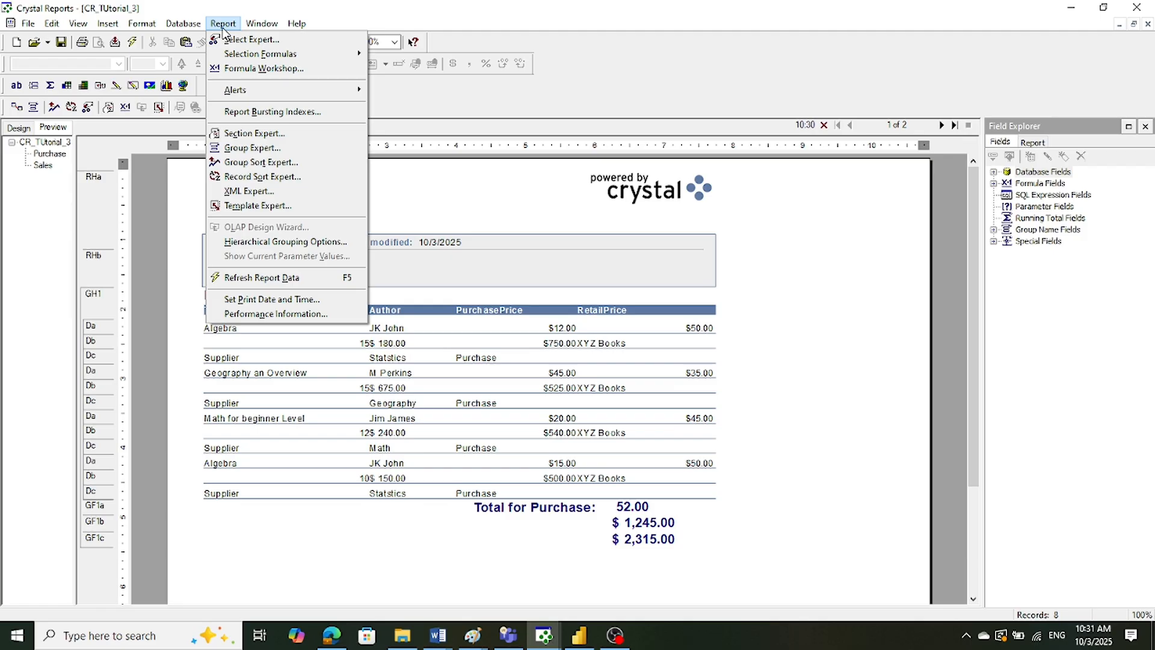
left_click(257, 205)
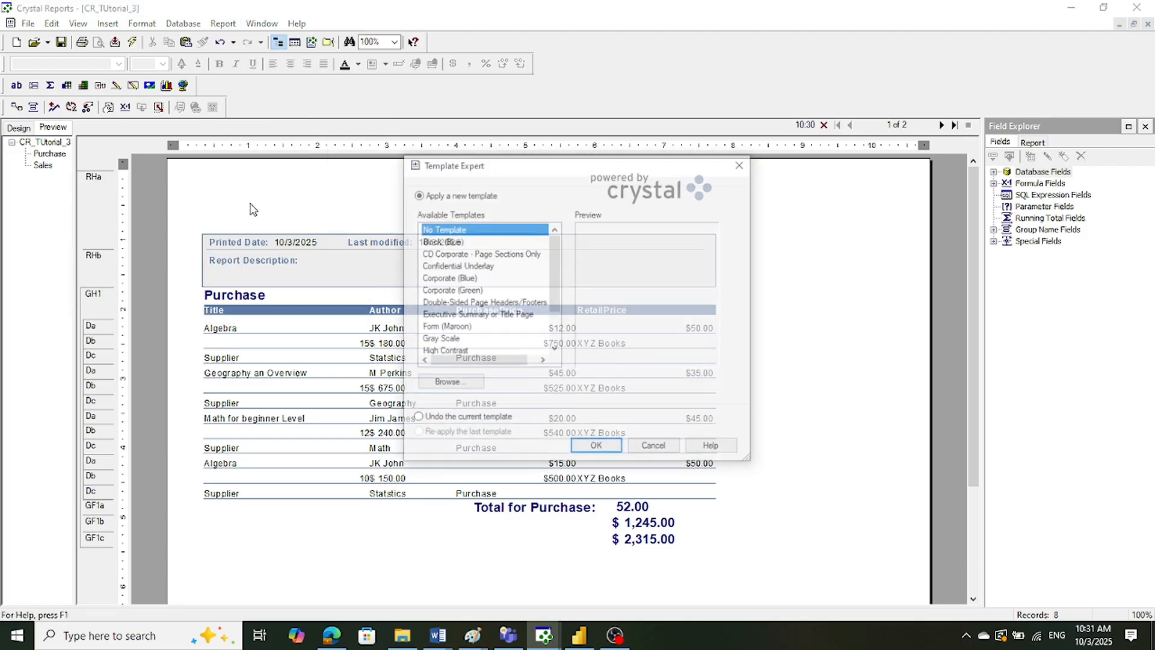
left_click(465, 291)
left_click(597, 448)
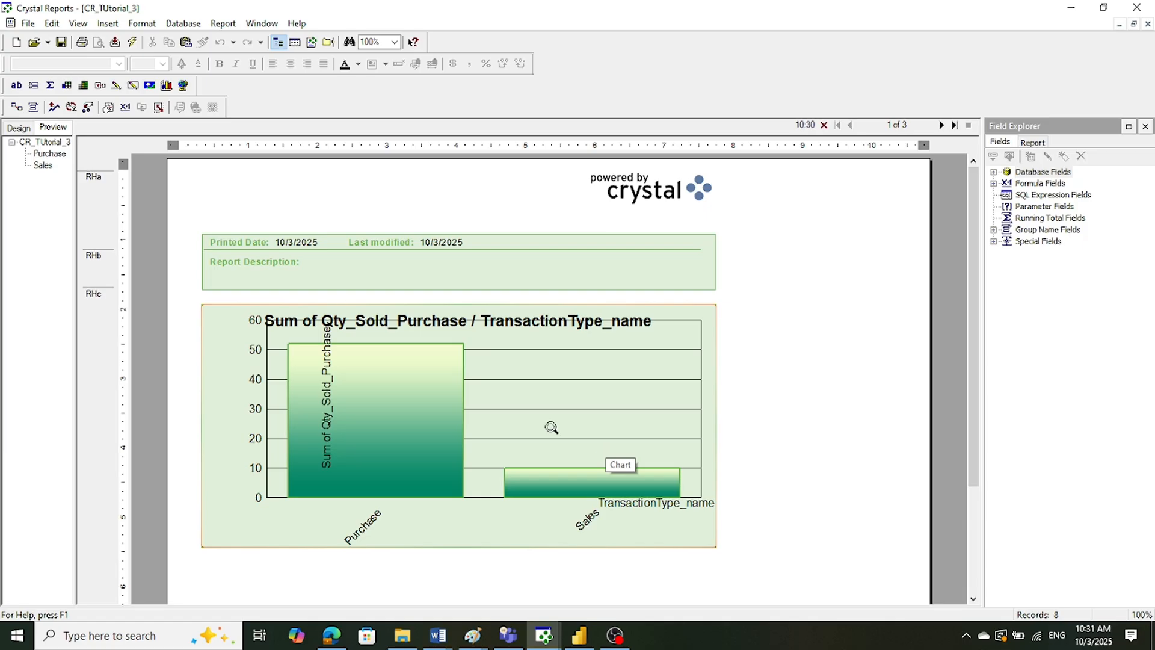
right_click(105, 376)
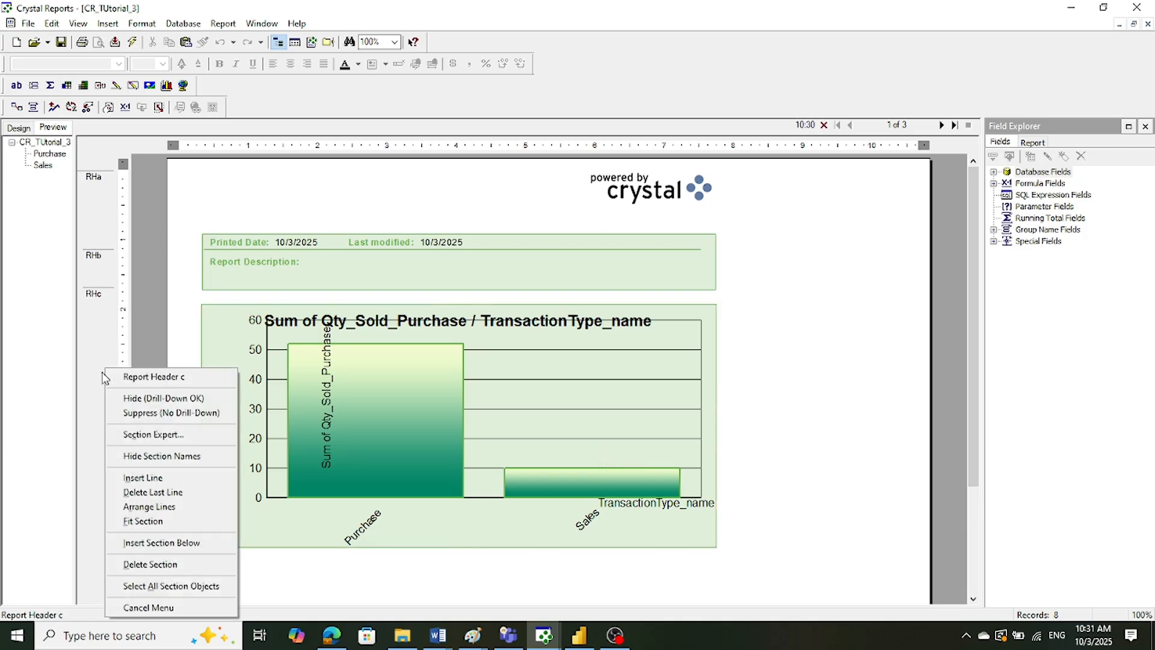
left_click(142, 413)
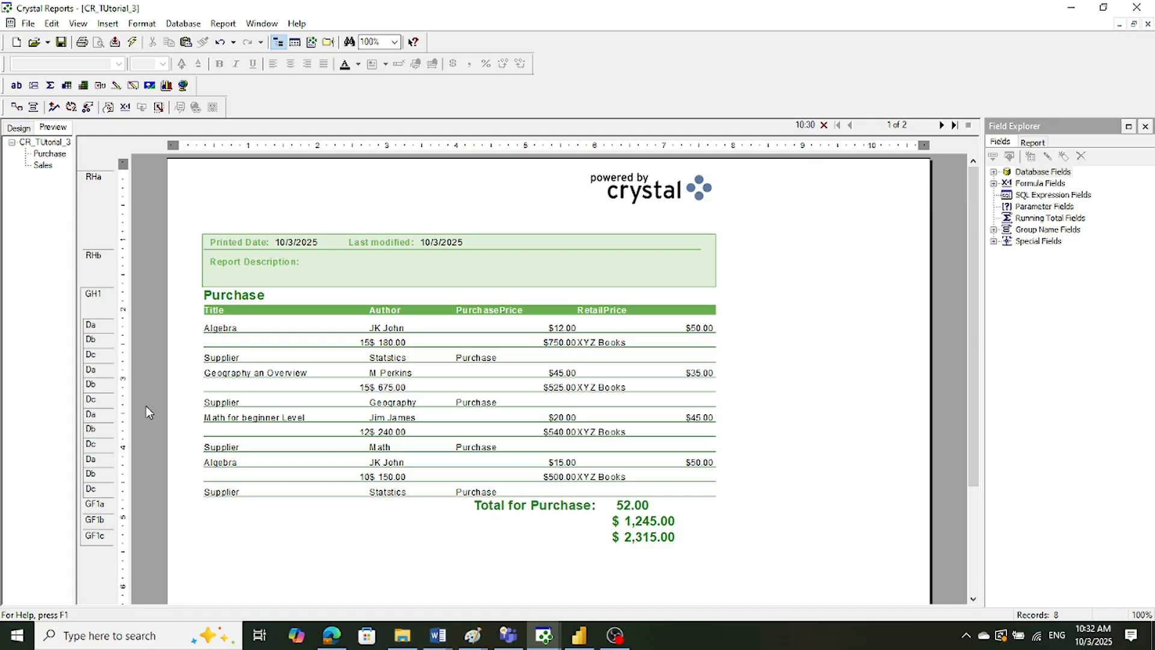
- Apply the Gray Scale template to the report and look through both preview pages
left_click(223, 24)
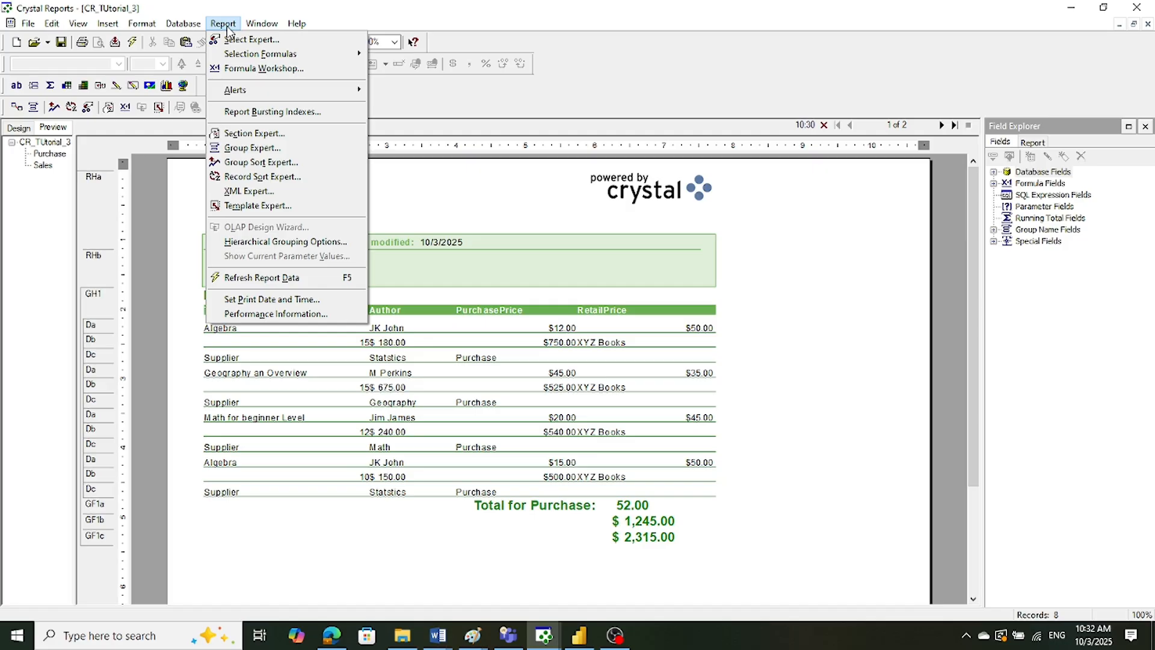
left_click(258, 205)
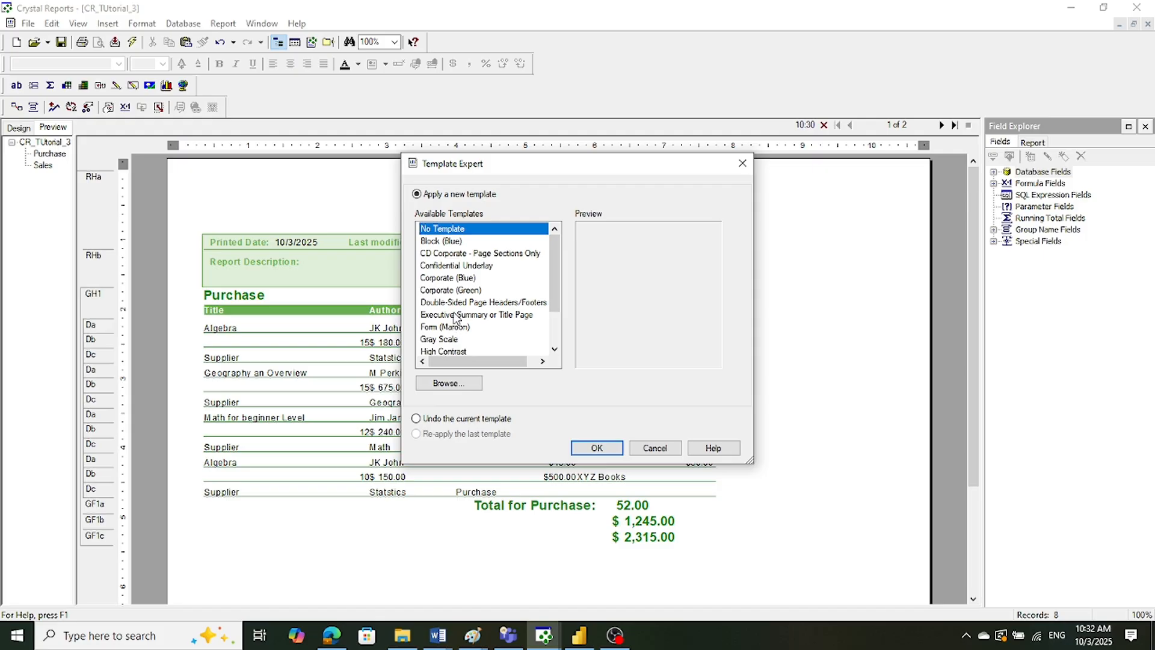
left_click(449, 340)
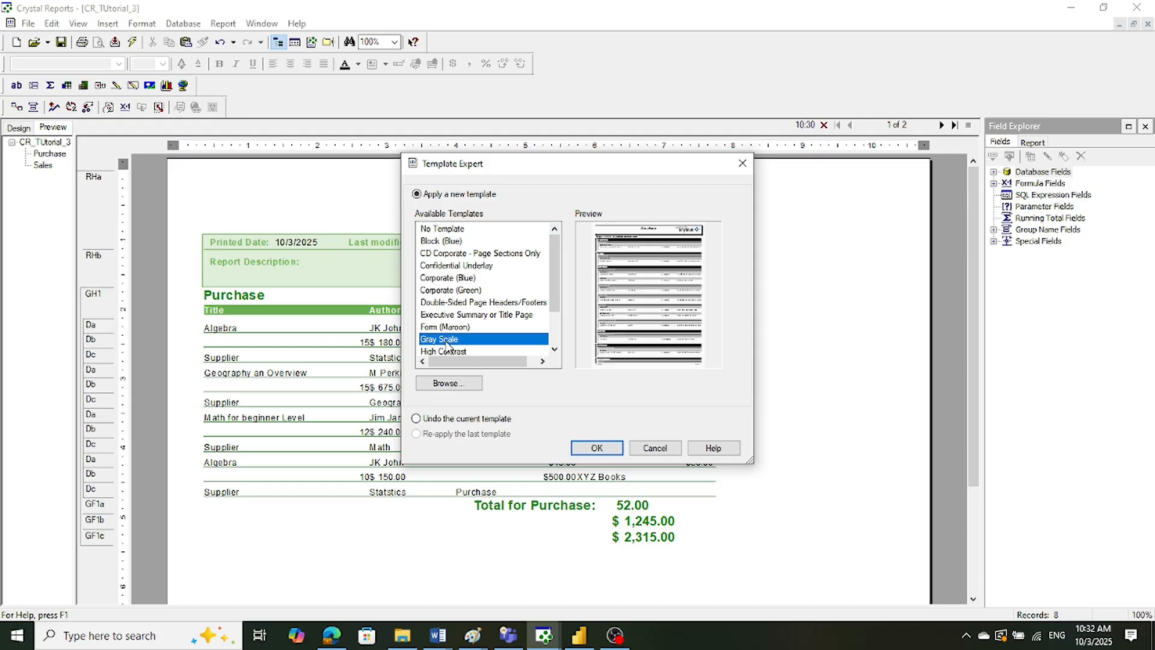
left_click(598, 447)
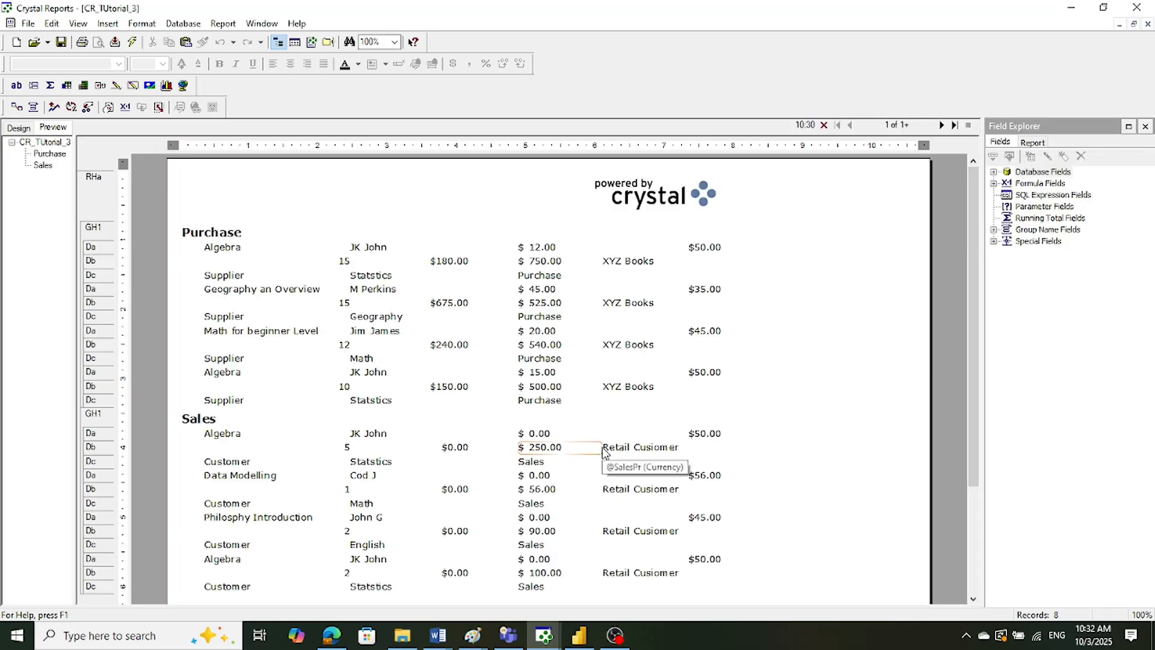
scroll(768, 262, "down", 3)
scroll(776, 260, "up", 3)
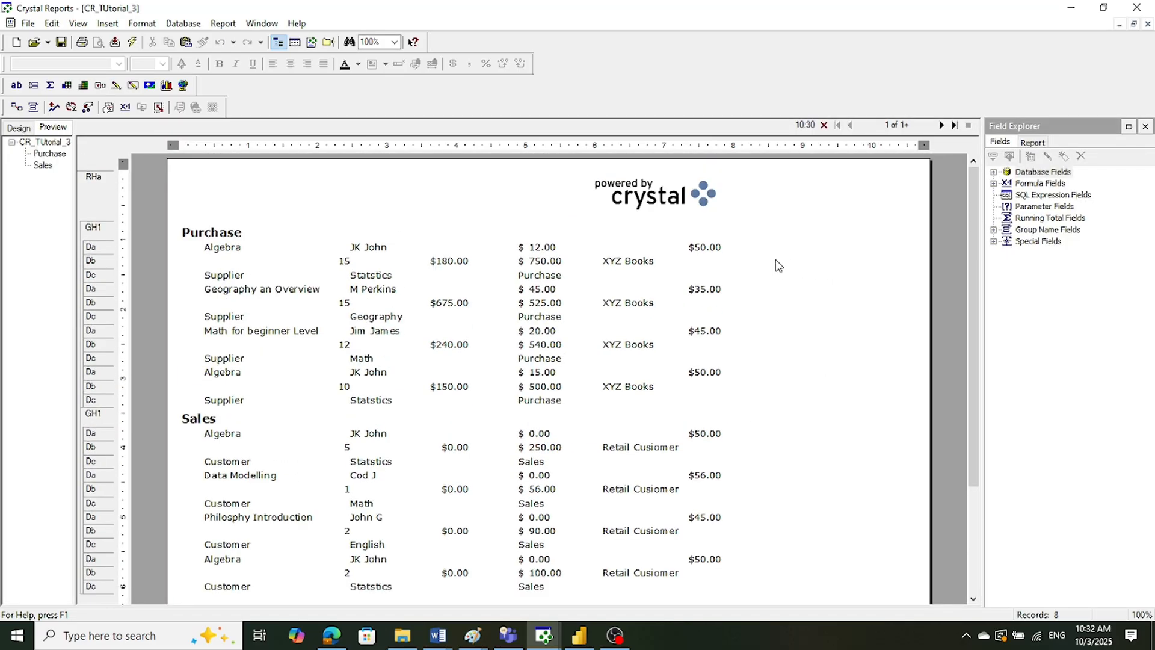
left_click(942, 126)
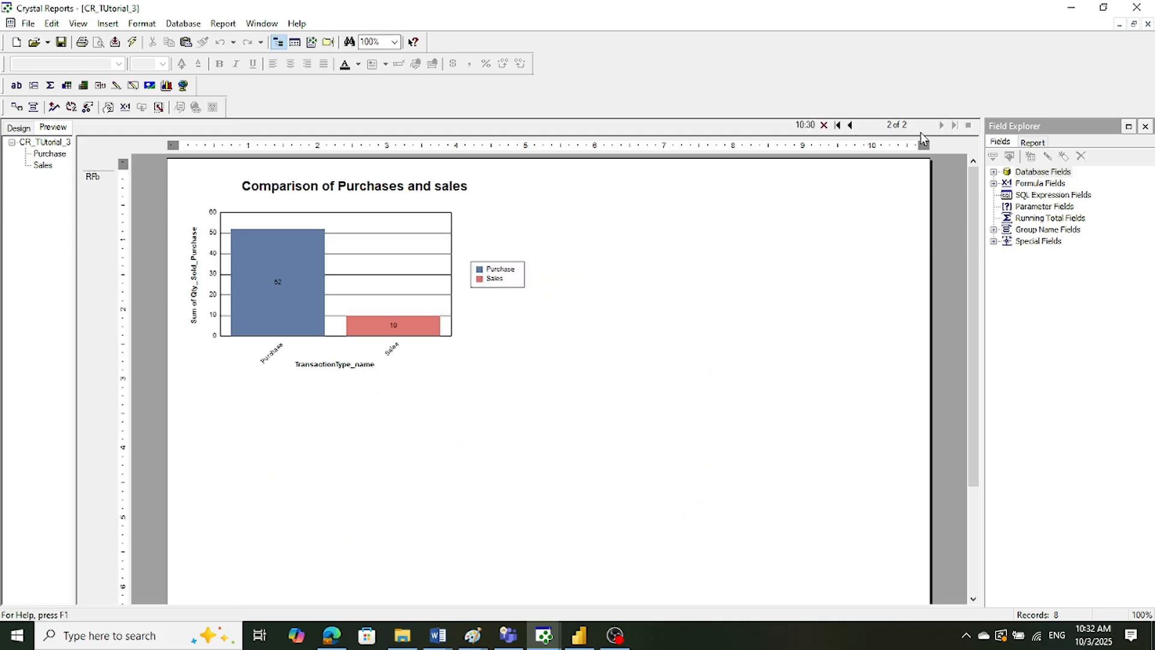
left_click(851, 126)
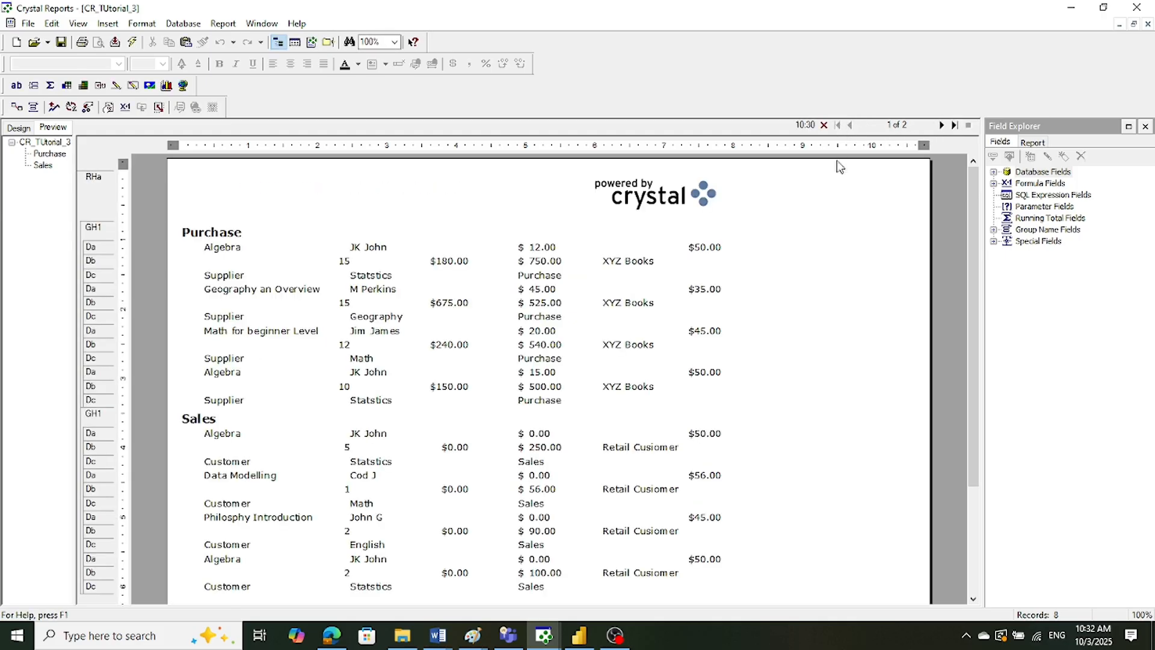
scroll(839, 223, "down", 1)
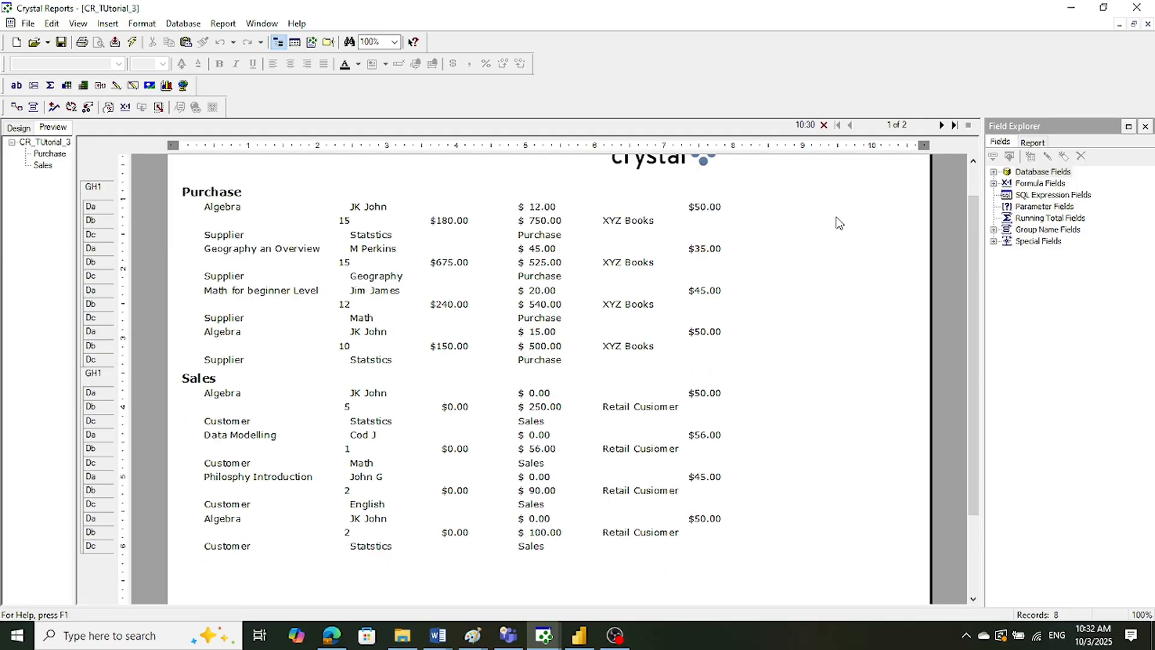
scroll(839, 224, "up", 1)
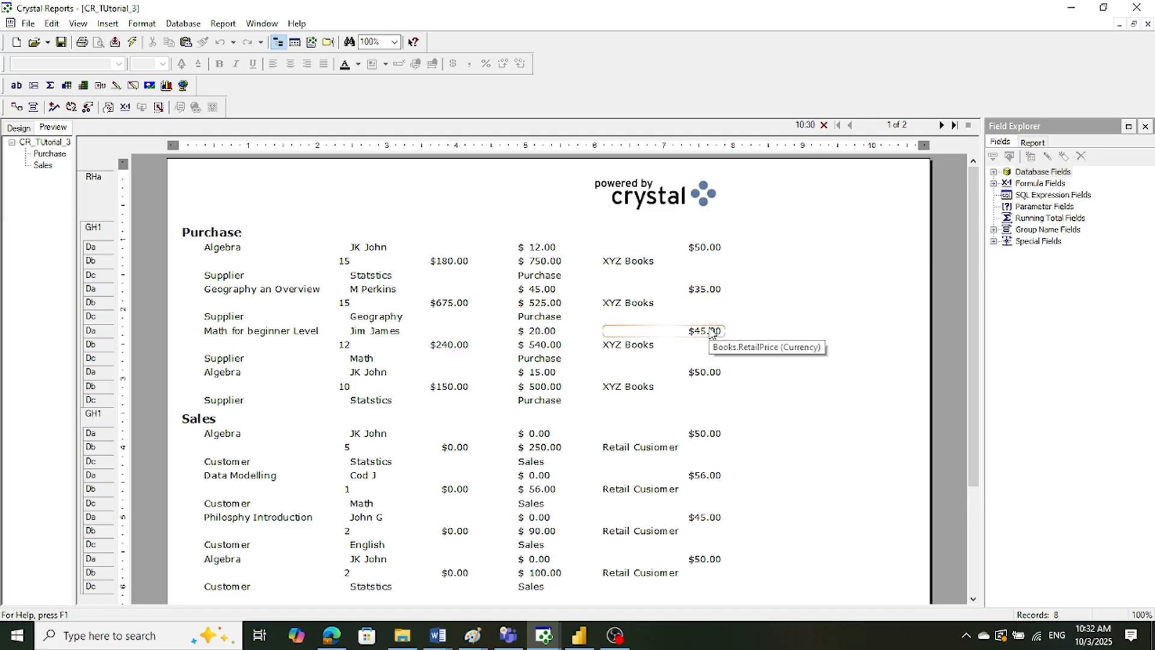
- Try to clear the applied template from the report by choosing No Template in the Template Expert
scroll(710, 331, "down", 1)
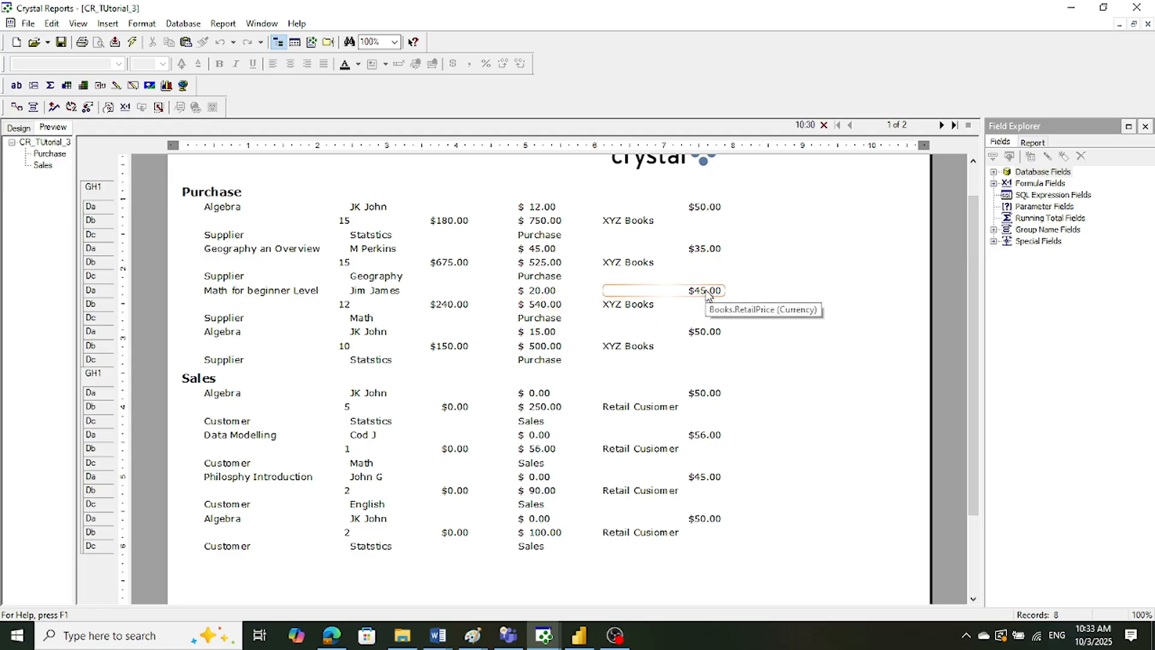
left_click(225, 26)
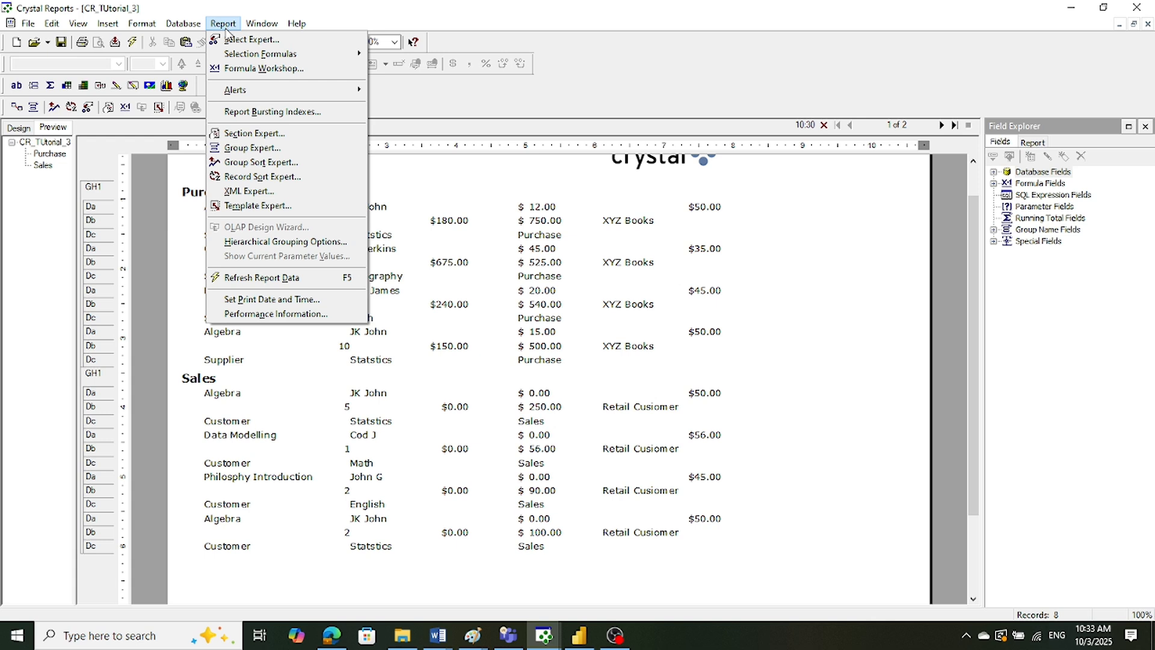
left_click(230, 206)
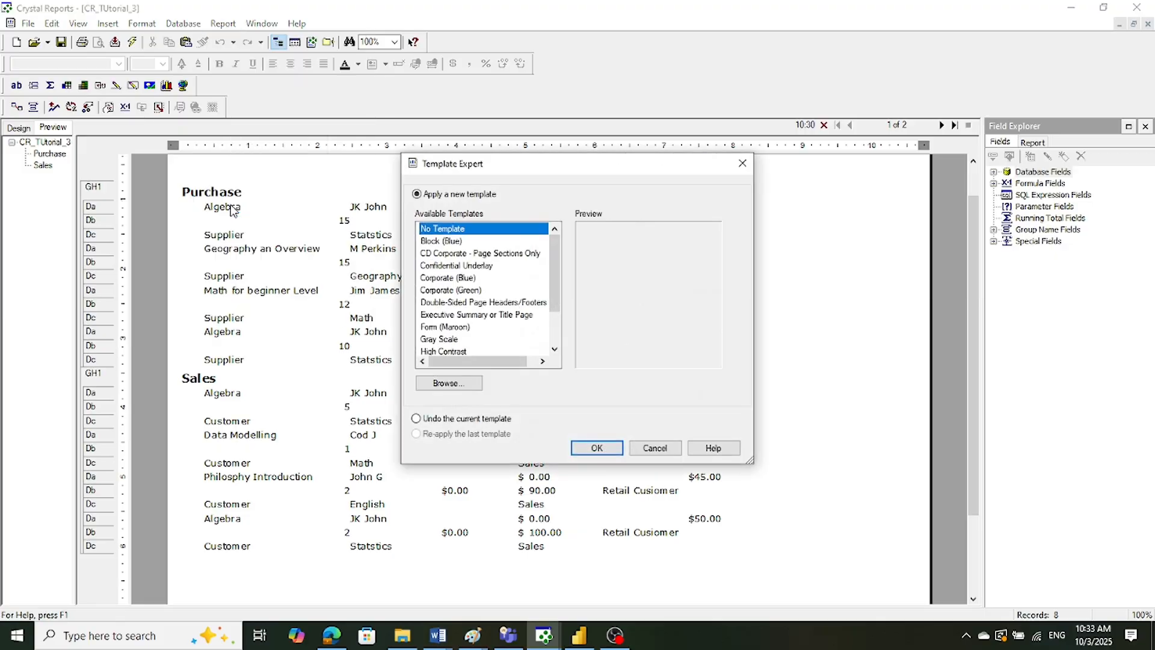
left_click(596, 447)
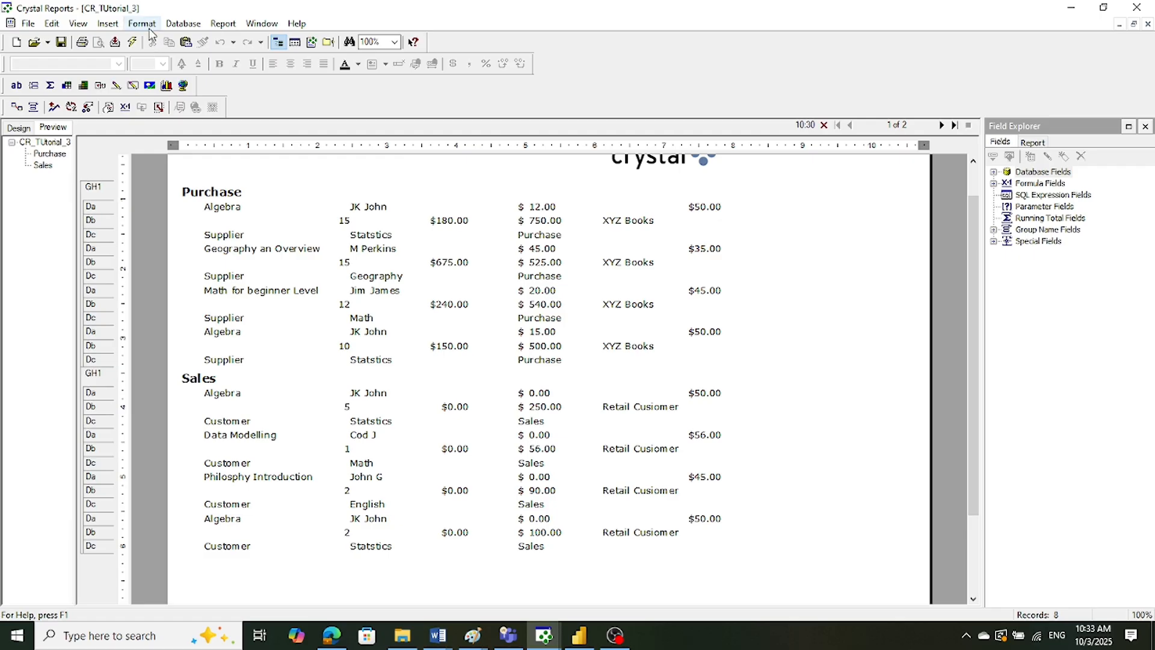
left_click(54, 24)
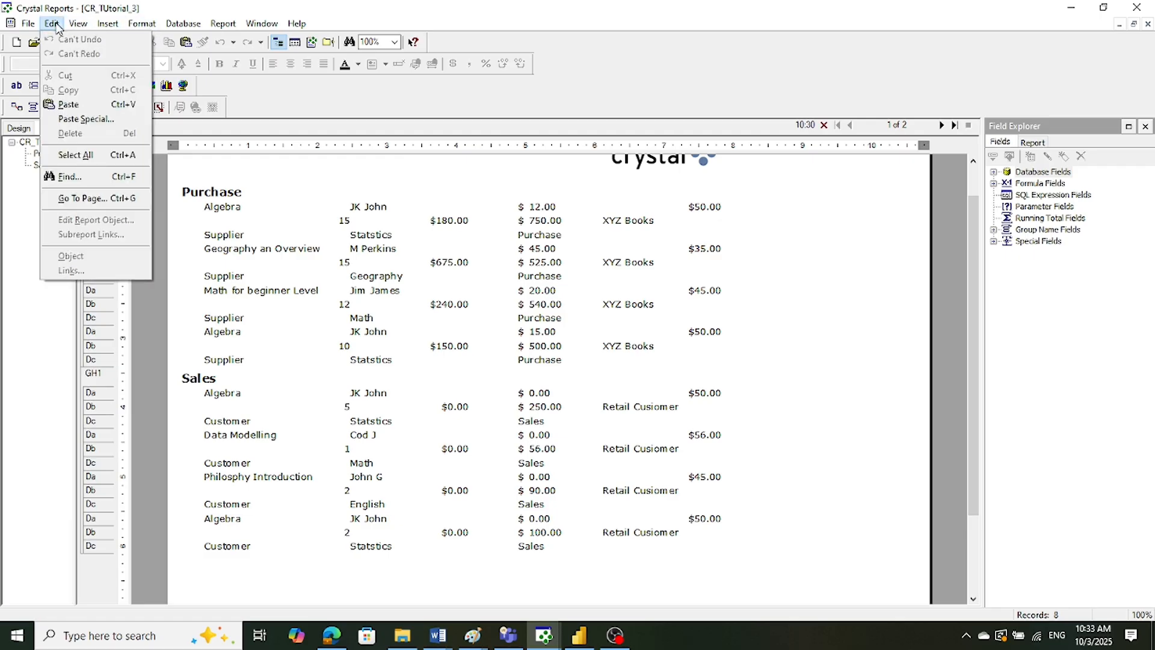
left_click(54, 25)
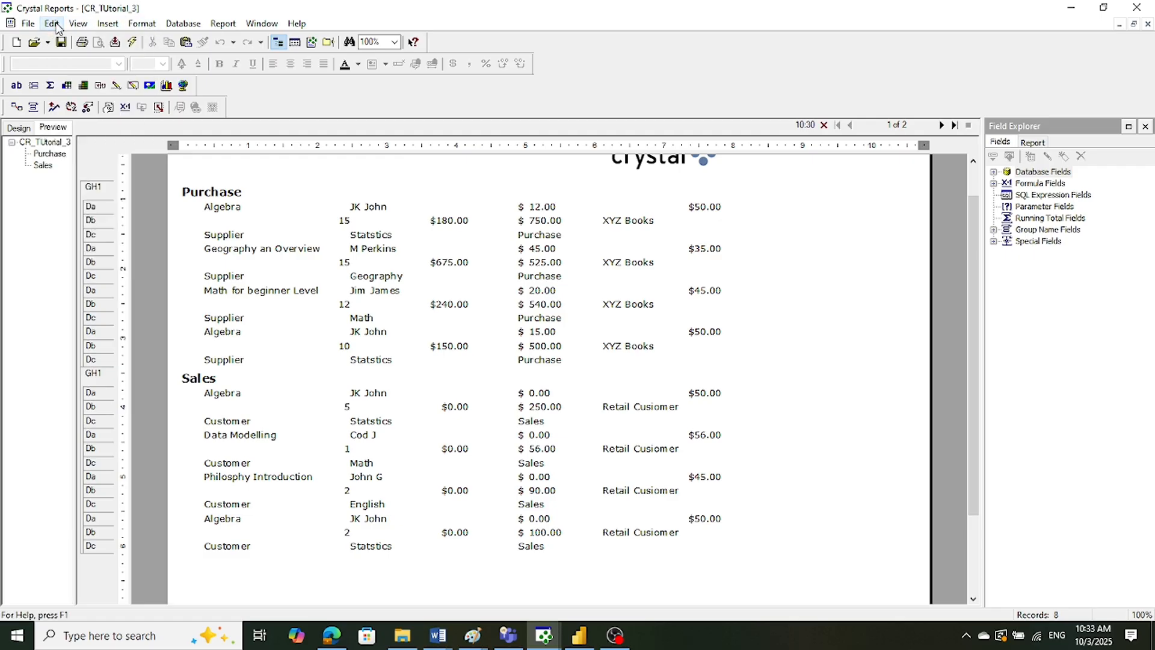
- Undo the current template on the report with the Template Expert
left_click(230, 30)
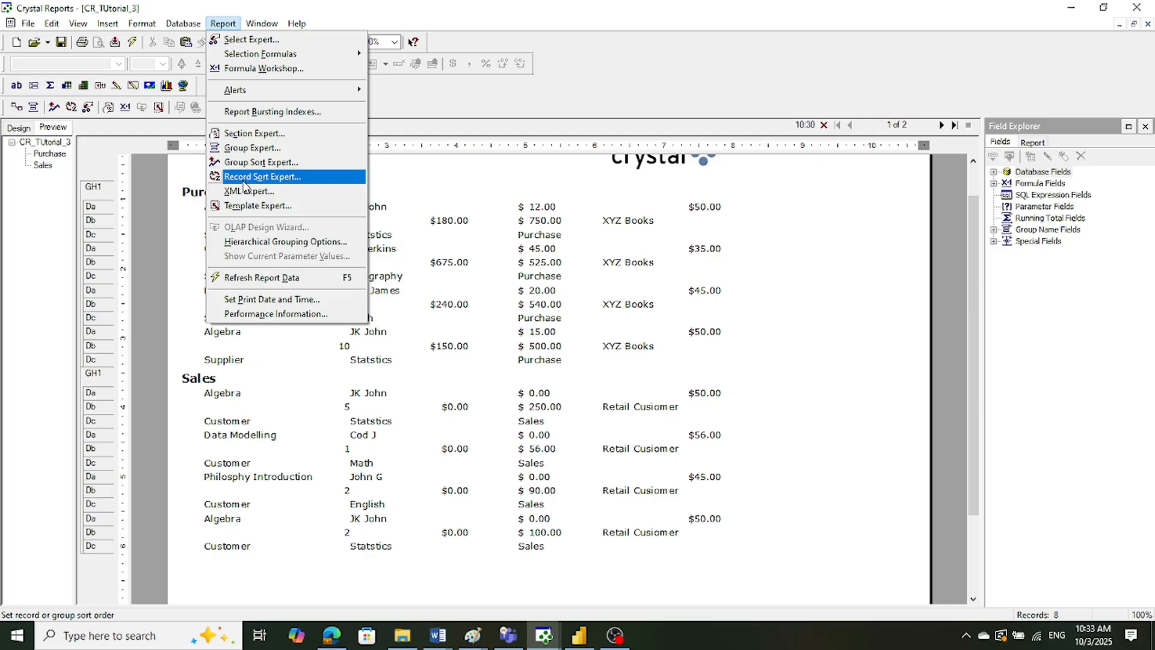
left_click(250, 208)
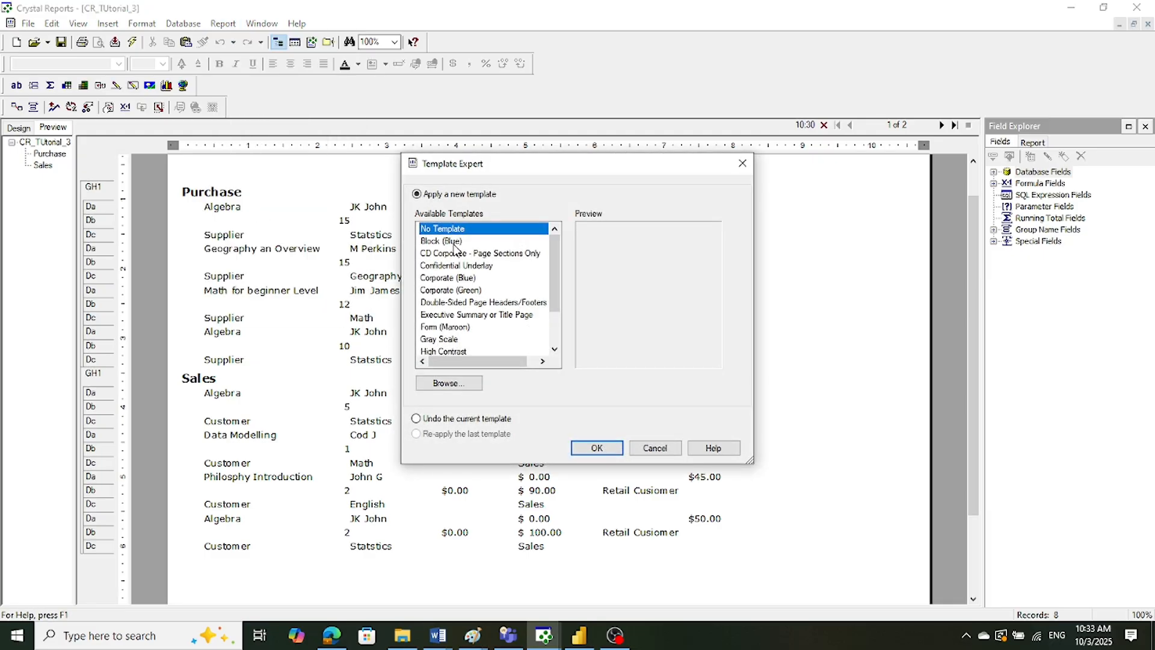
scroll(465, 336, "down", 2)
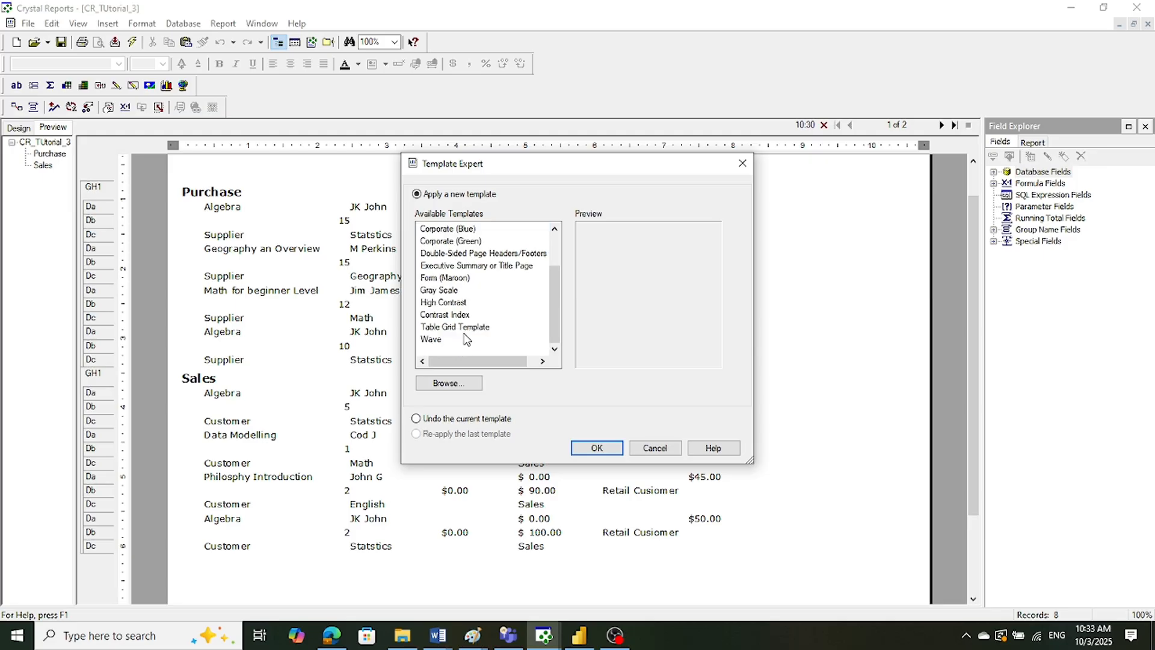
scroll(465, 335, "up", 2)
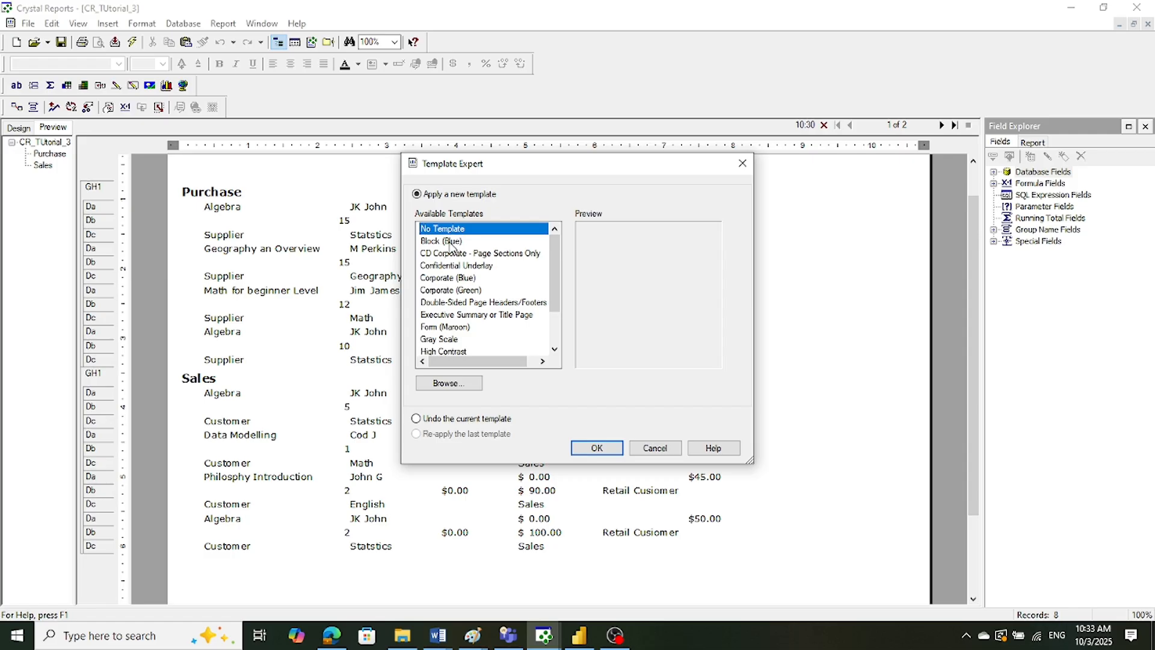
left_click(415, 420)
left_click(607, 446)
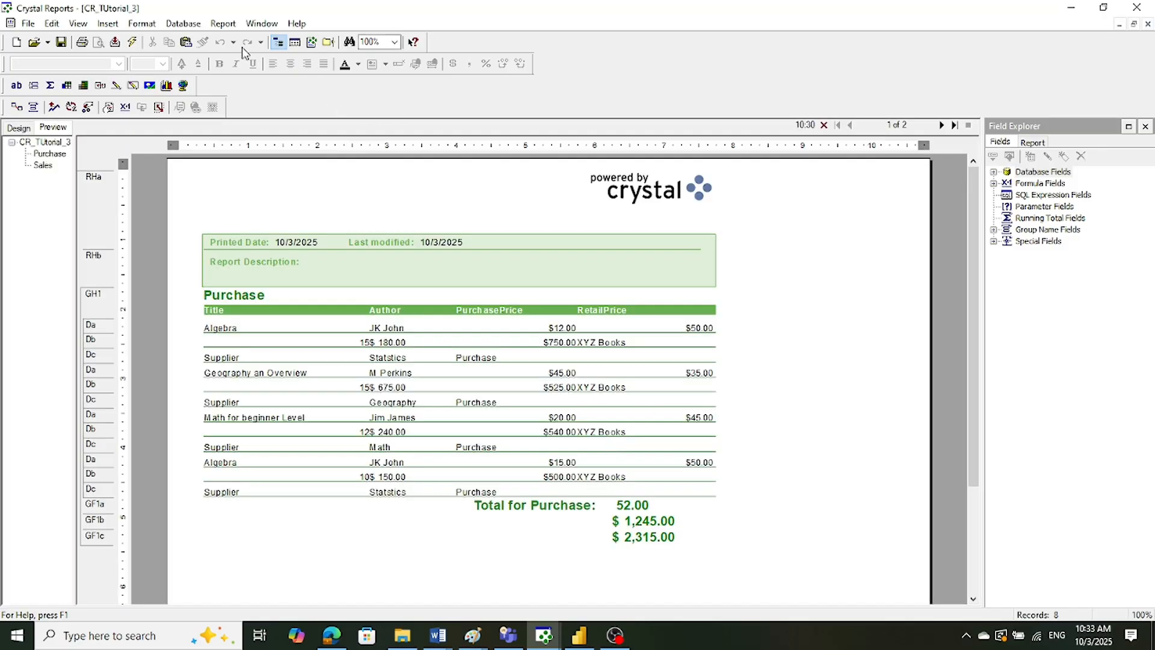
- Try the No Template option again on the green-styled report and look over the first preview page
left_click(223, 23)
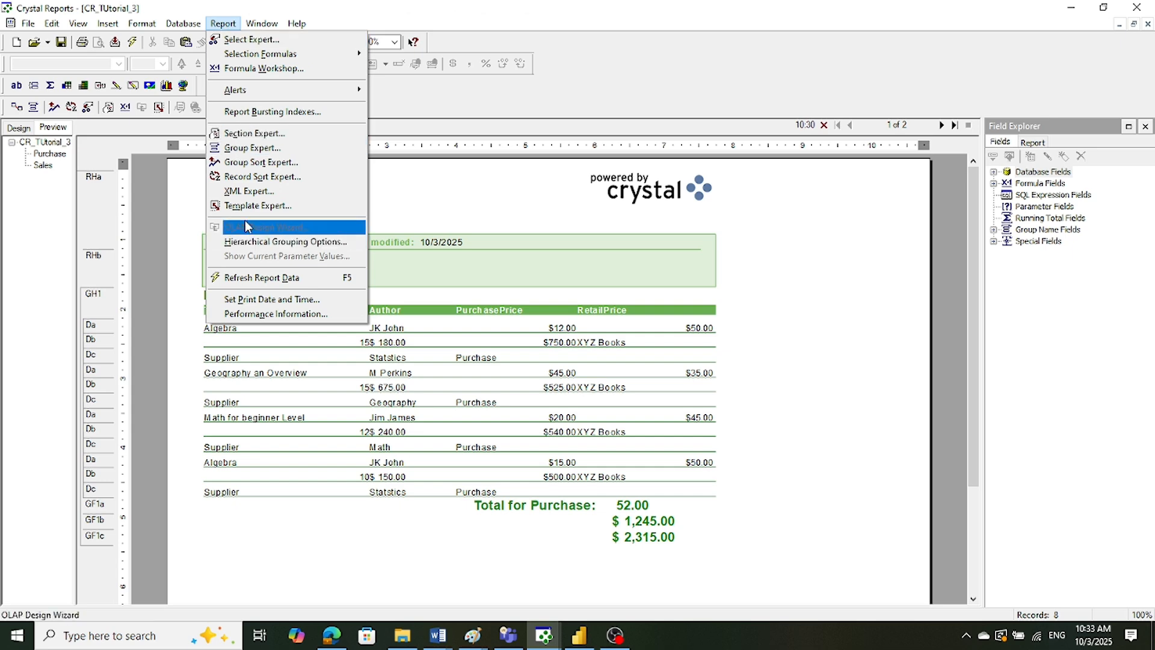
left_click(253, 205)
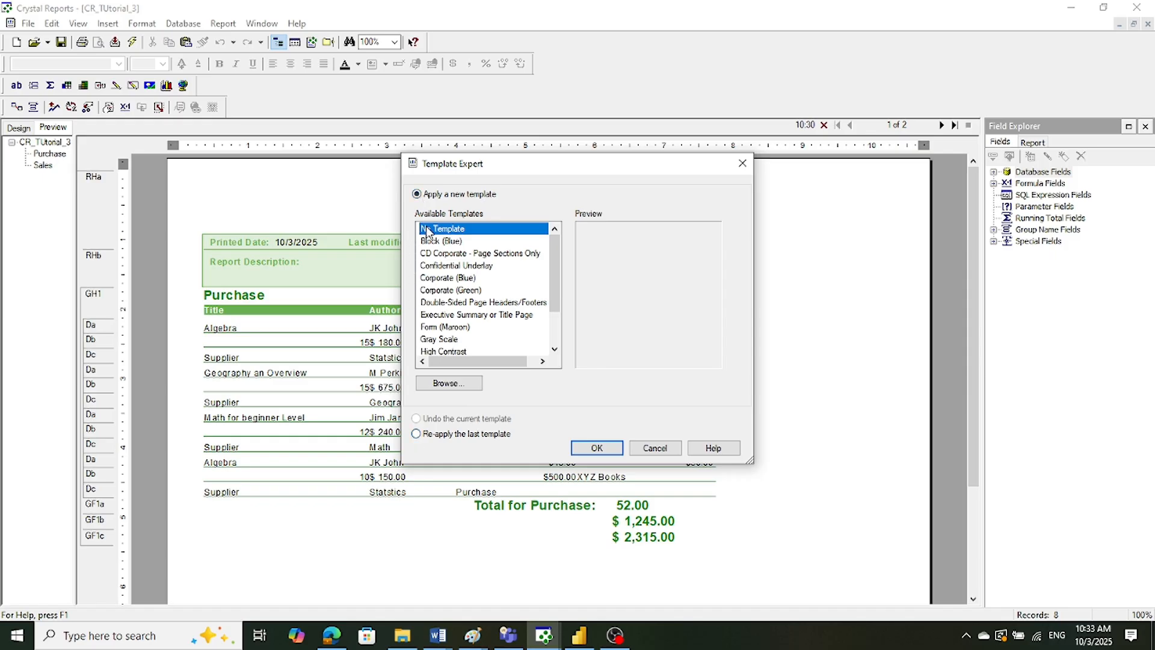
left_click(596, 449)
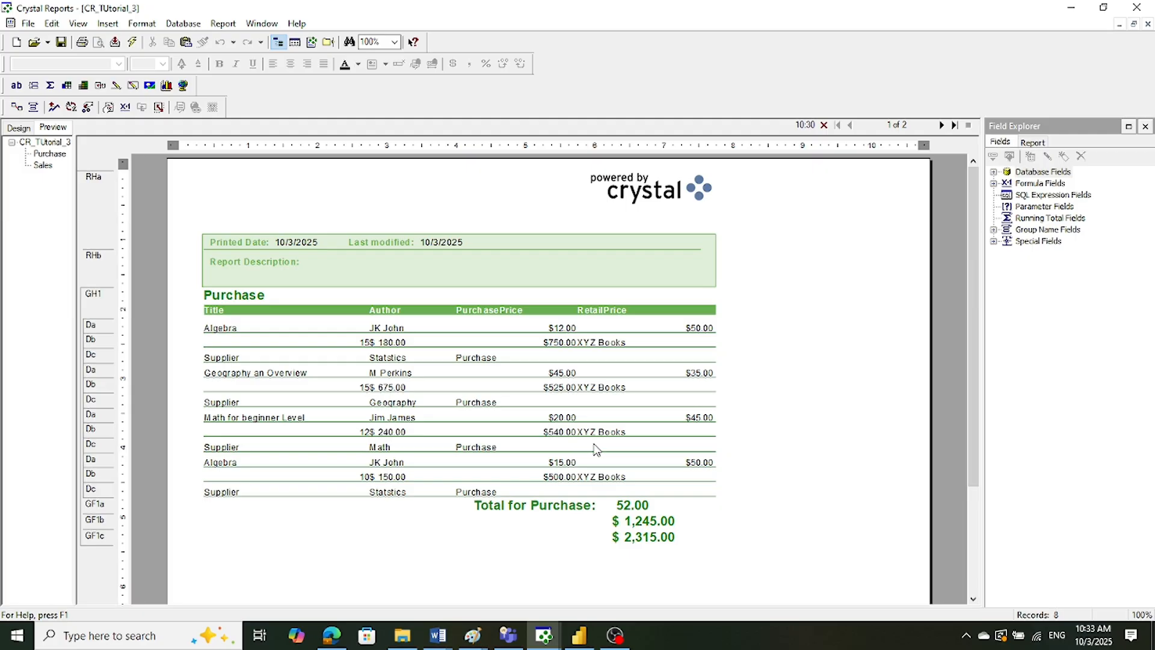
scroll(562, 399, "down", 3)
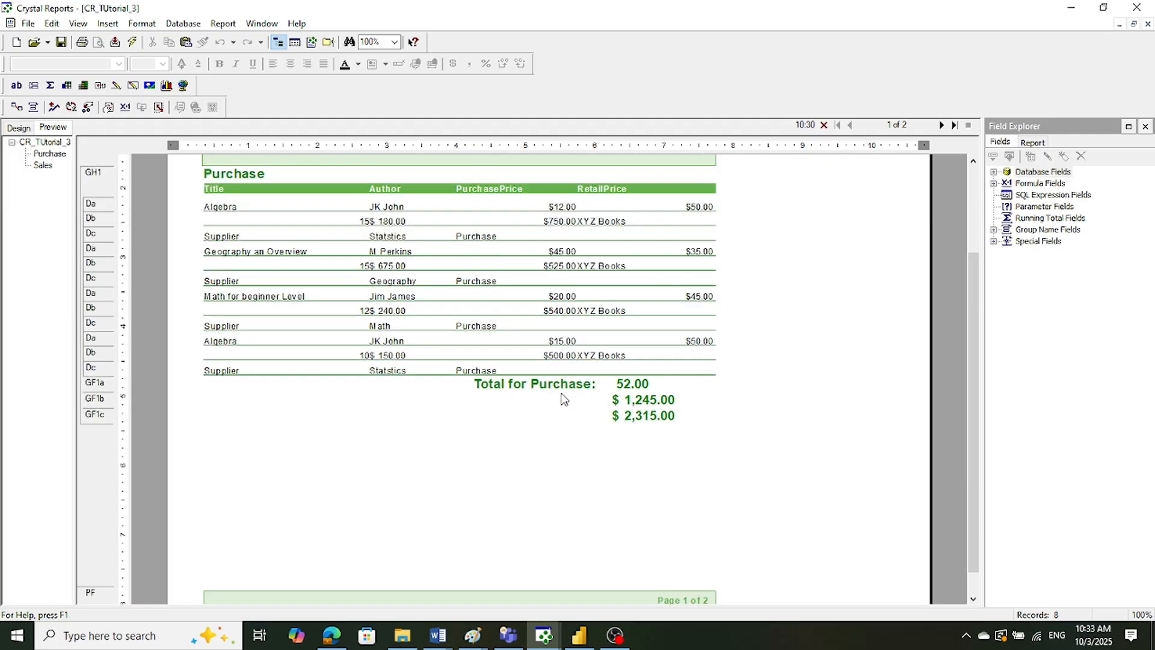
scroll(564, 398, "down", 1)
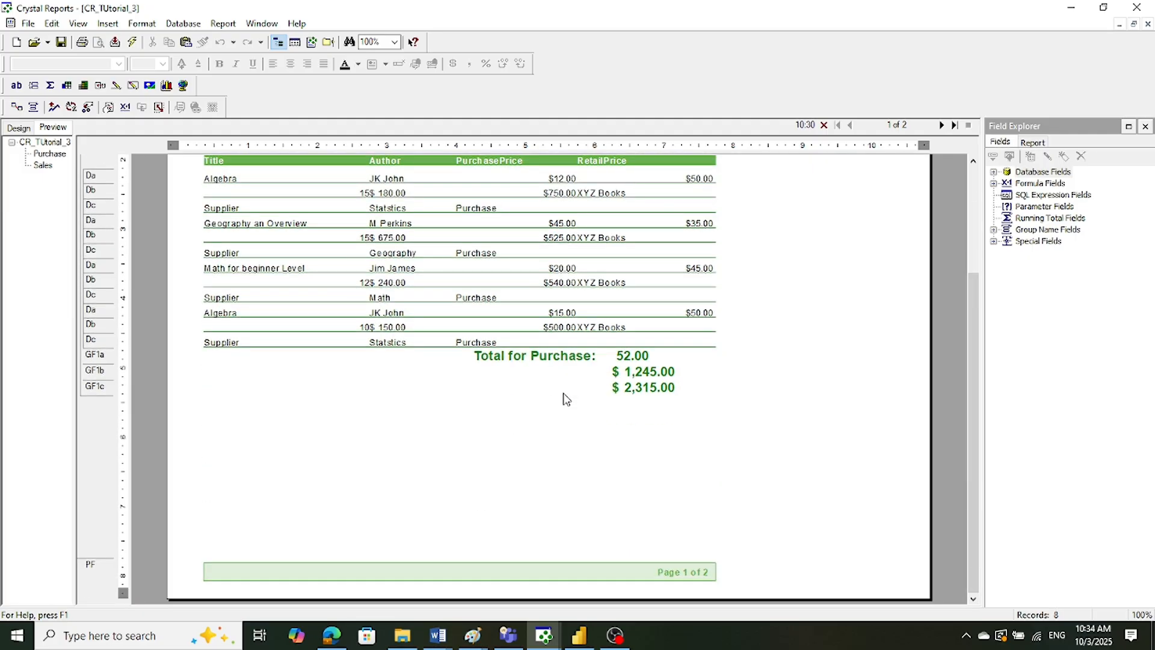
scroll(564, 398, "up", 5)
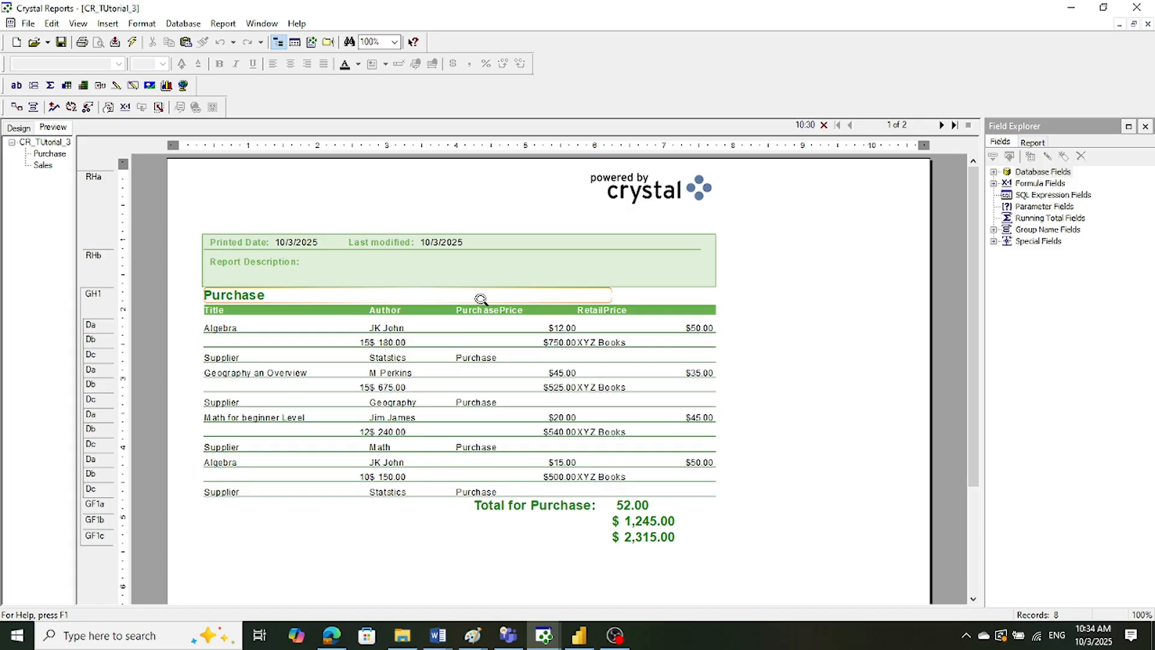
left_click(52, 24)
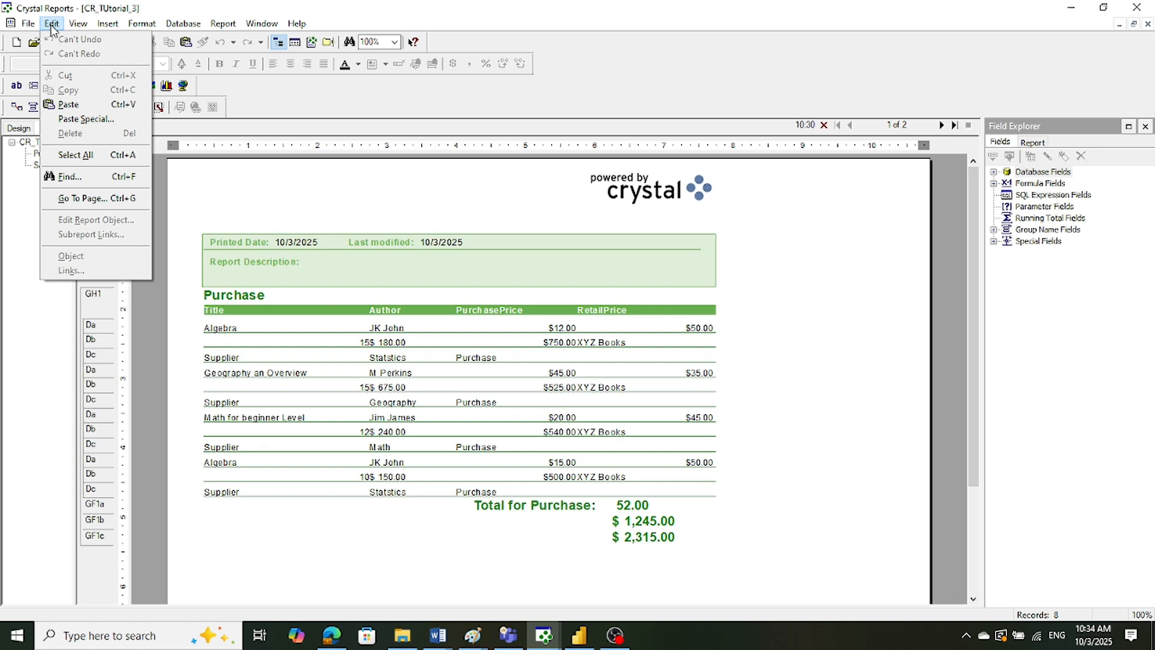
mouse_move(216, 29)
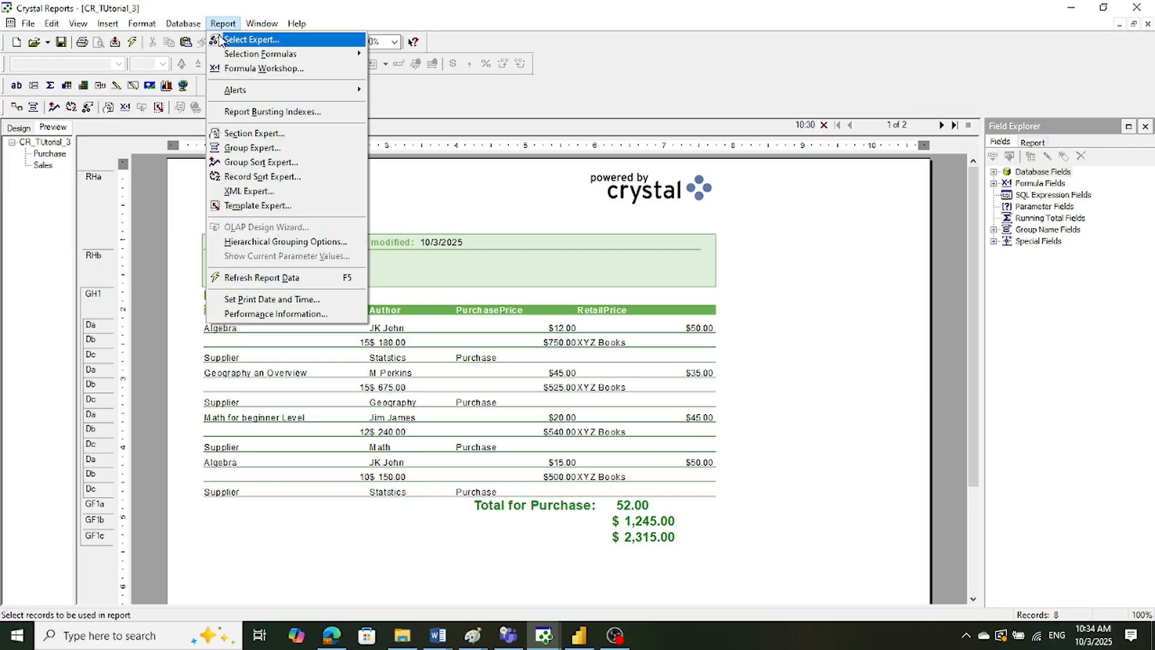
left_click(157, 191)
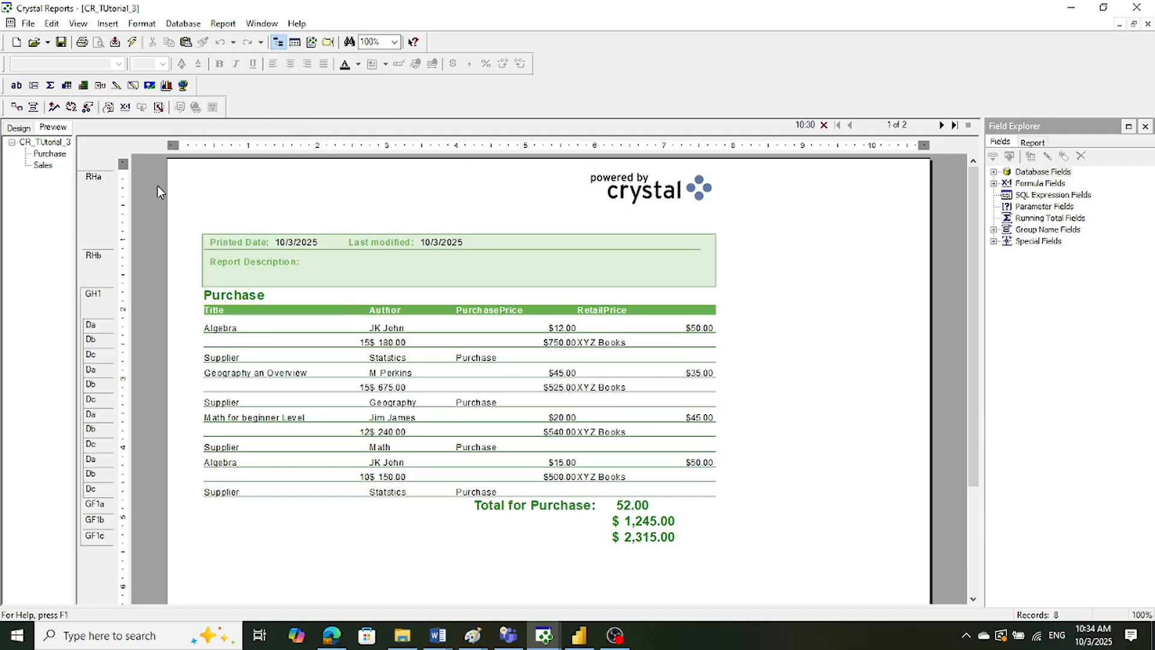
- Save a copy of the report as CR_TUtorial_3_Tutorial4 in the Pblog folder
left_click(29, 25)
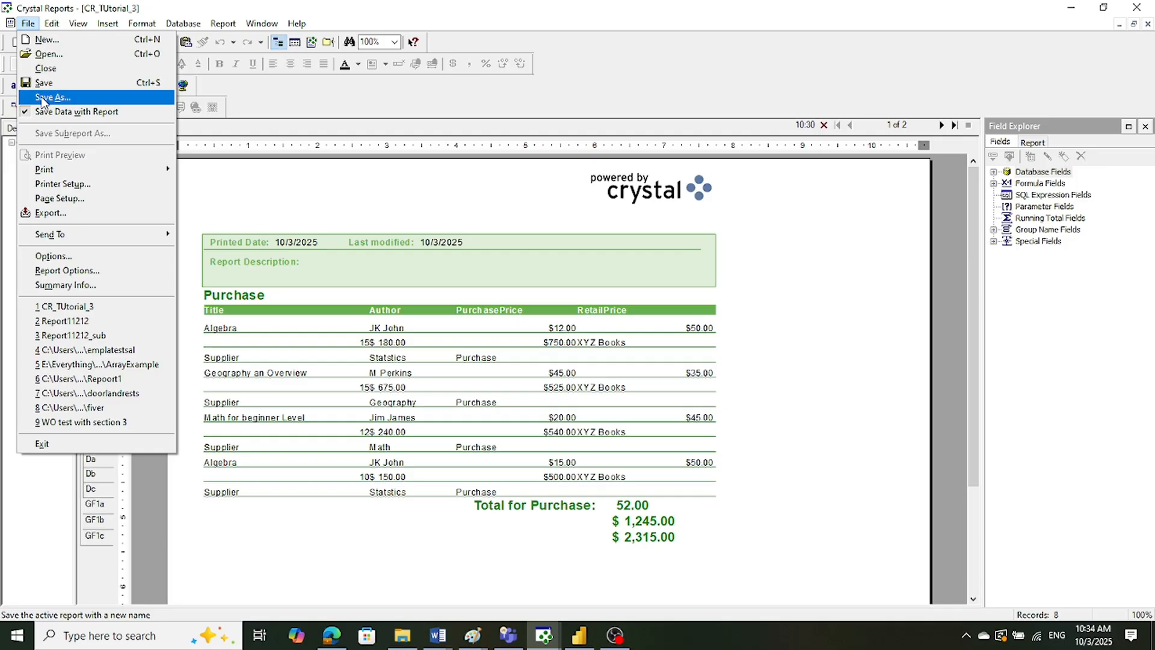
left_click(53, 97)
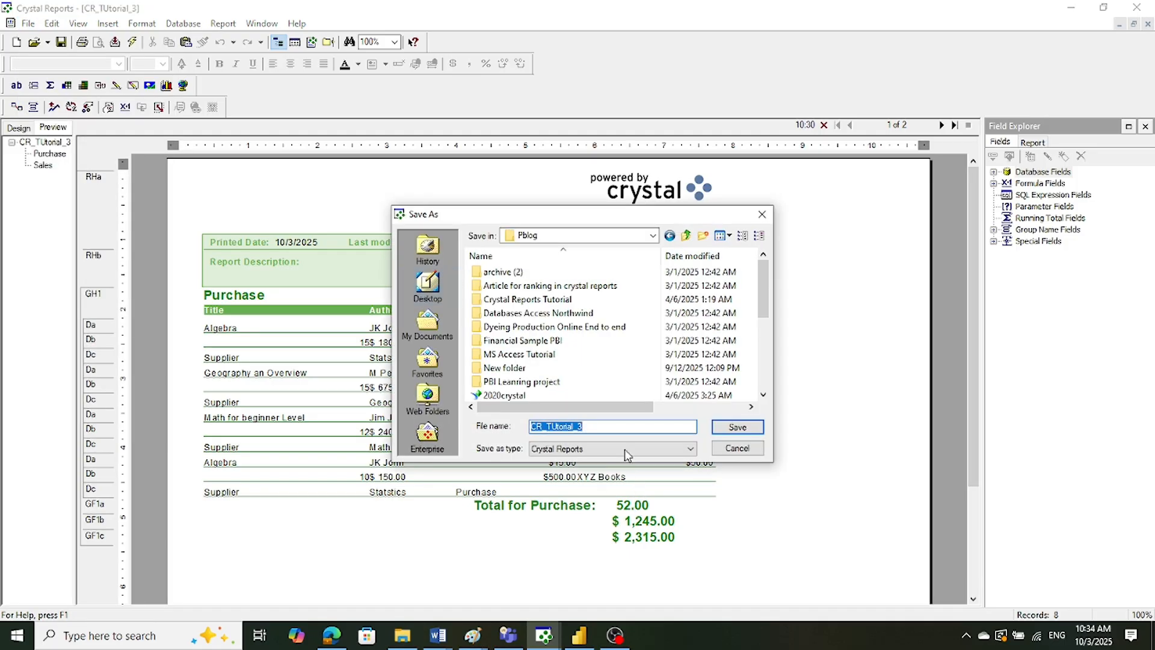
left_click(637, 424)
type("_")
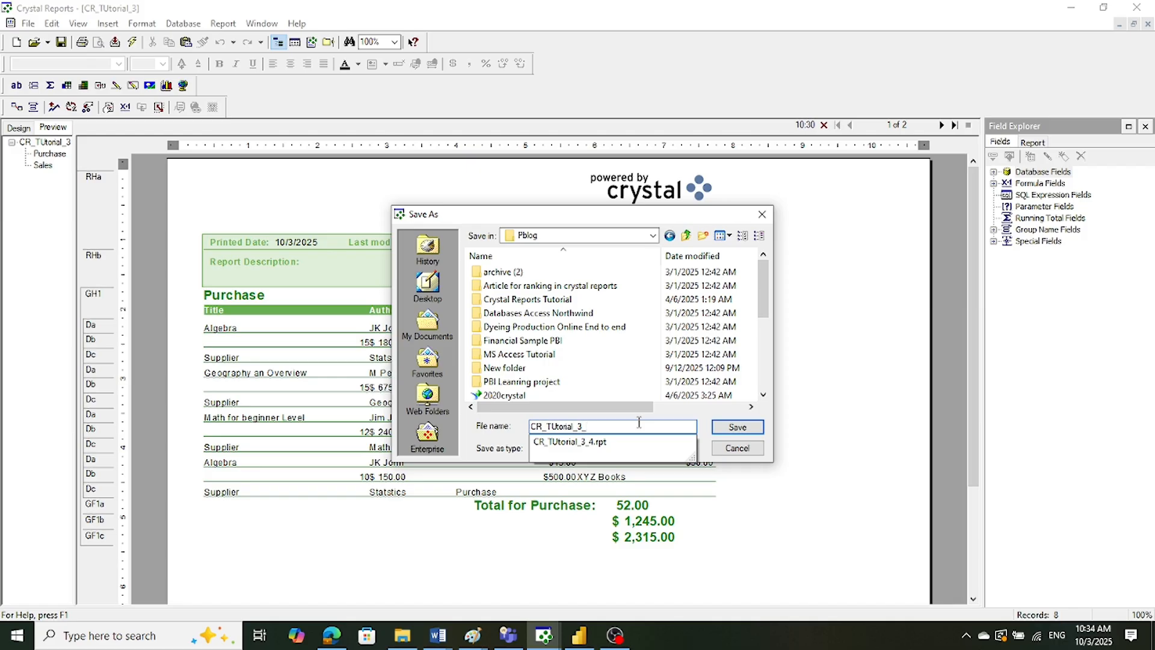
type("Tutorial4")
key("Return")
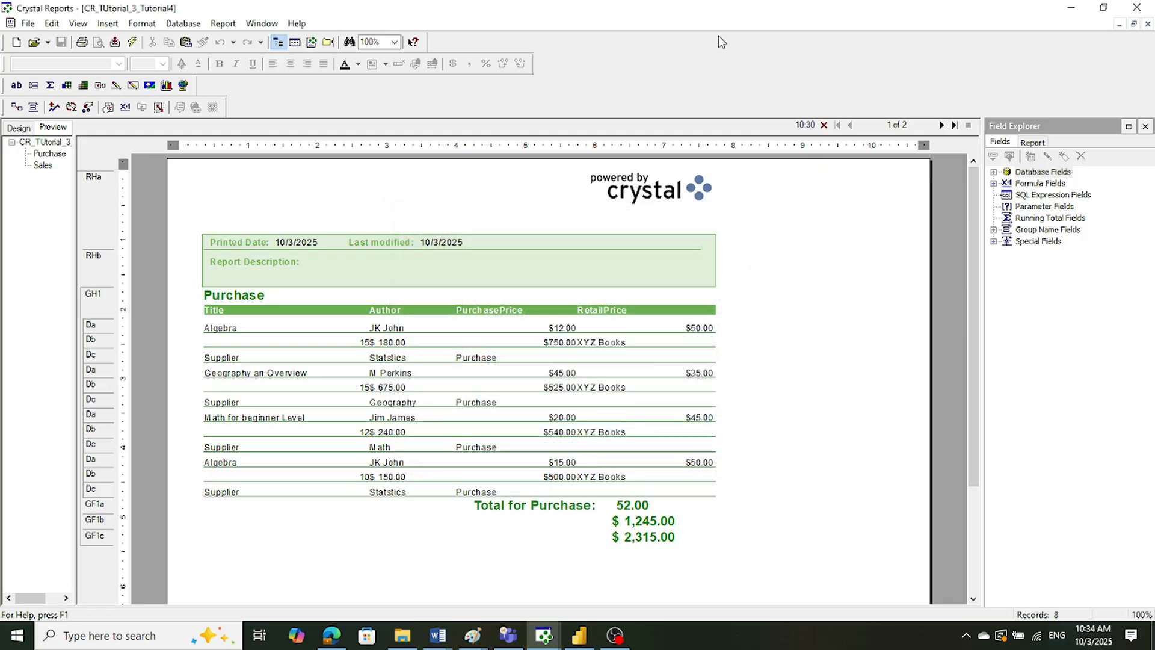
- Open the original CR_TUtorial_3 report from the Pblog folder
left_click(28, 23)
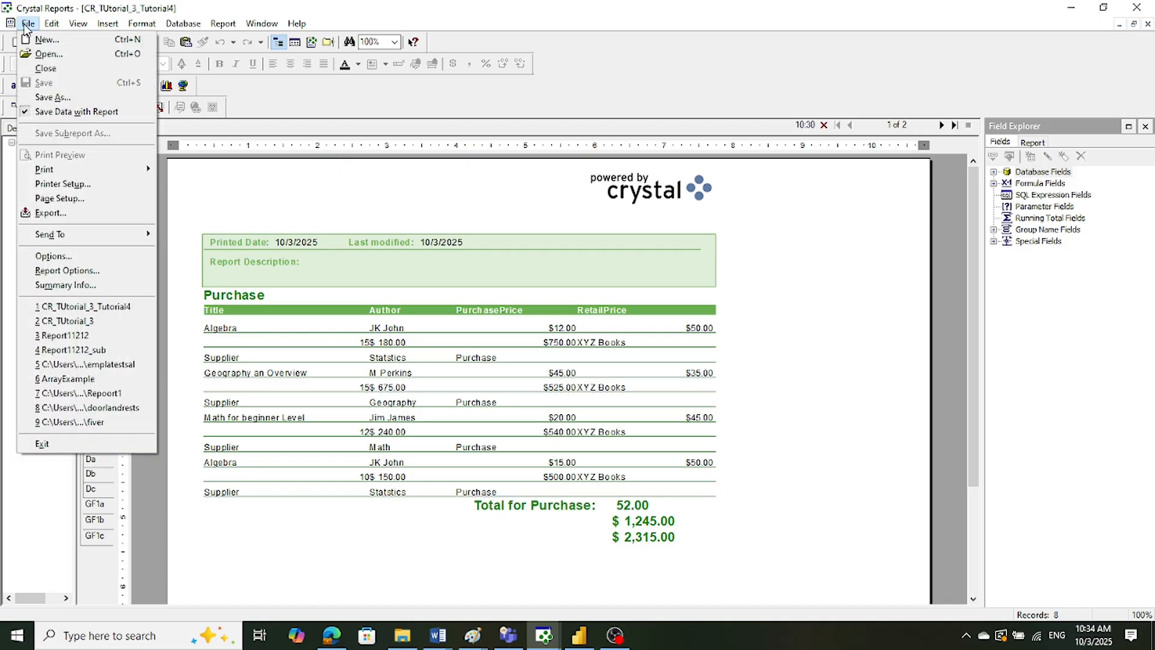
left_click(31, 56)
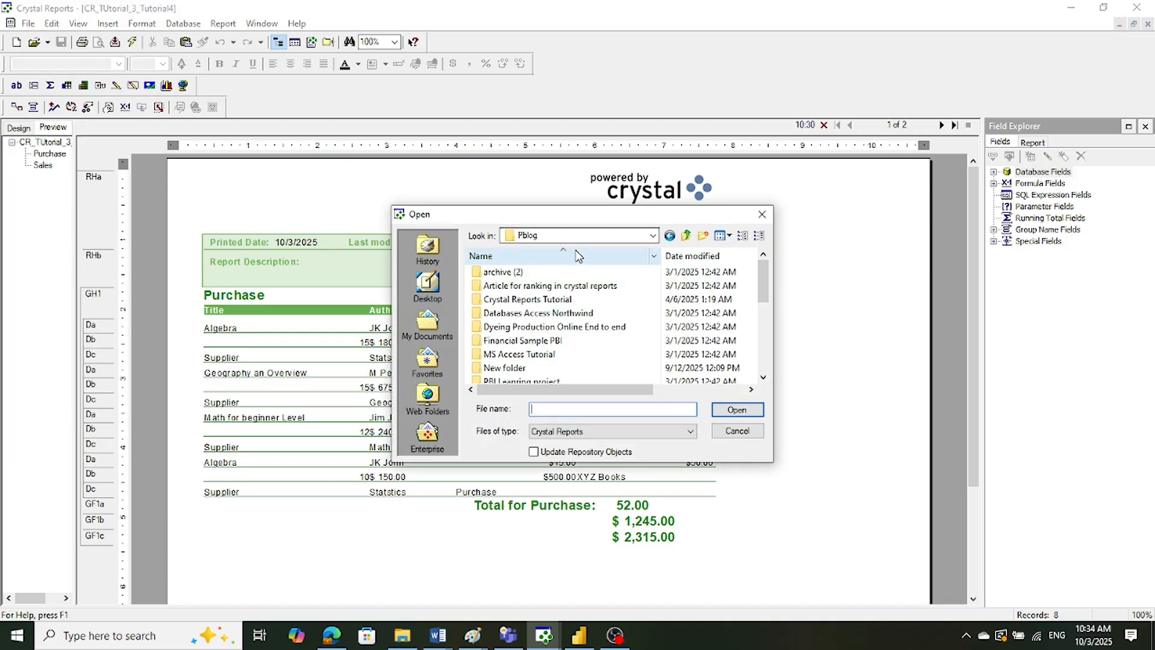
scroll(577, 256, "down", 2)
scroll(578, 256, "down", 1)
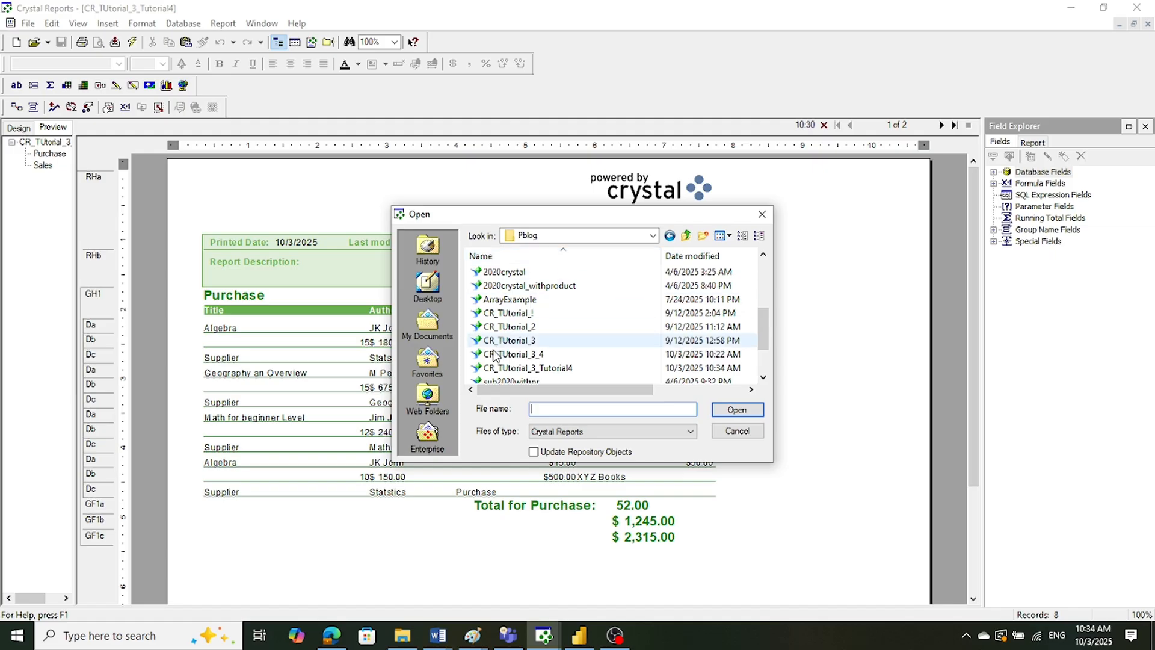
double_click(505, 340)
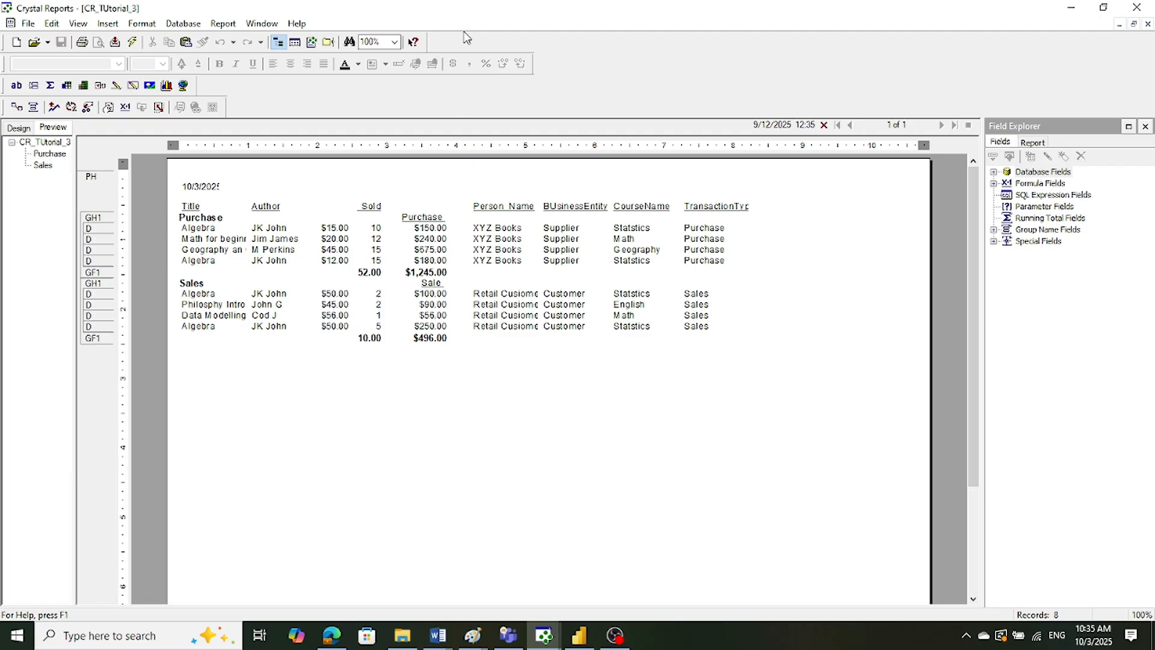
- Insert a vertical side-by-side bar chart in the report header showing the sum of BooksTransactions.Qty_Sold_Purchase per Transaction_Type.TransactionType_name
left_click(223, 24)
mouse_move(51, 28)
mouse_move(109, 26)
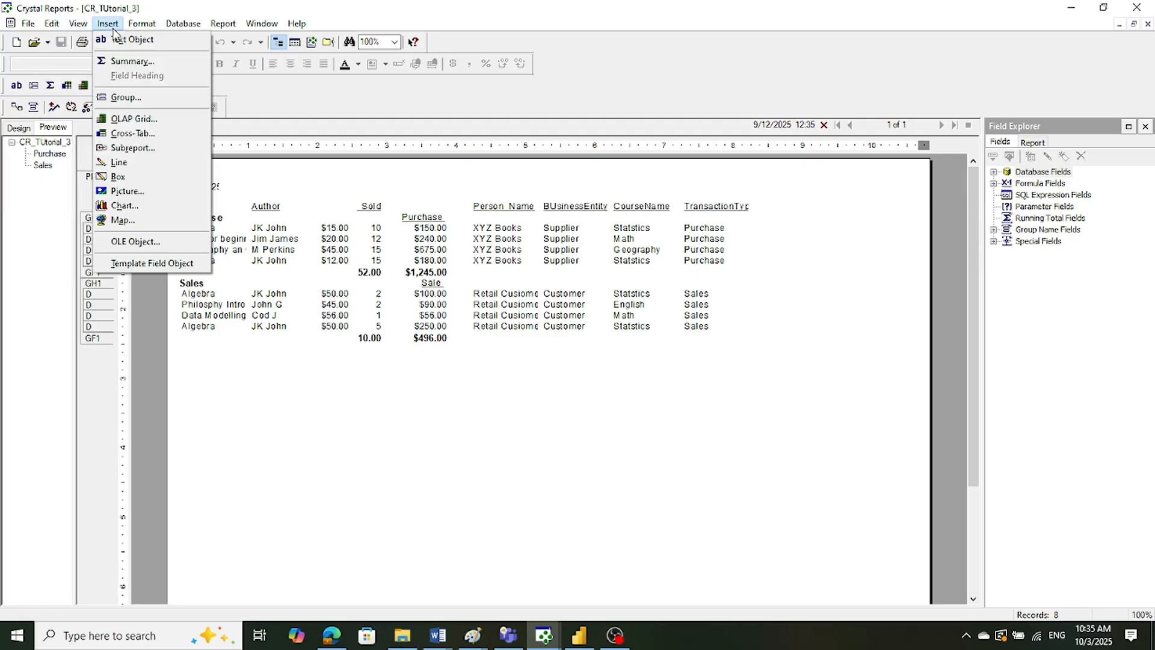
left_click(112, 206)
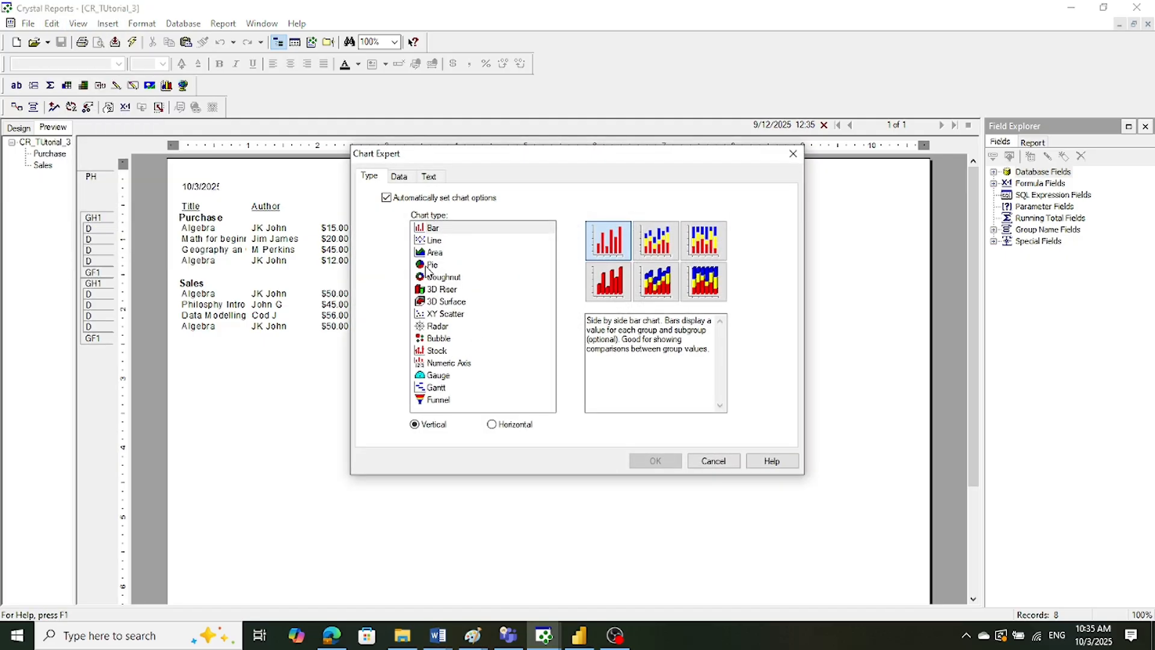
left_click(431, 227)
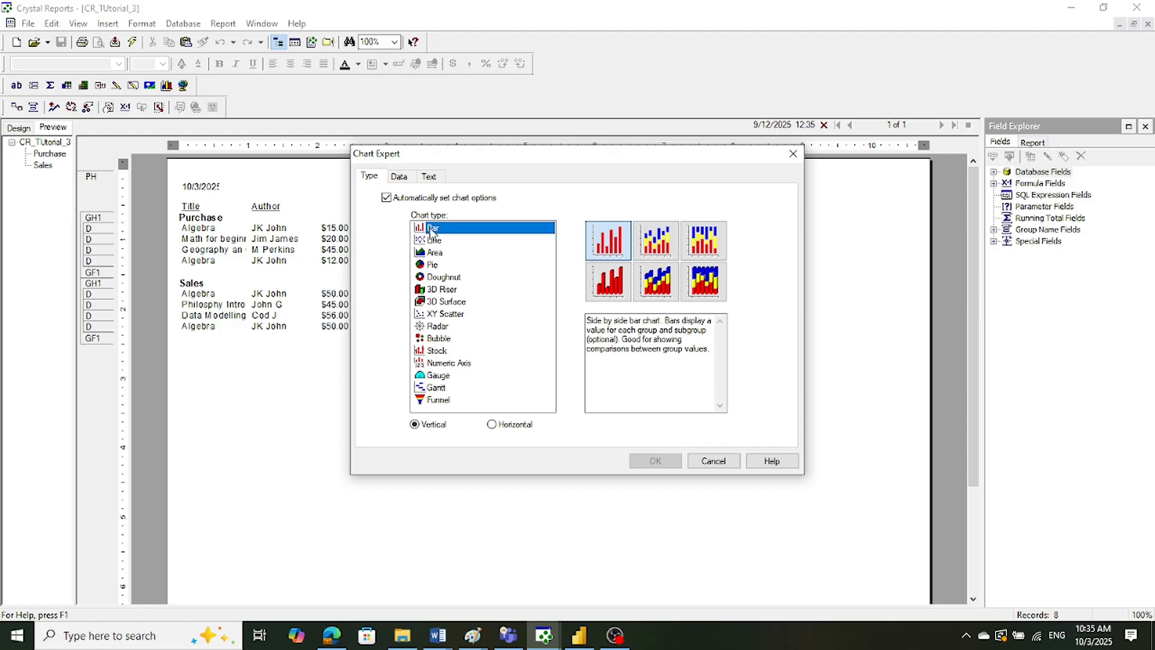
left_click(401, 178)
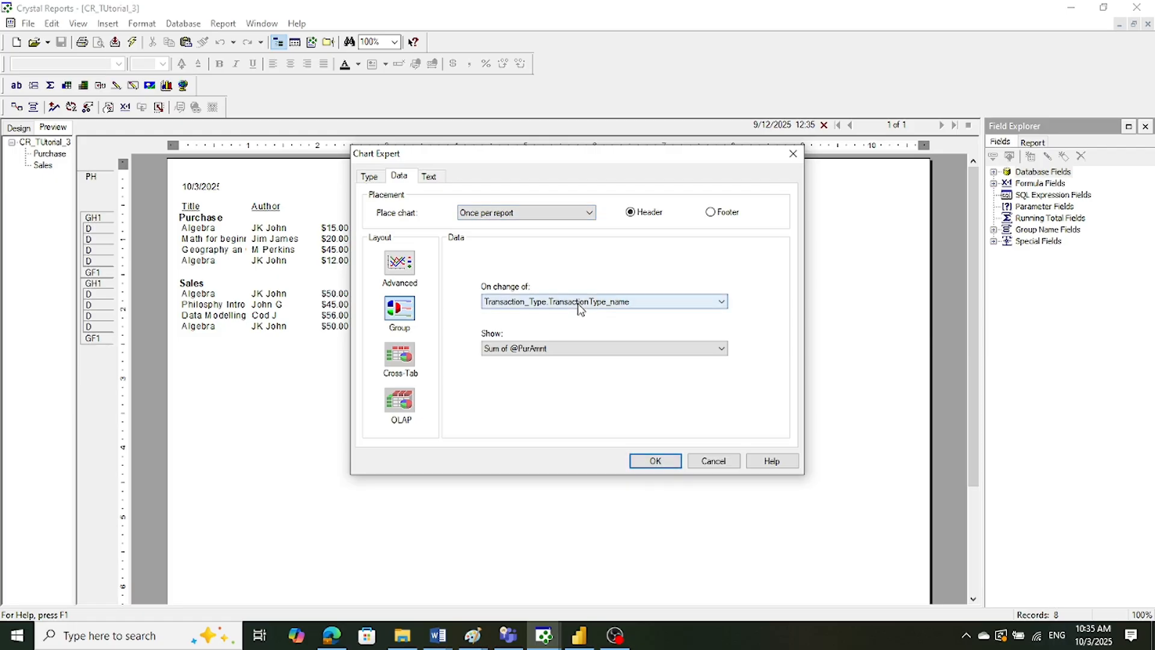
left_click(577, 349)
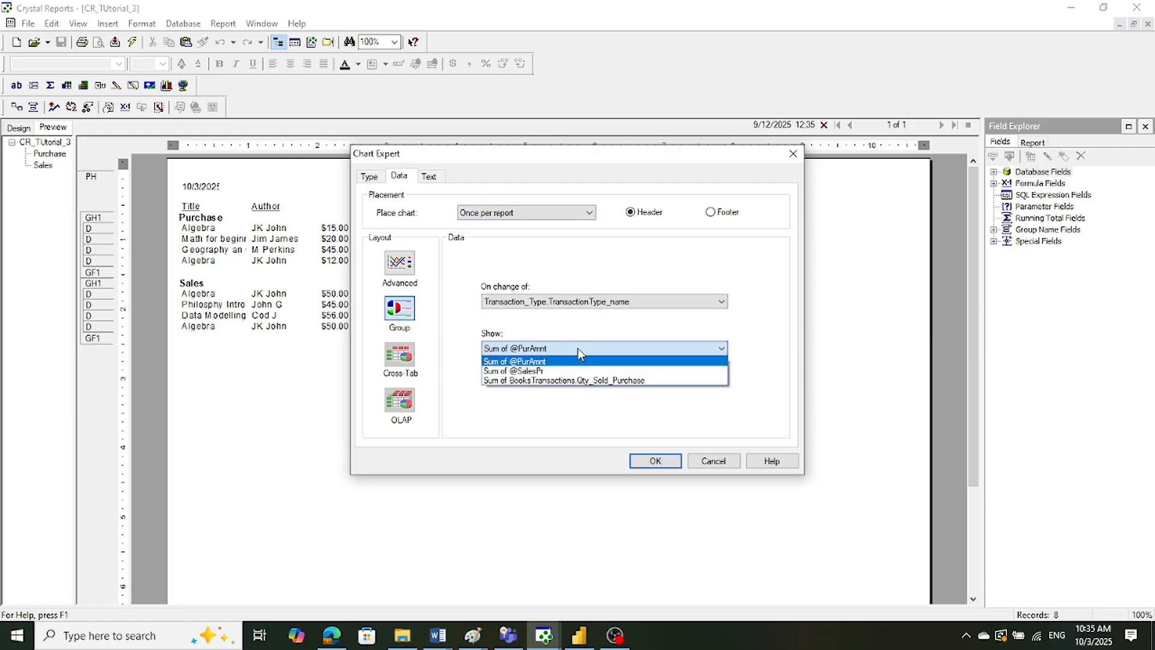
left_click(571, 381)
left_click(655, 461)
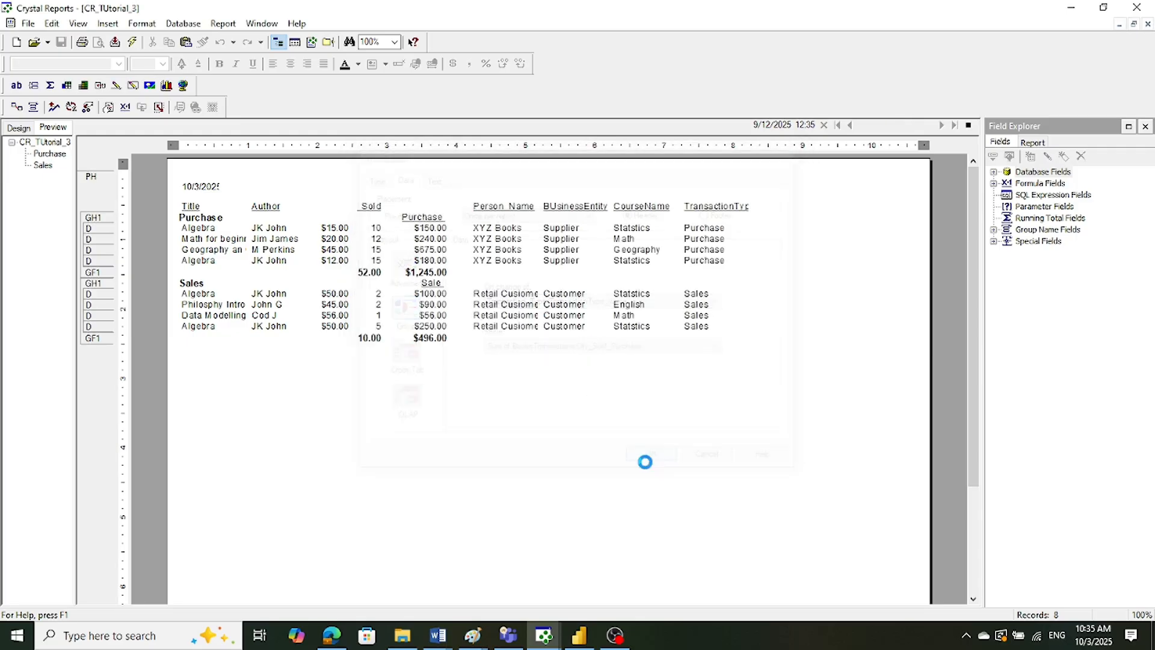
scroll(631, 281, "down", 3)
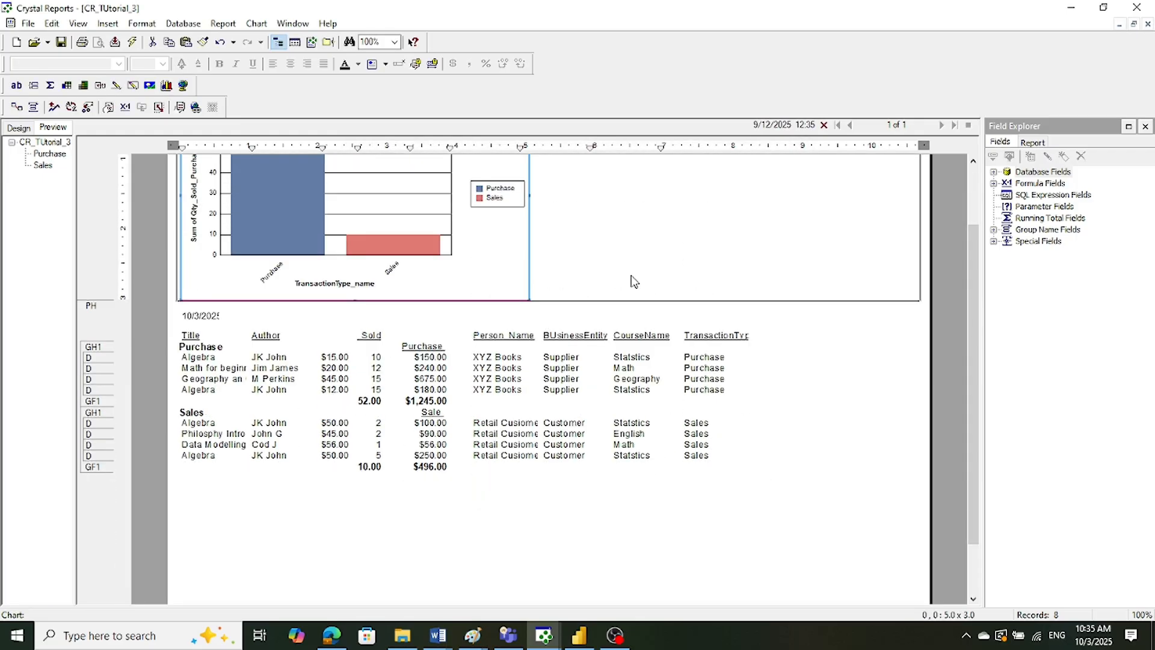
- Set the bar chart's title to "Comparison of Purchases and Sales"
left_click(632, 516)
scroll(642, 485, "up", 1)
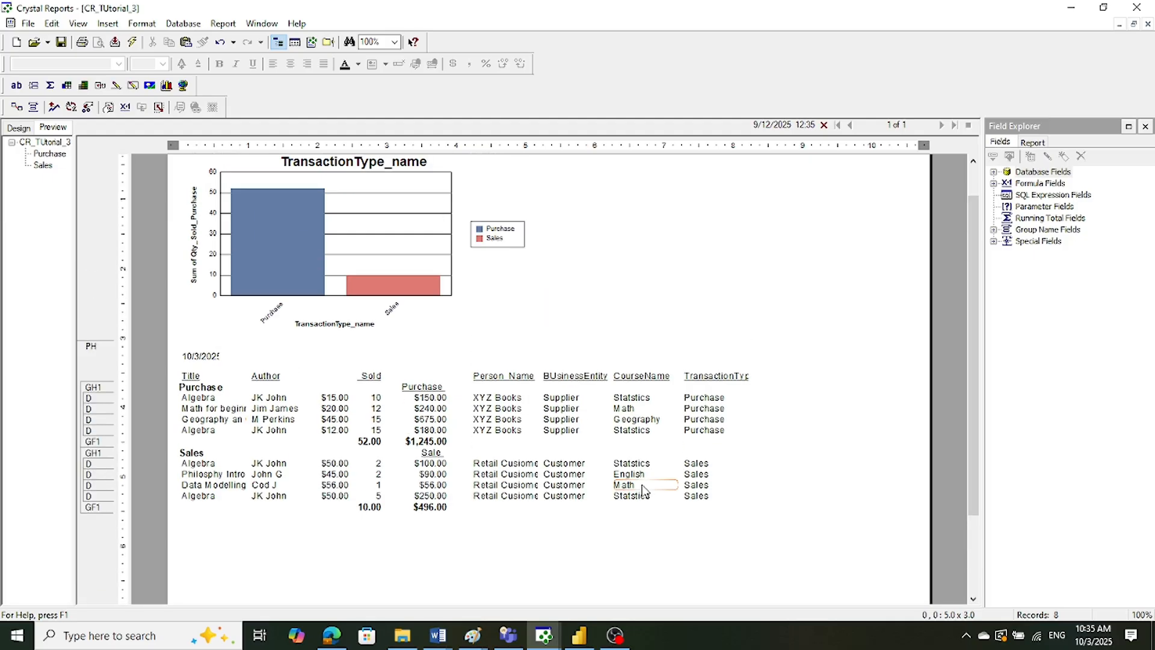
scroll(644, 489, "up", 1)
left_click(367, 189)
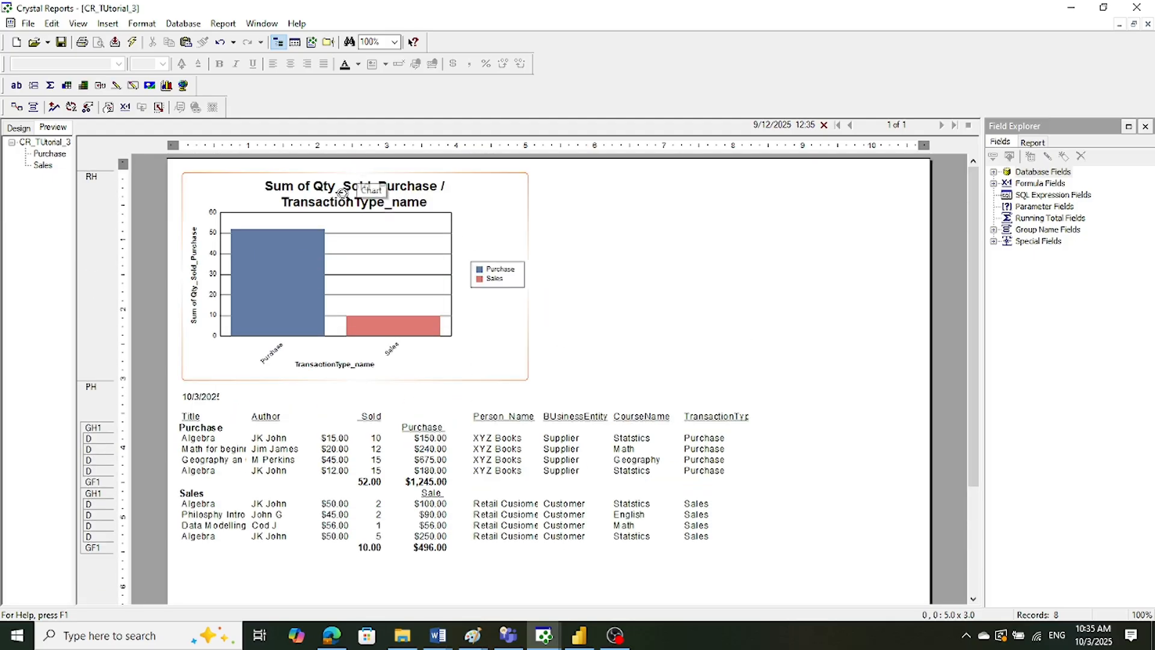
left_click(342, 192)
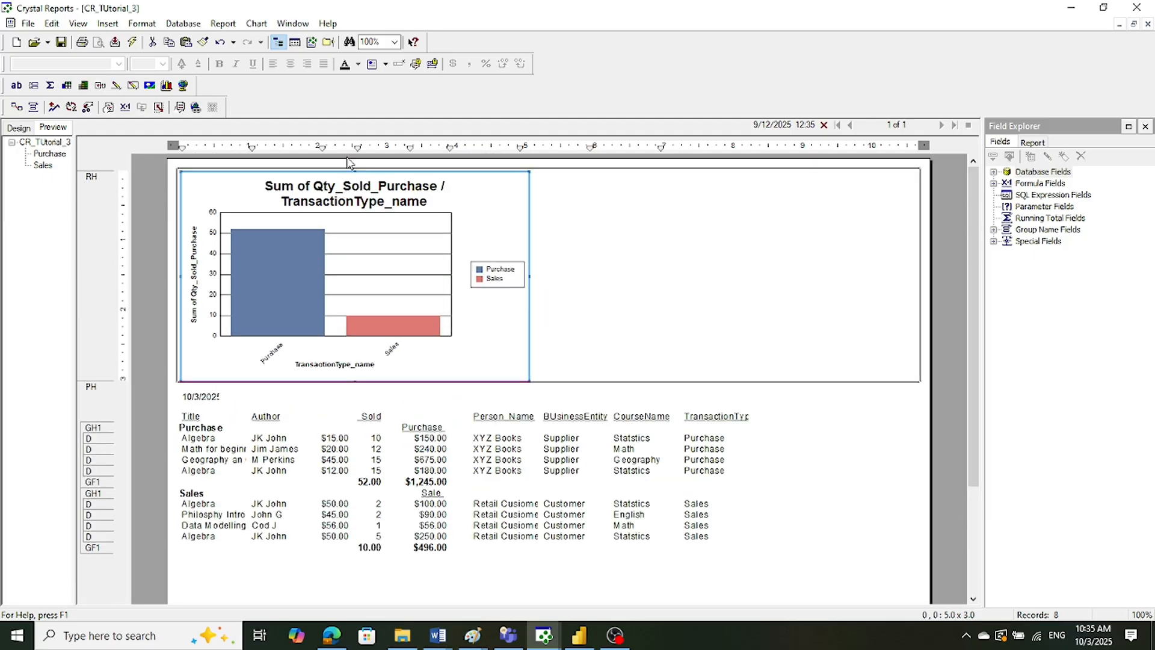
left_click(259, 27)
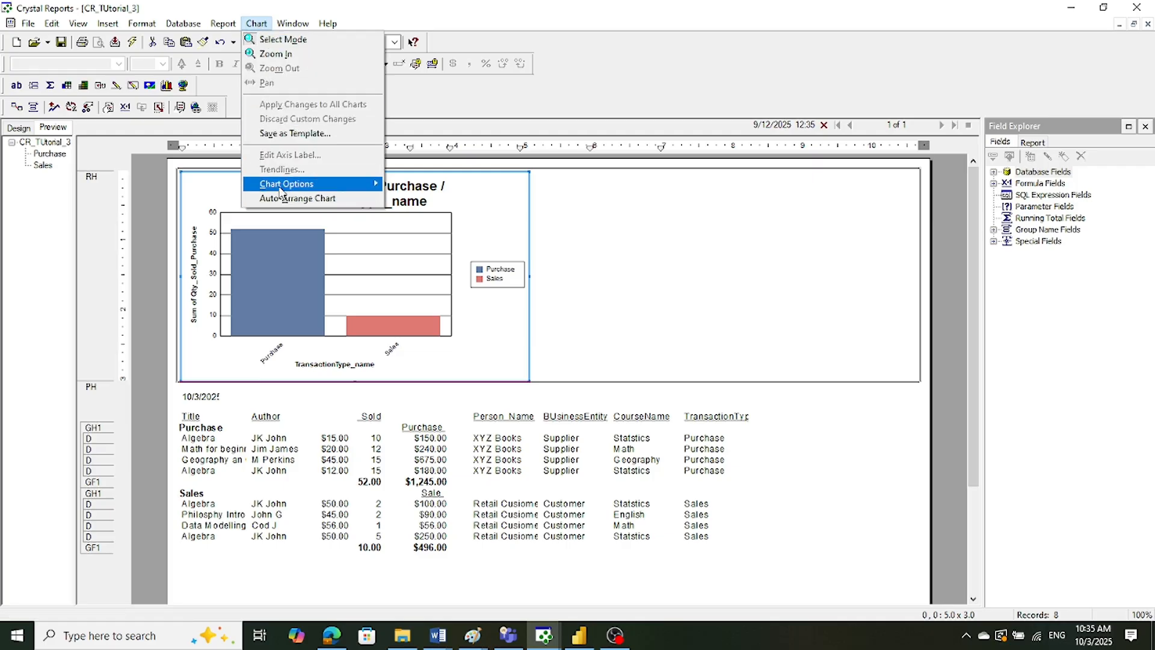
mouse_move(280, 191)
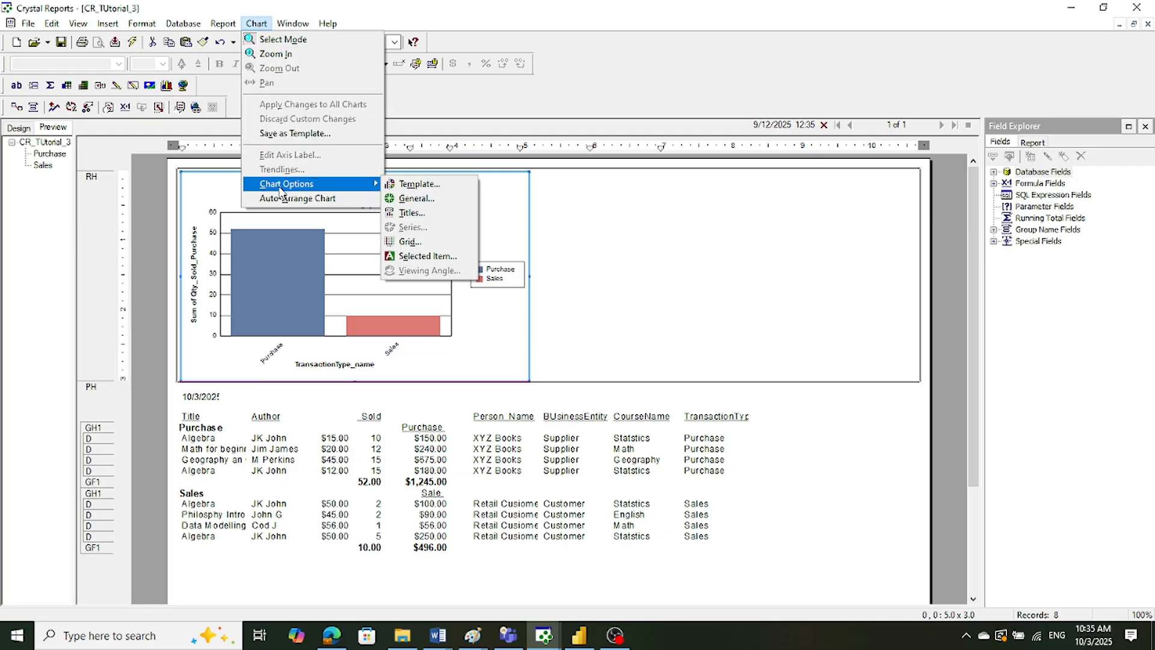
left_click(416, 213)
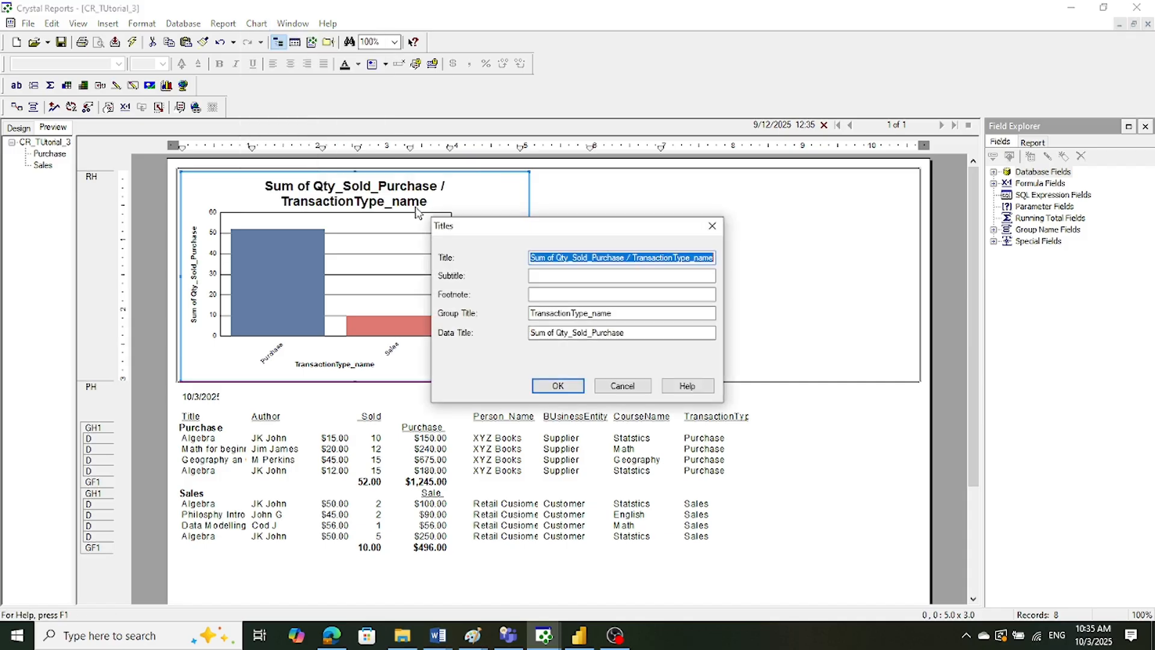
type("Co")
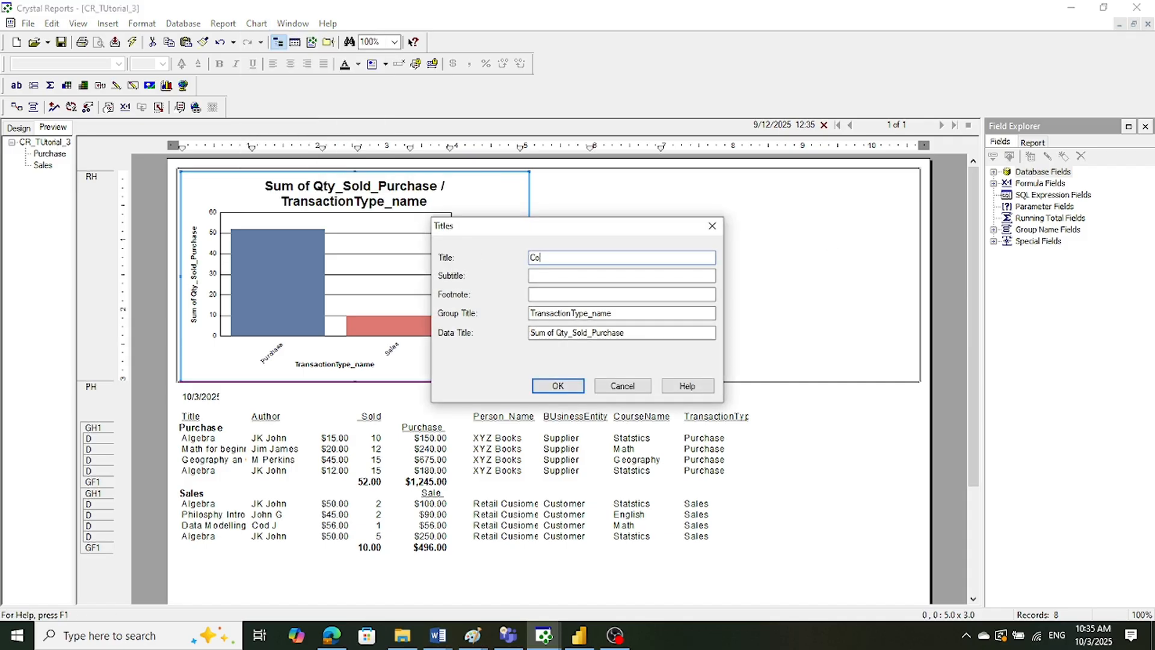
type("mparison of Purchases and Sales")
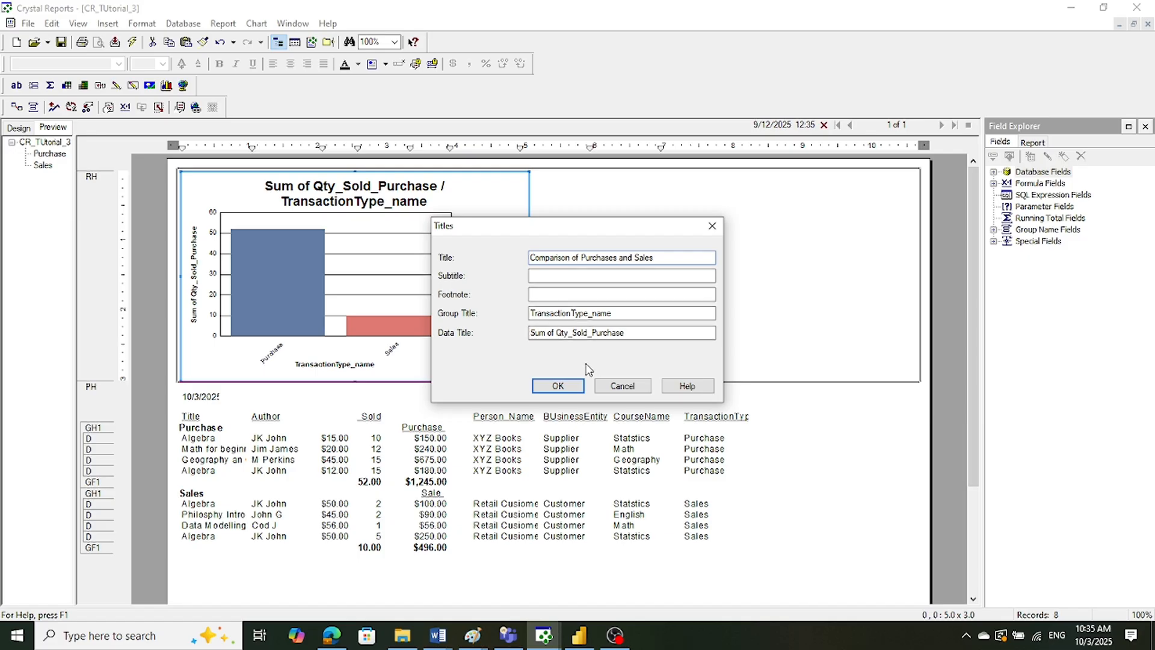
- Clear the chart's data title and group title, and apply the title changes
left_click_drag(633, 333, 467, 345)
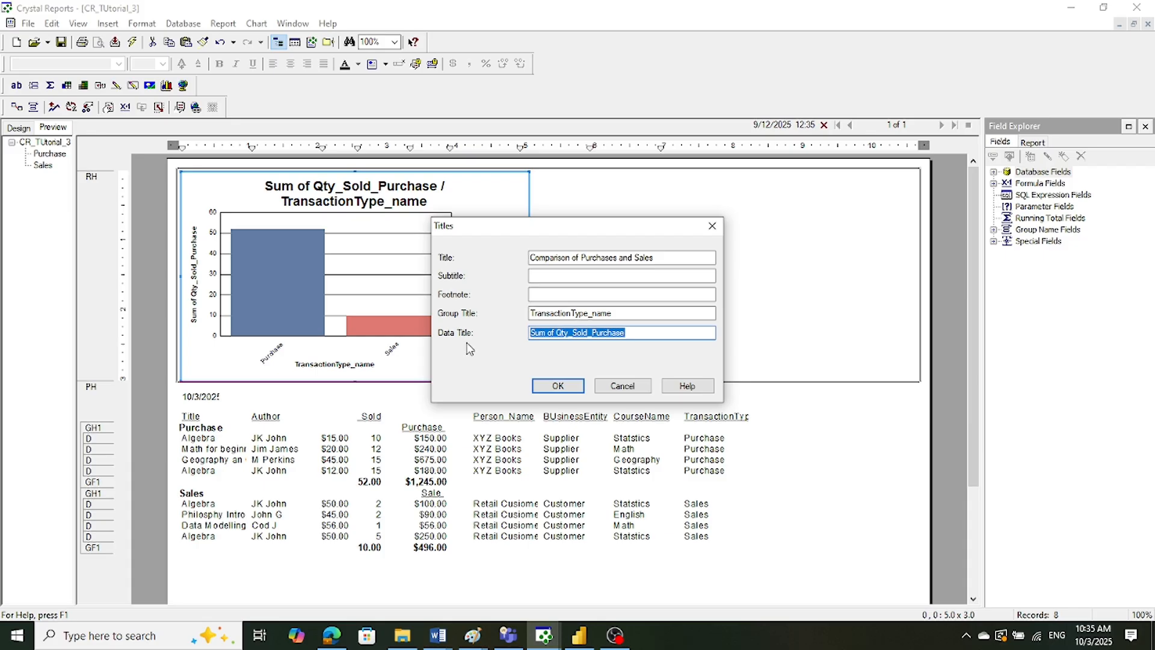
key("BackSpace")
key("shift+Tab")
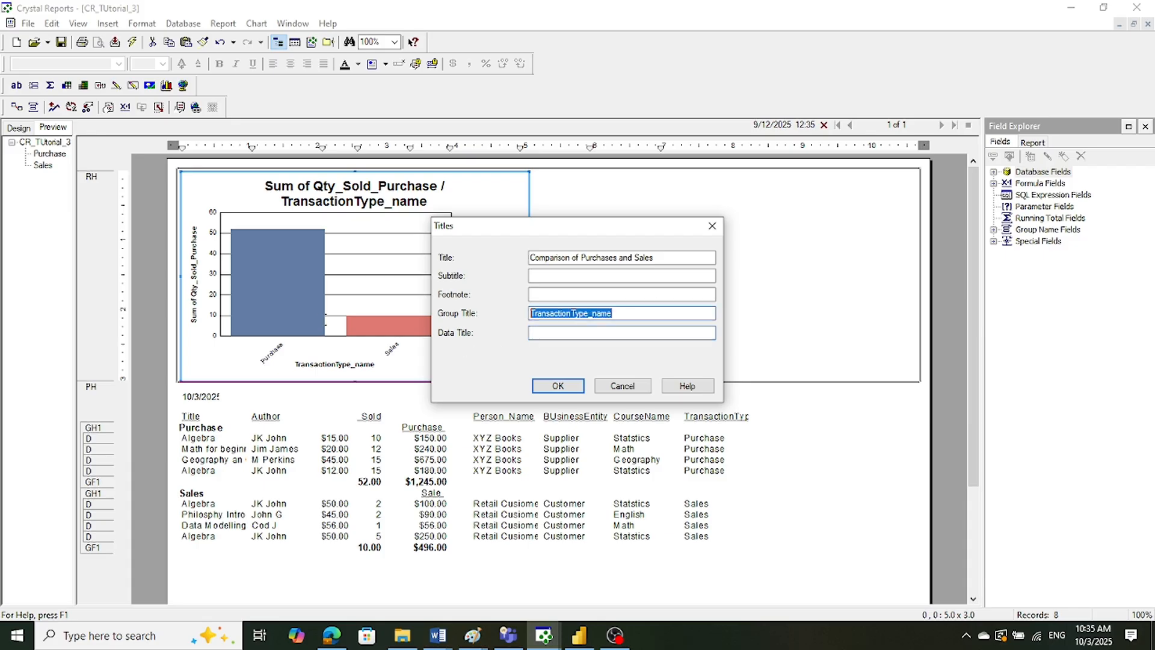
key("Delete")
left_click(561, 386)
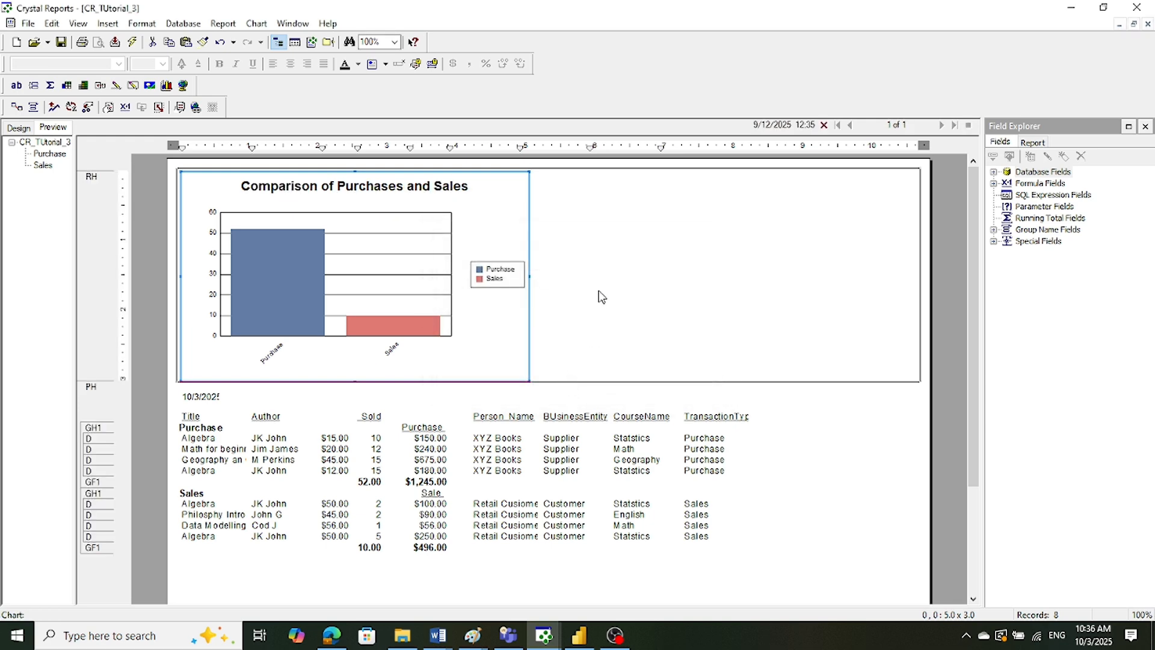
scroll(604, 297, "down", 3)
scroll(604, 296, "up", 3)
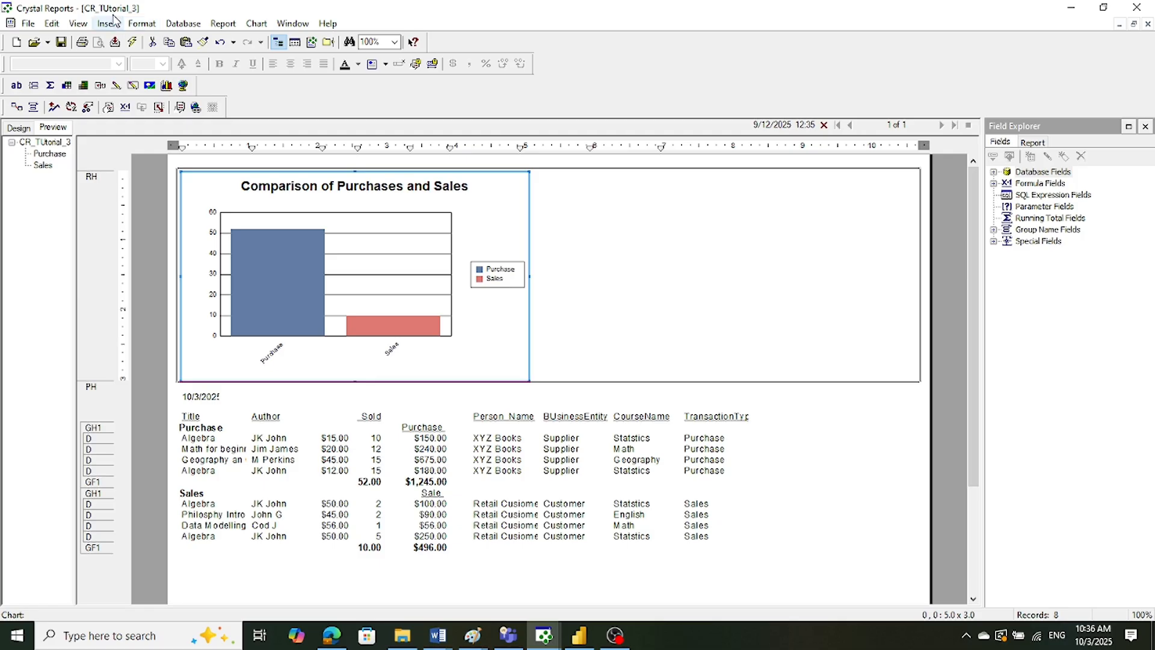
- Try to save the report as CR_TUtorial_3_4.rpt in the Pblog folder, replacing the existing file
left_click(28, 24)
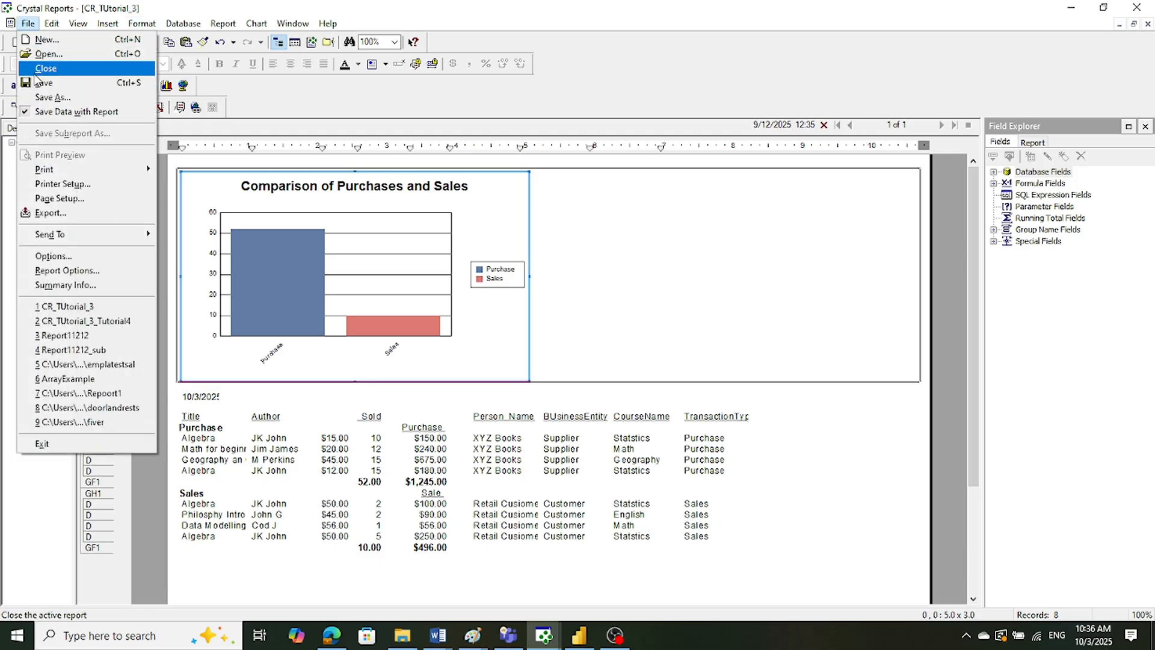
left_click(41, 93)
left_click(592, 431)
type("_4")
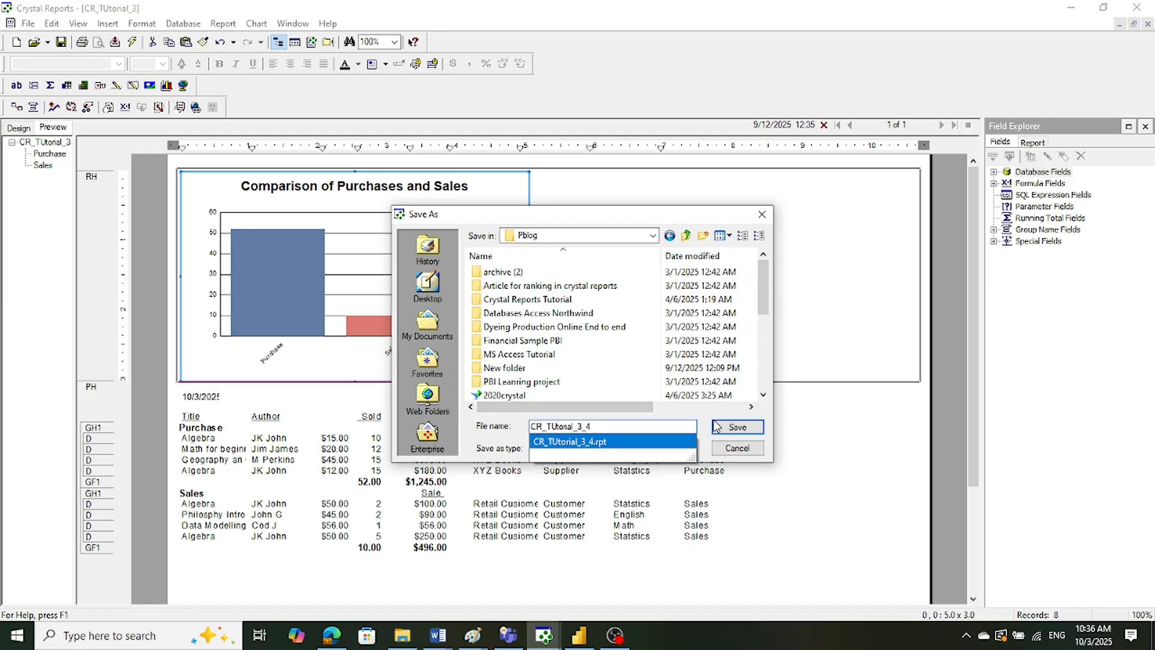
left_click(572, 442)
left_click(731, 431)
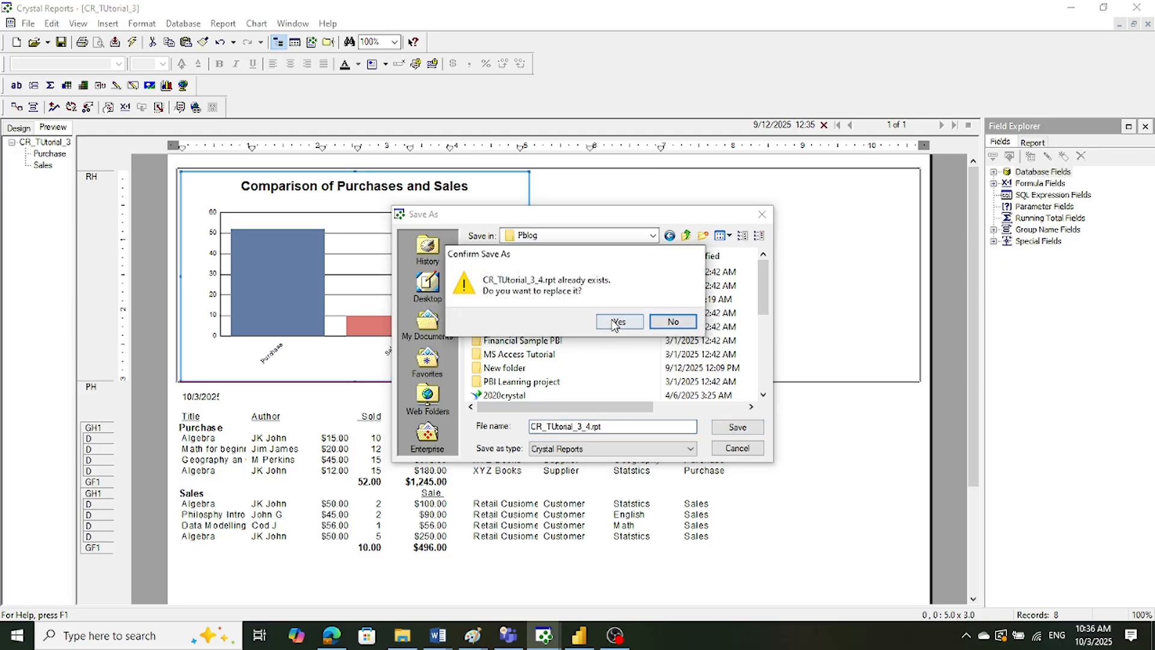
left_click(619, 322)
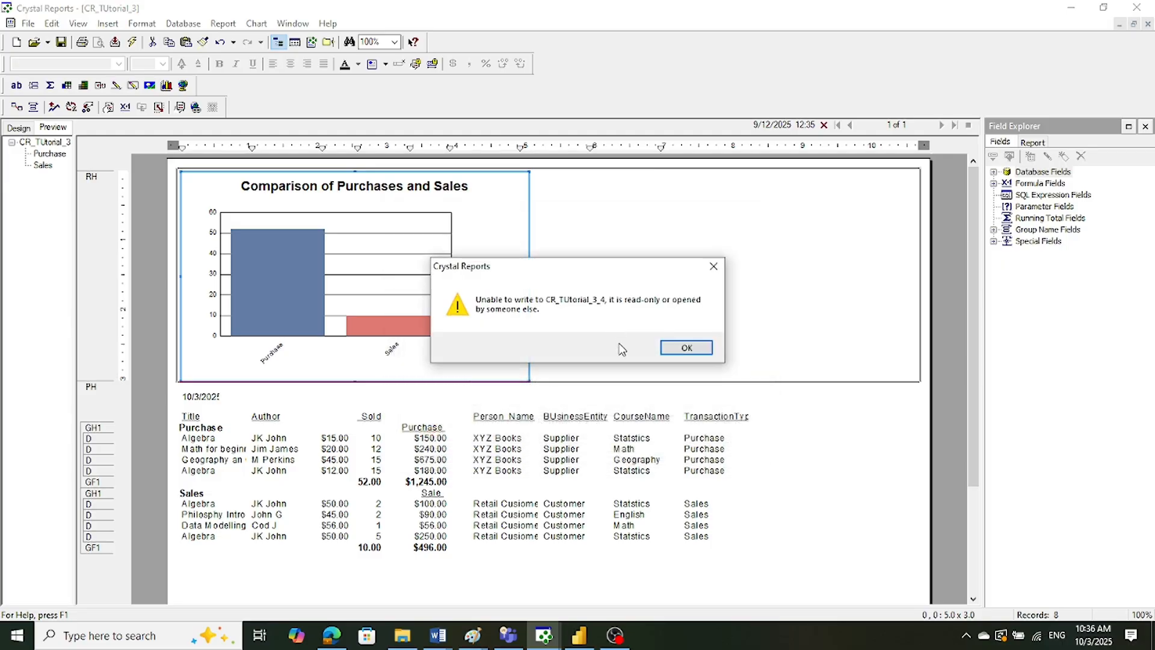
left_click(685, 348)
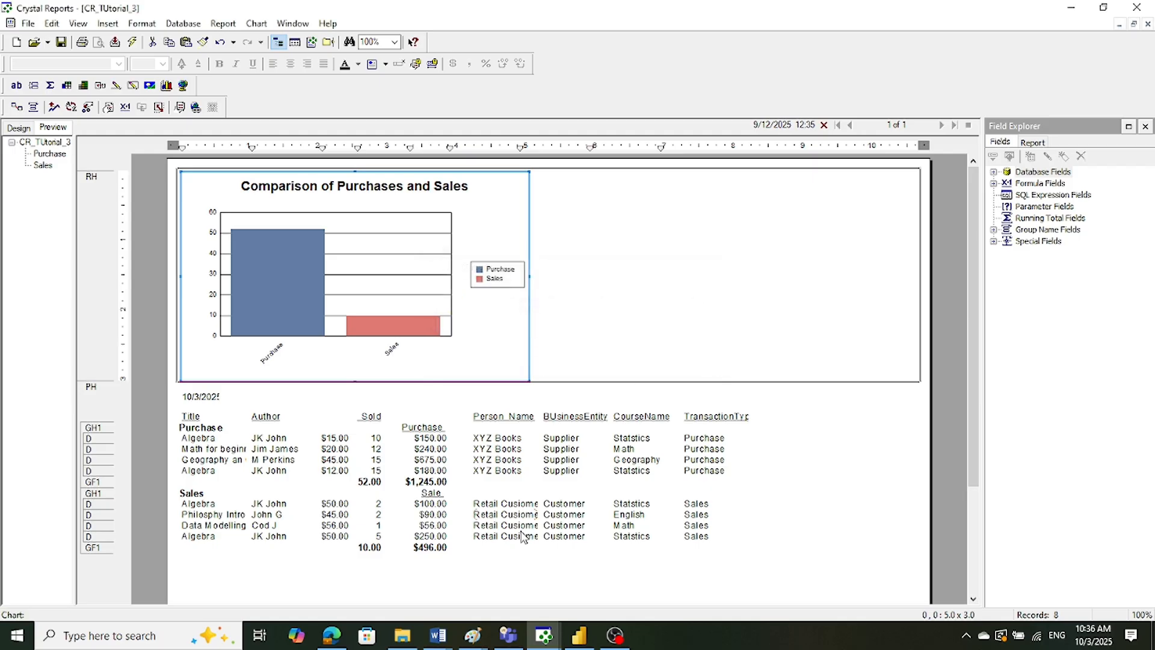
- Check the other open report window, CR_TUtorial_3_4, against the CR_TUtorial_3 window
mouse_move(543, 639)
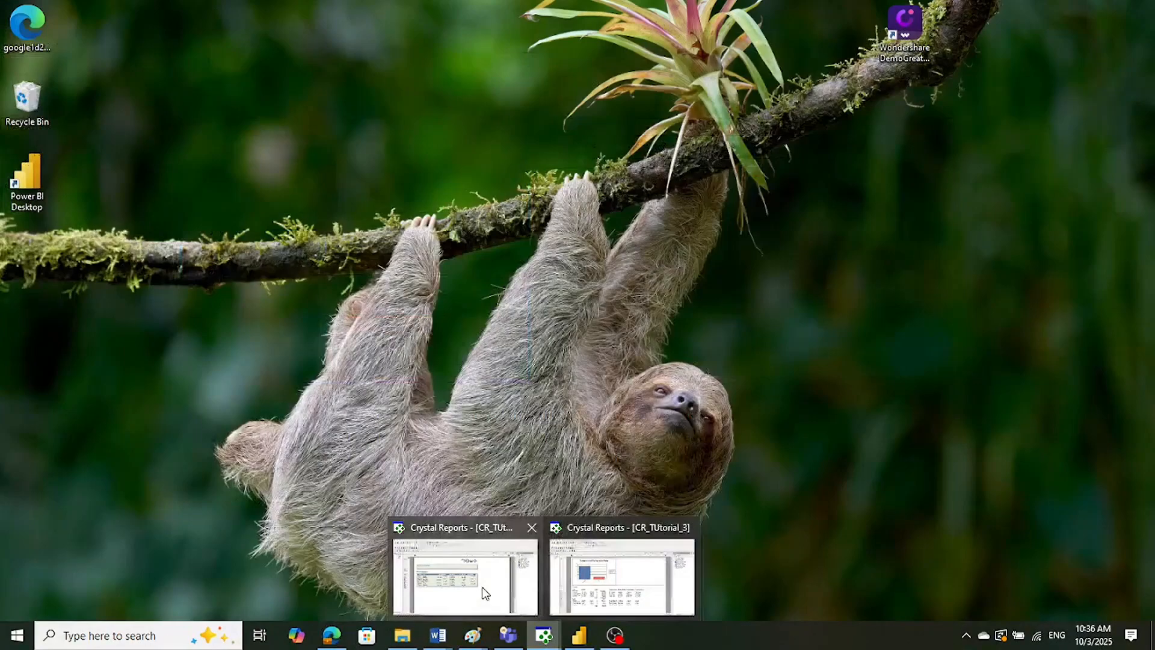
left_click(485, 594)
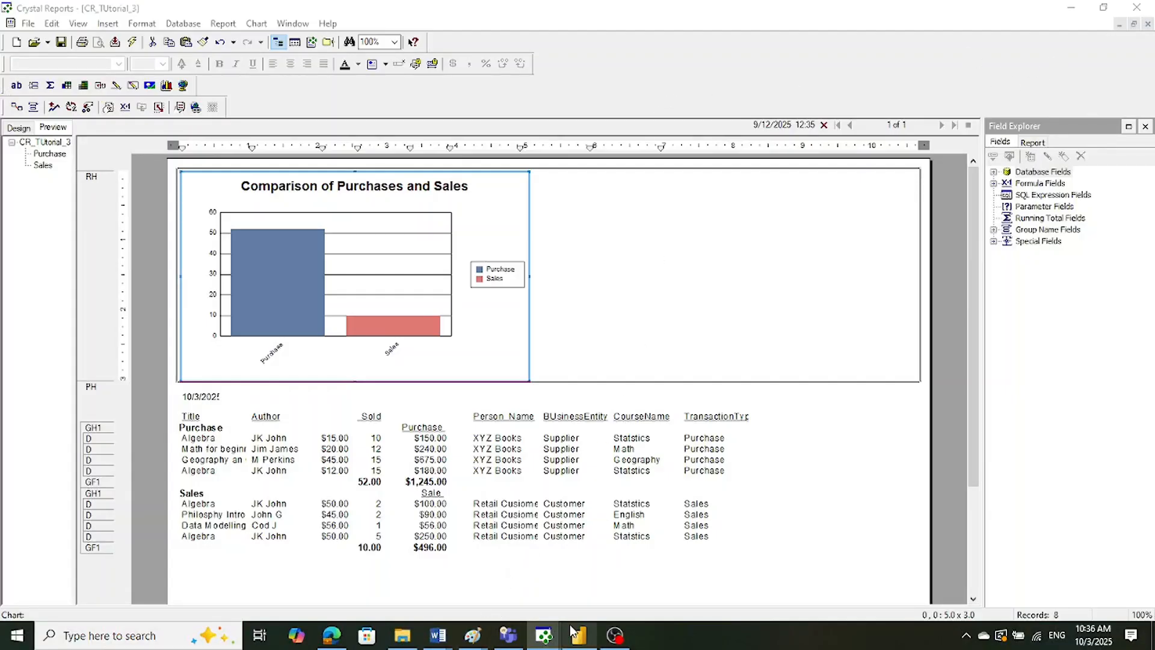
mouse_move(551, 637)
left_click(592, 609)
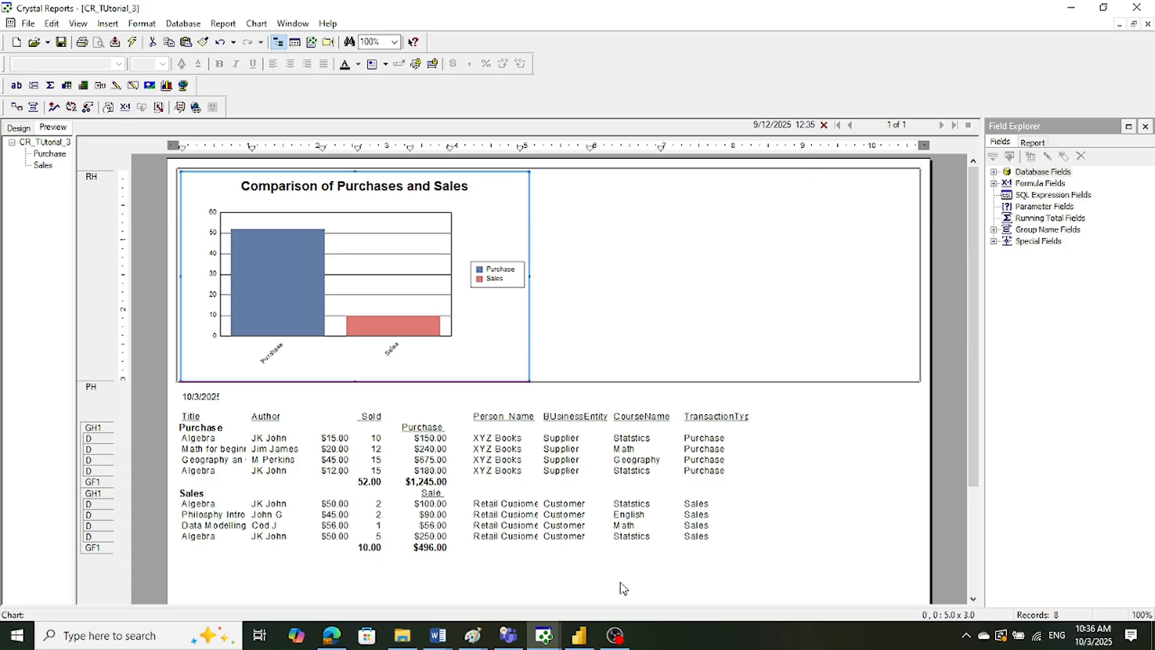
mouse_move(542, 637)
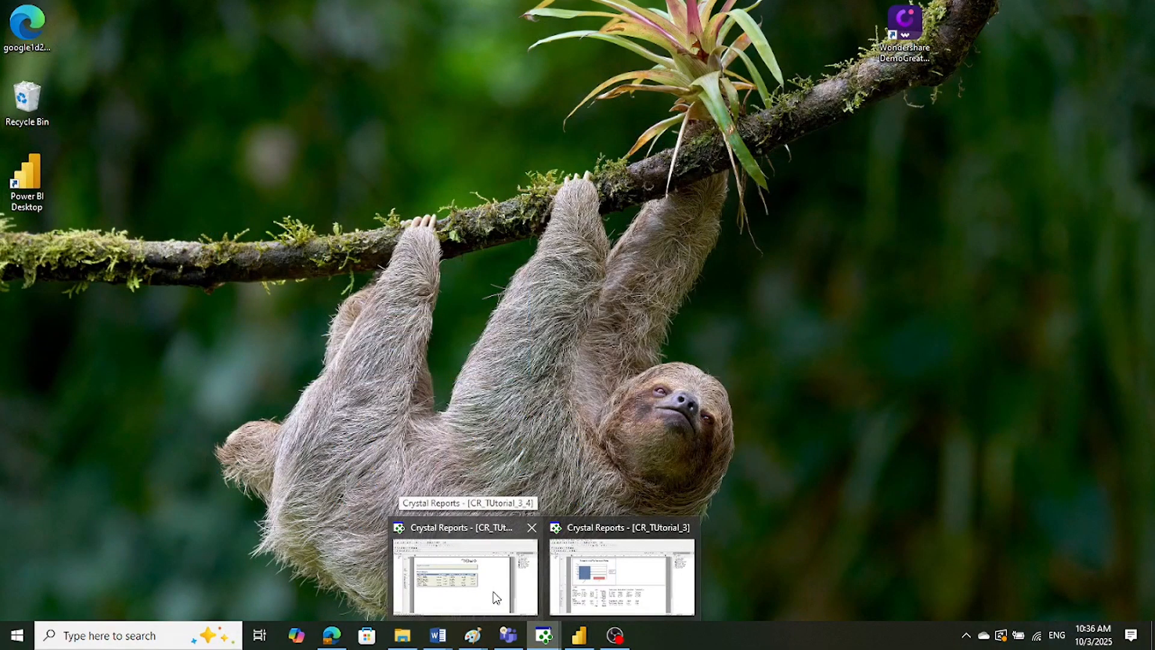
left_click(496, 597)
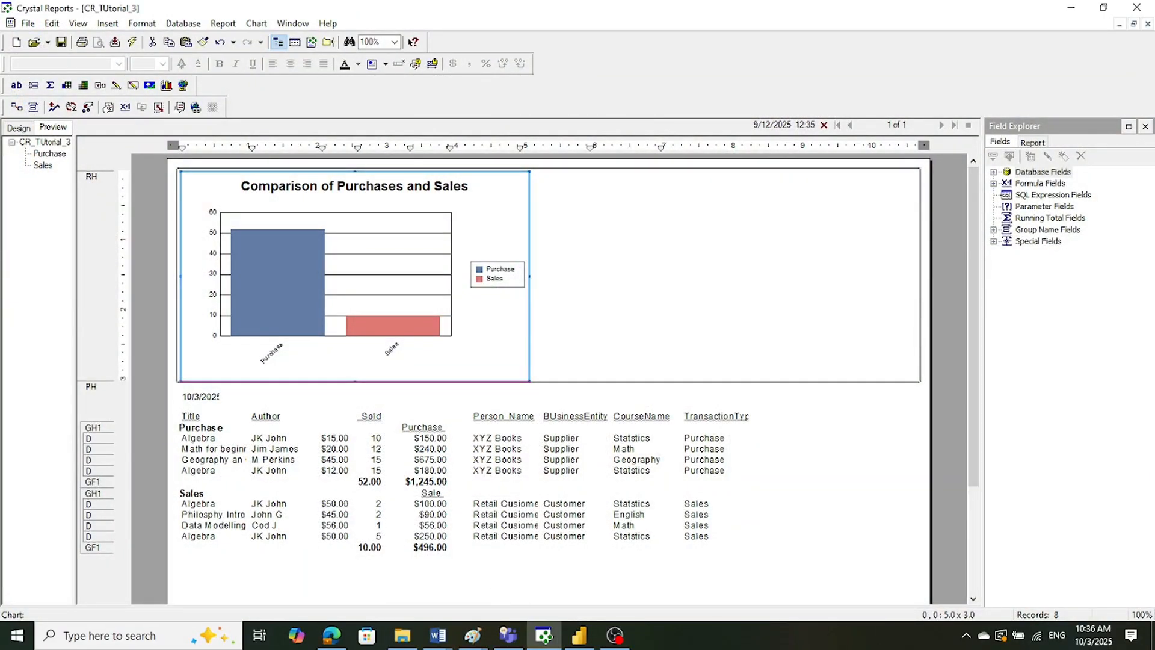
- Save the charted report as CR_TUtorial_4 in the Pblog folder
left_click(27, 24)
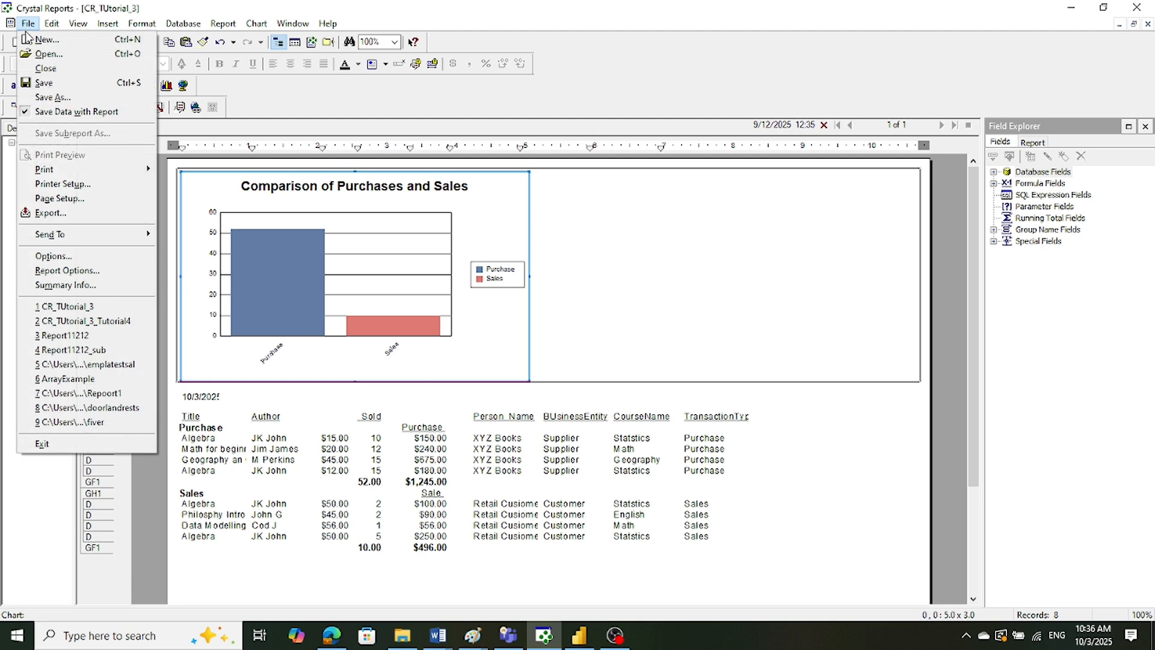
left_click(34, 99)
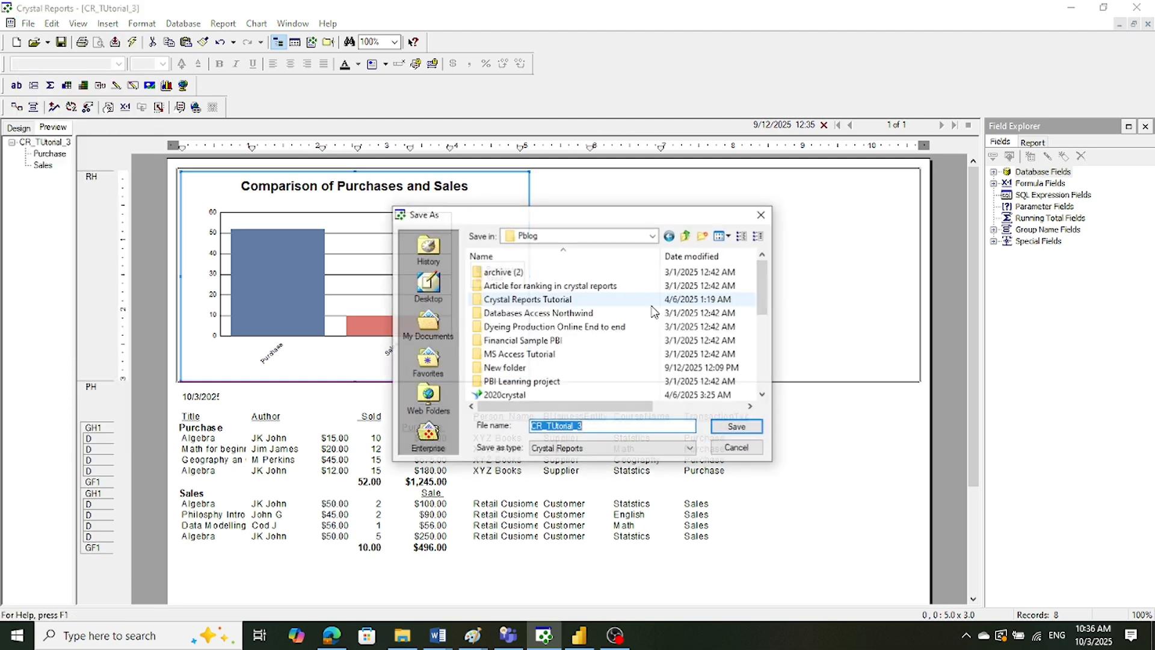
left_click(601, 428)
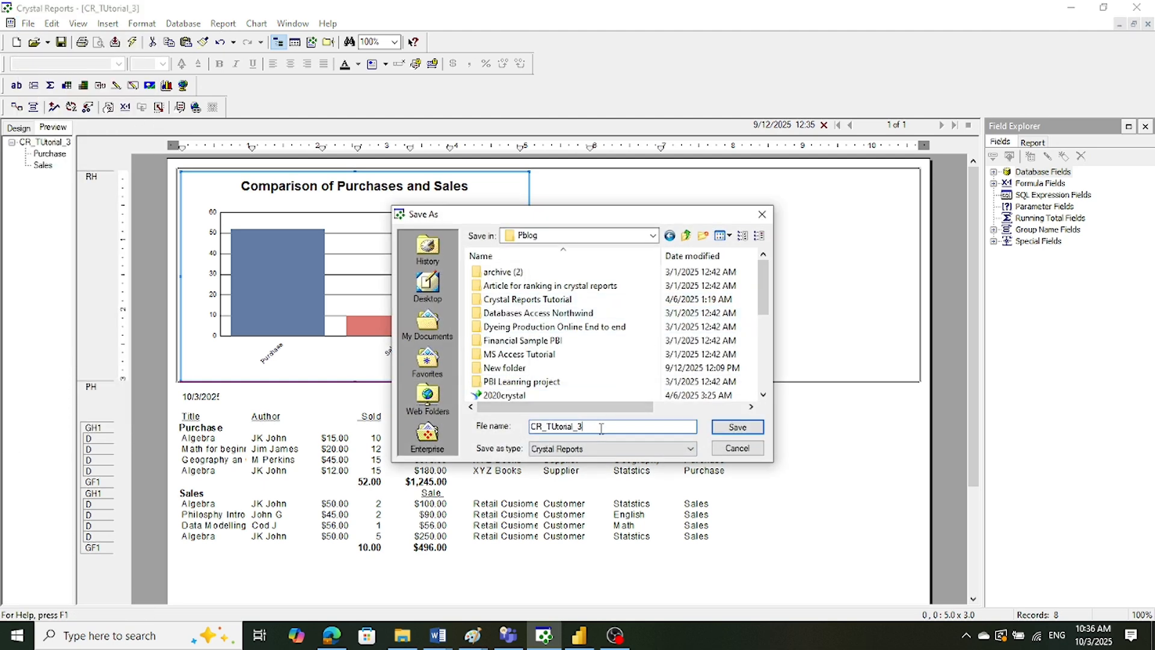
key("BackSpace")
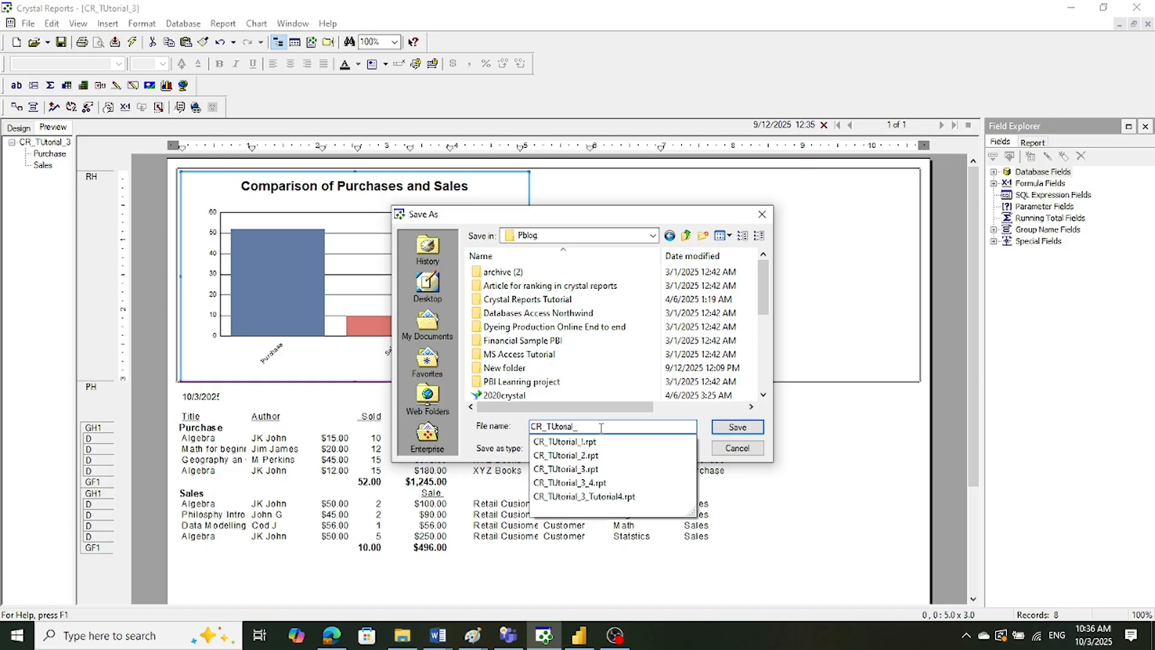
type("4")
left_click(725, 424)
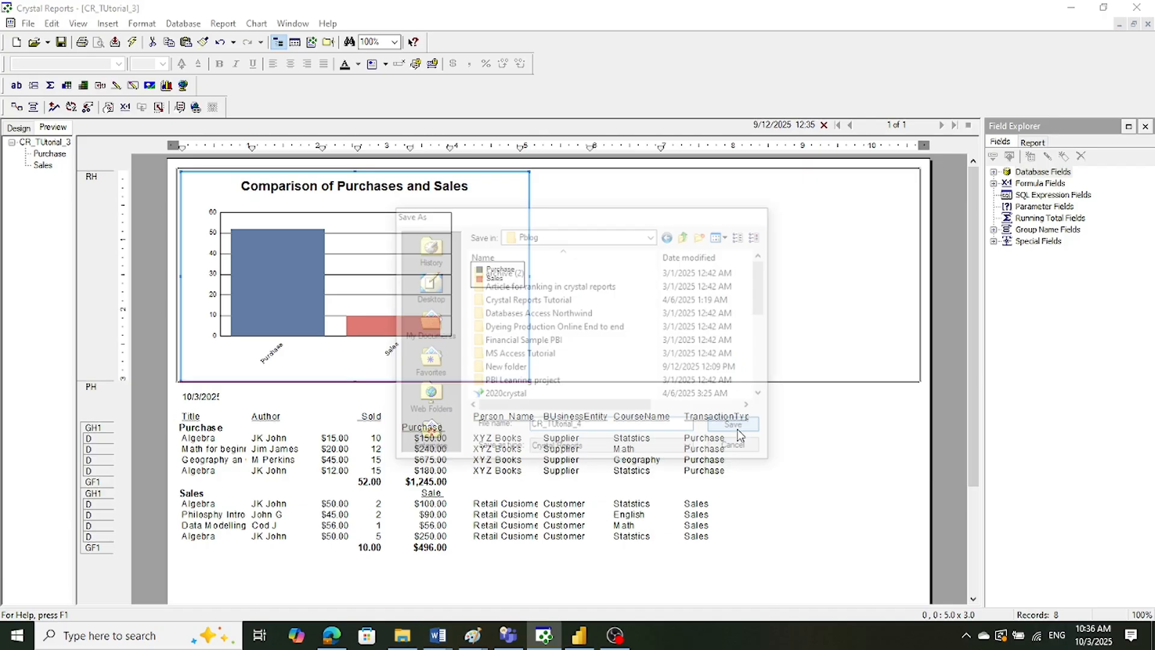
scroll(737, 433, "down", 2)
scroll(737, 433, "up", 2)
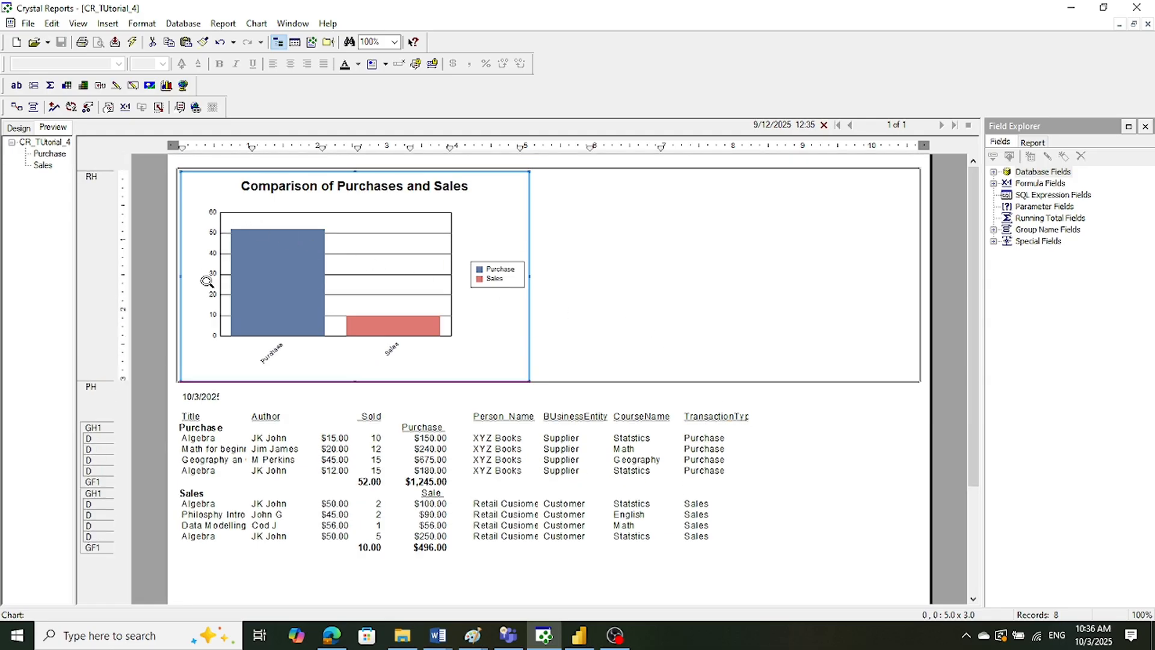
- Filter the report to records whose Books.Title is equal to Algebra, and refresh the data
left_click(106, 24)
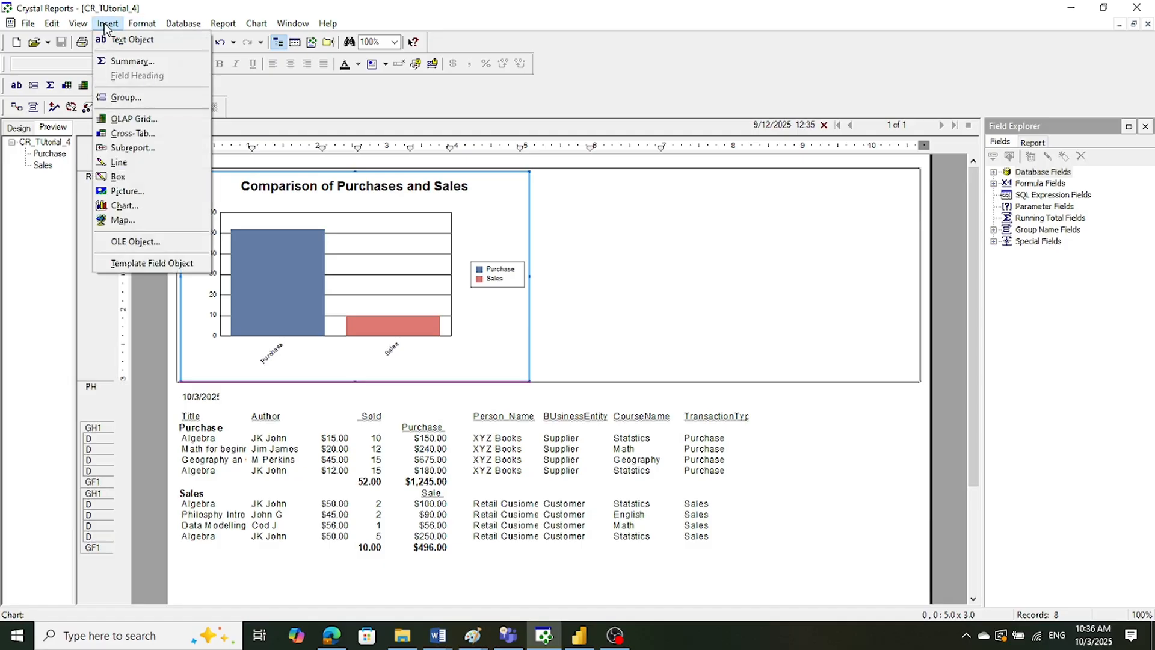
mouse_move(212, 27)
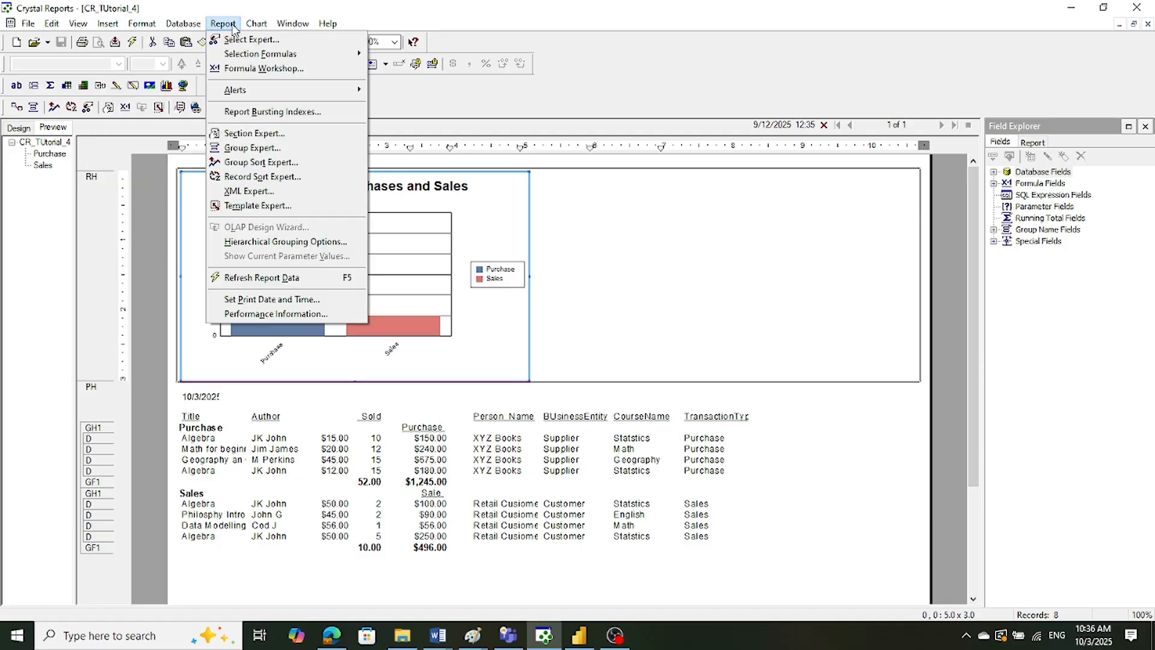
left_click(244, 39)
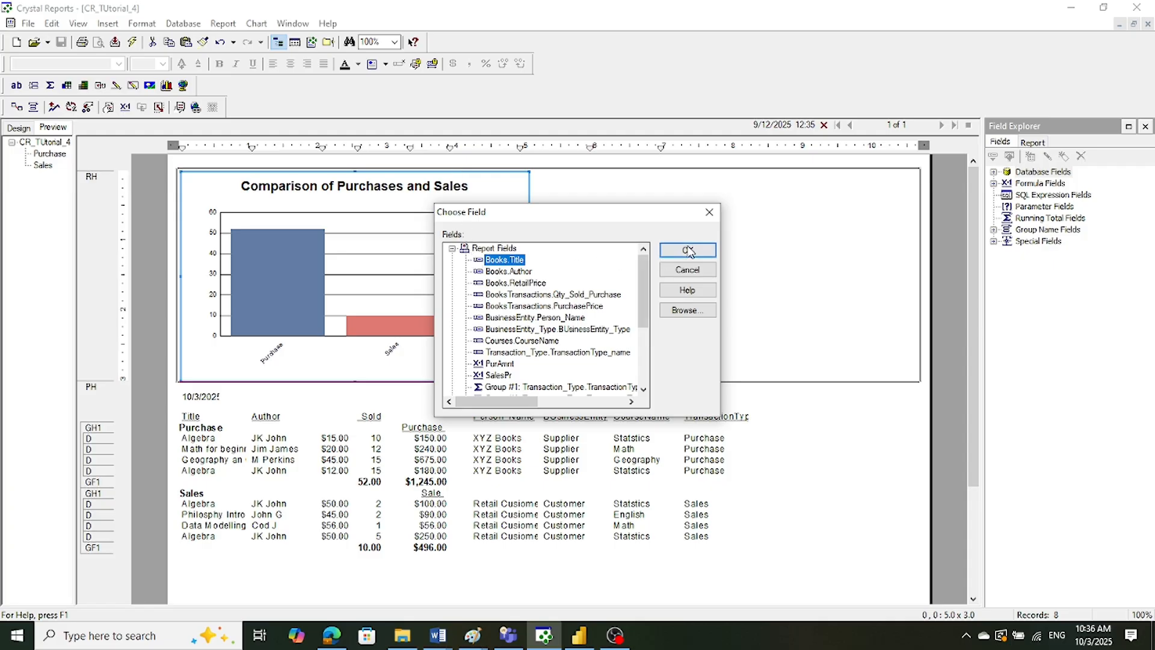
left_click(688, 250)
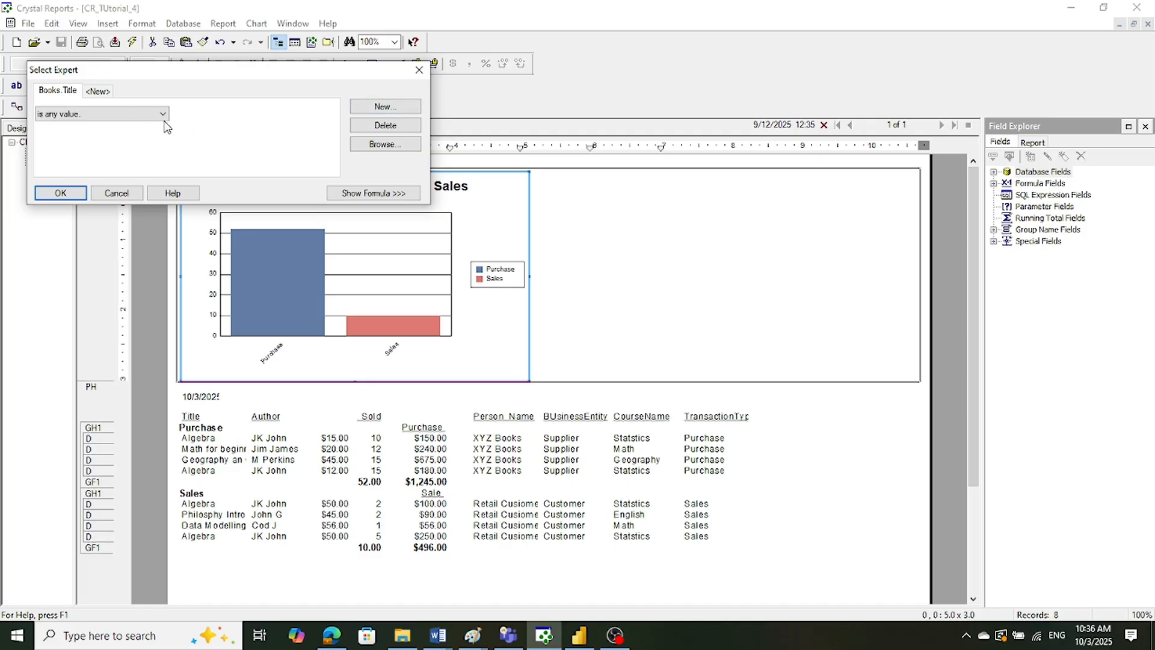
left_click(124, 114)
left_click(121, 137)
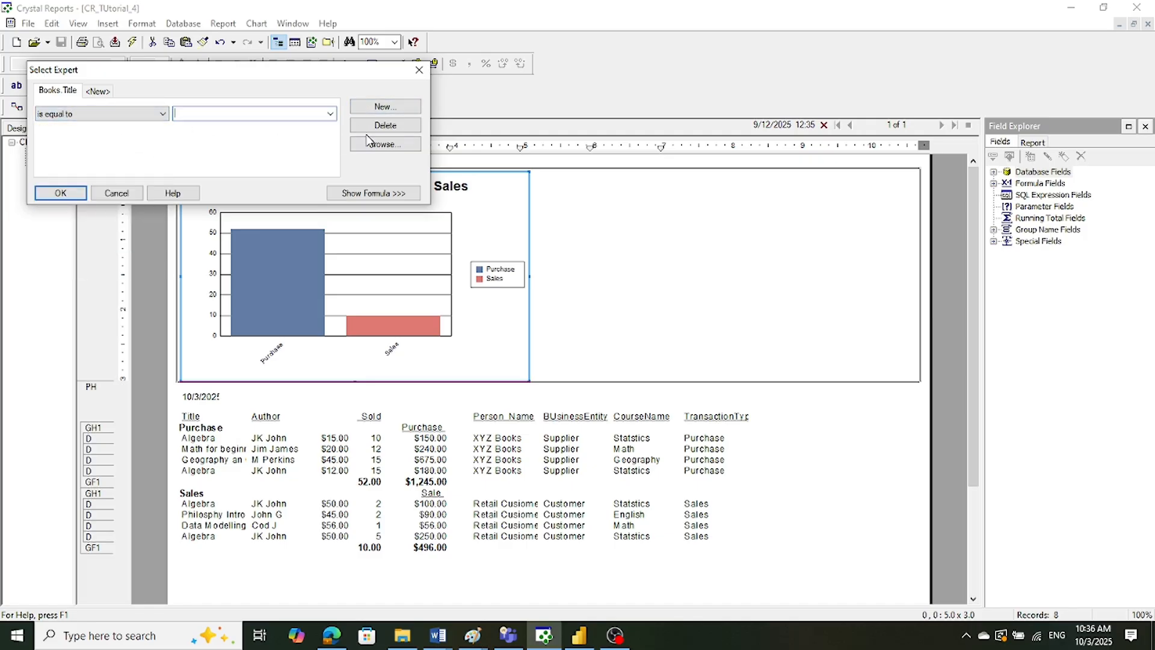
left_click(331, 113)
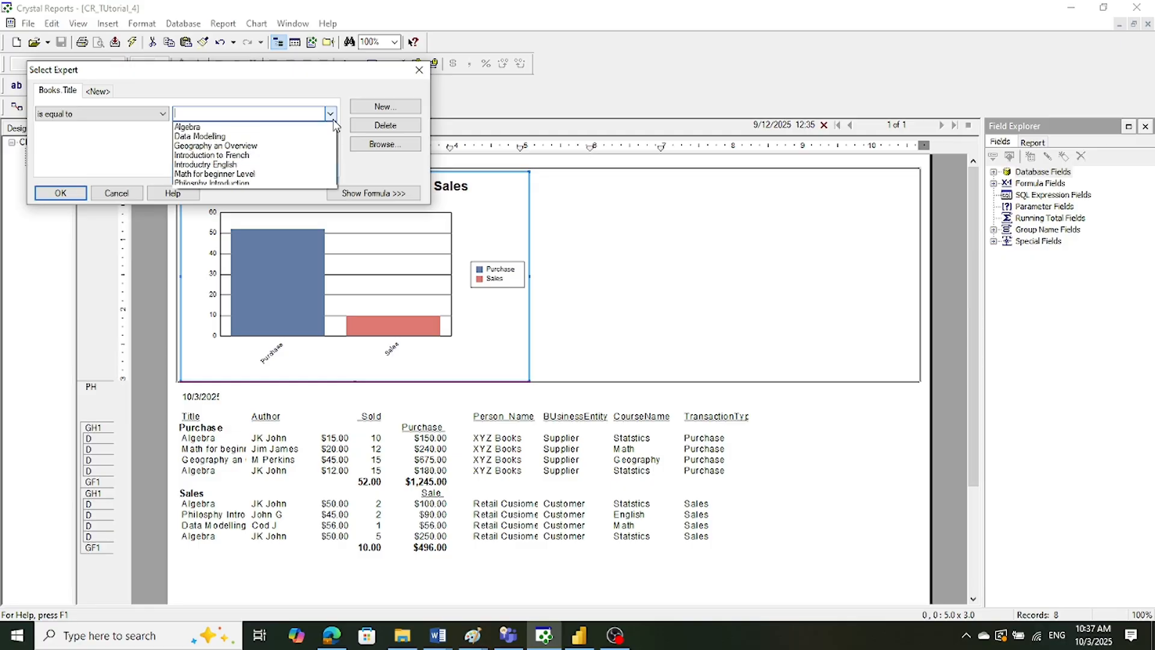
left_click(241, 122)
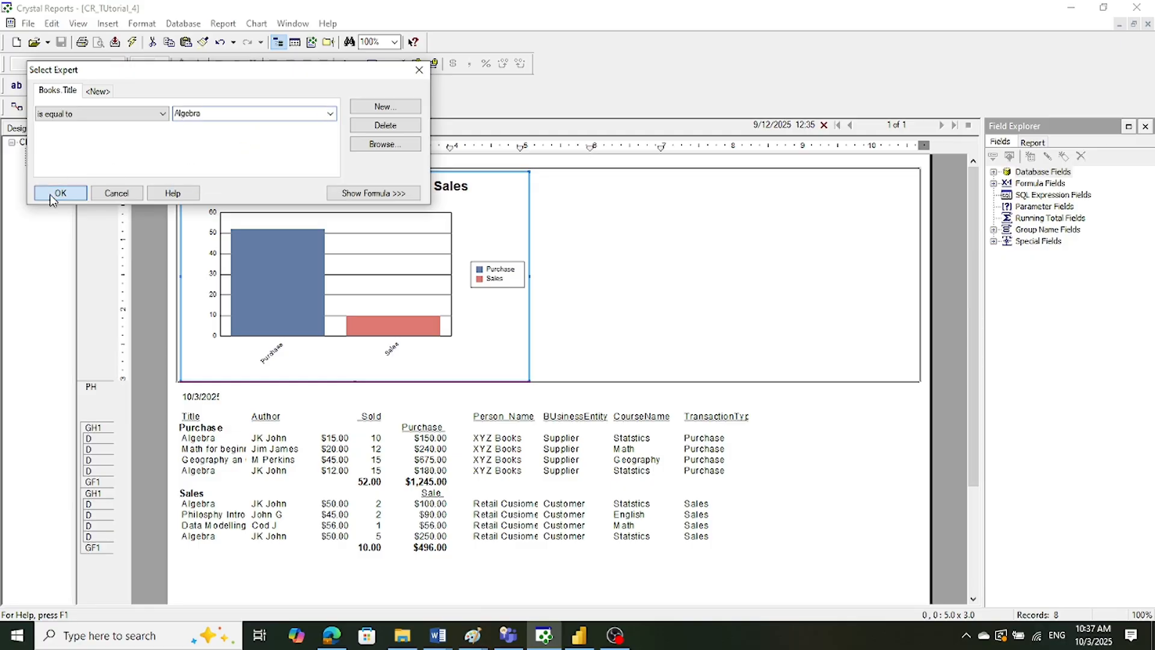
left_click(49, 194)
left_click(681, 333)
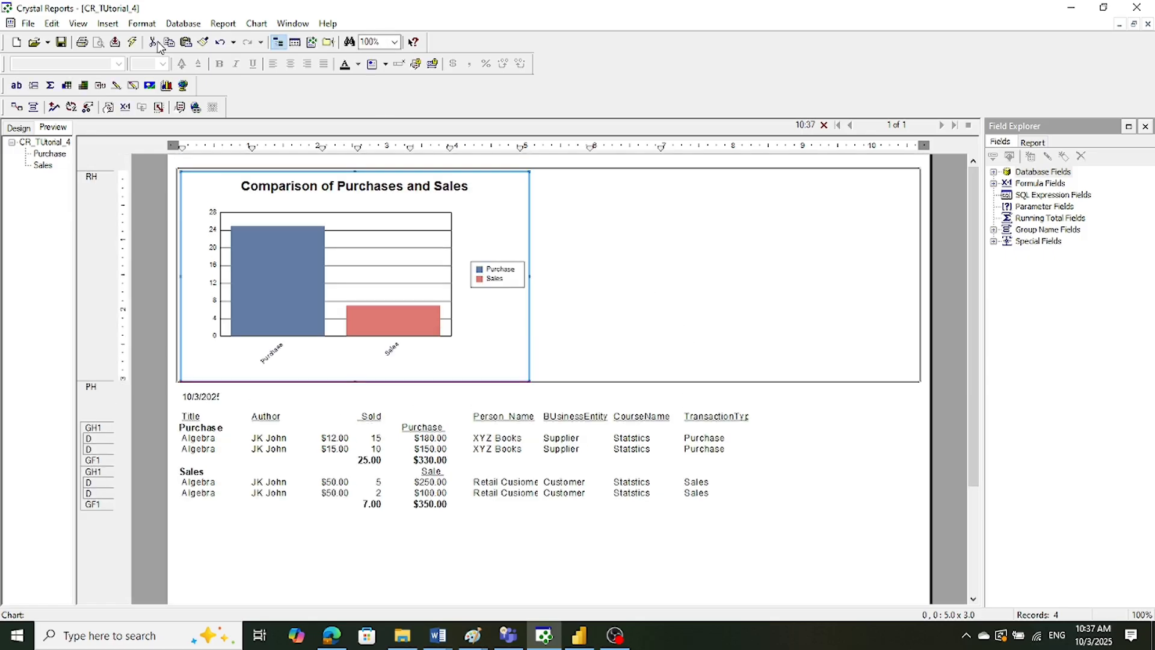
- Delete the Books.Title selection criterion and refresh the report data
left_click(223, 24)
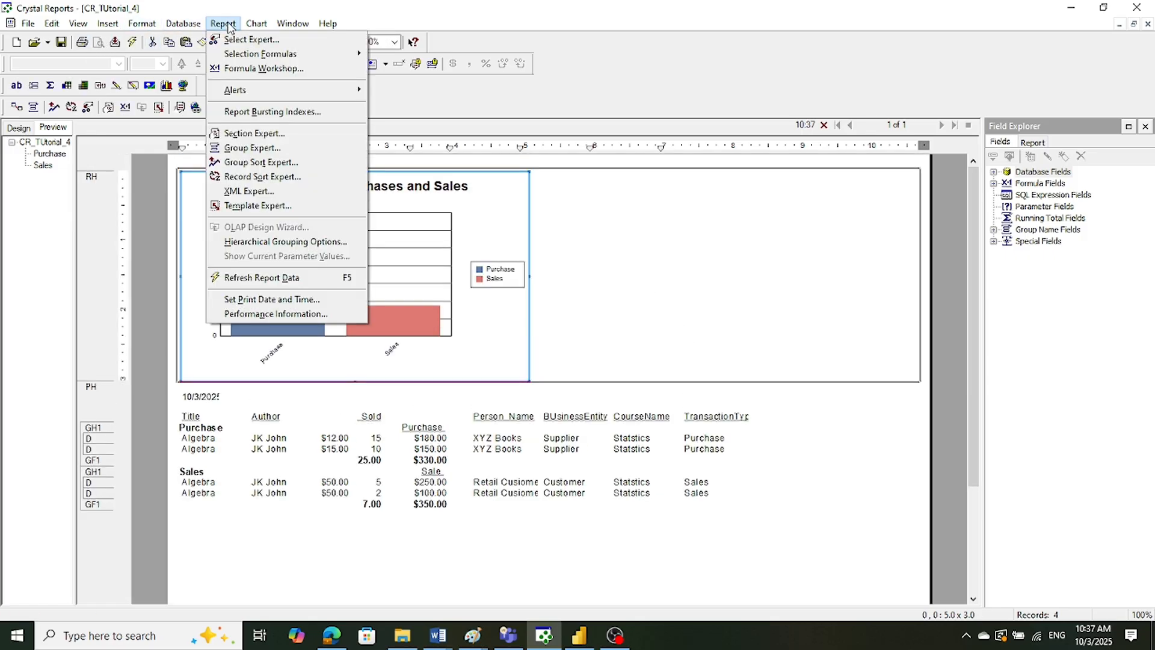
left_click(232, 38)
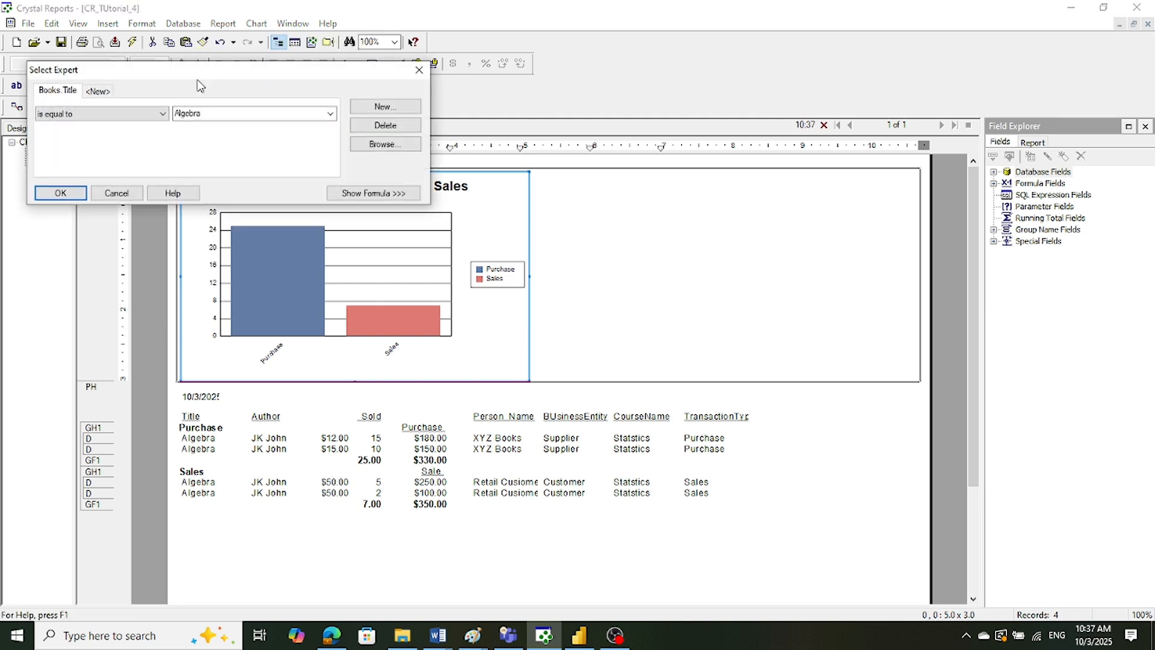
left_click(378, 127)
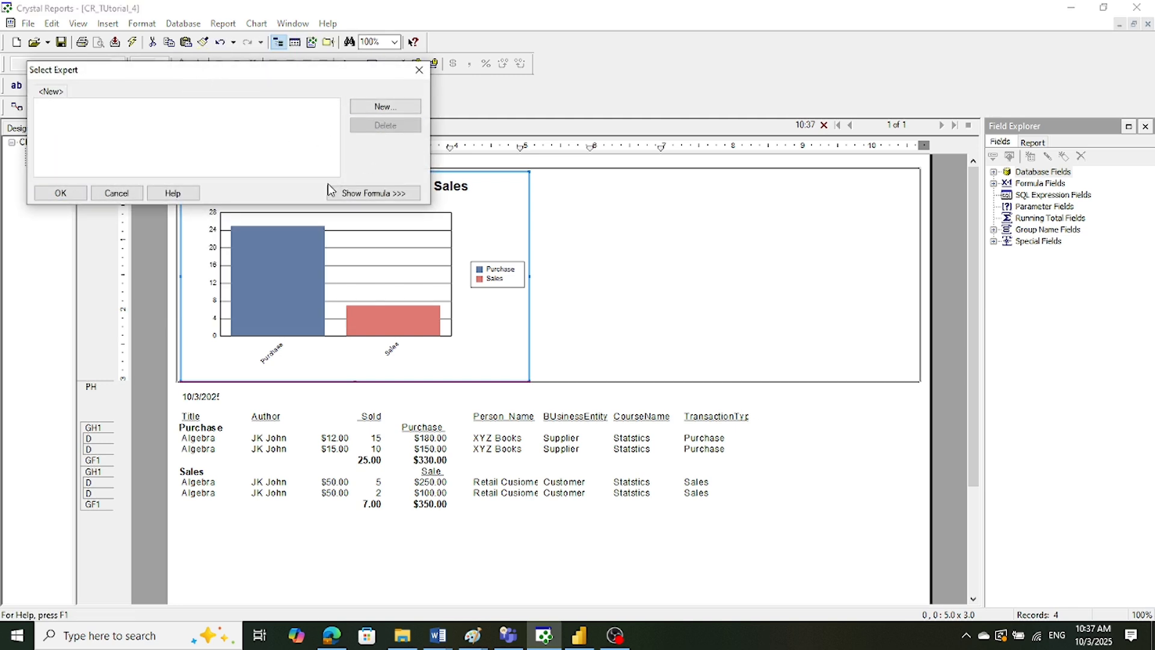
left_click(60, 195)
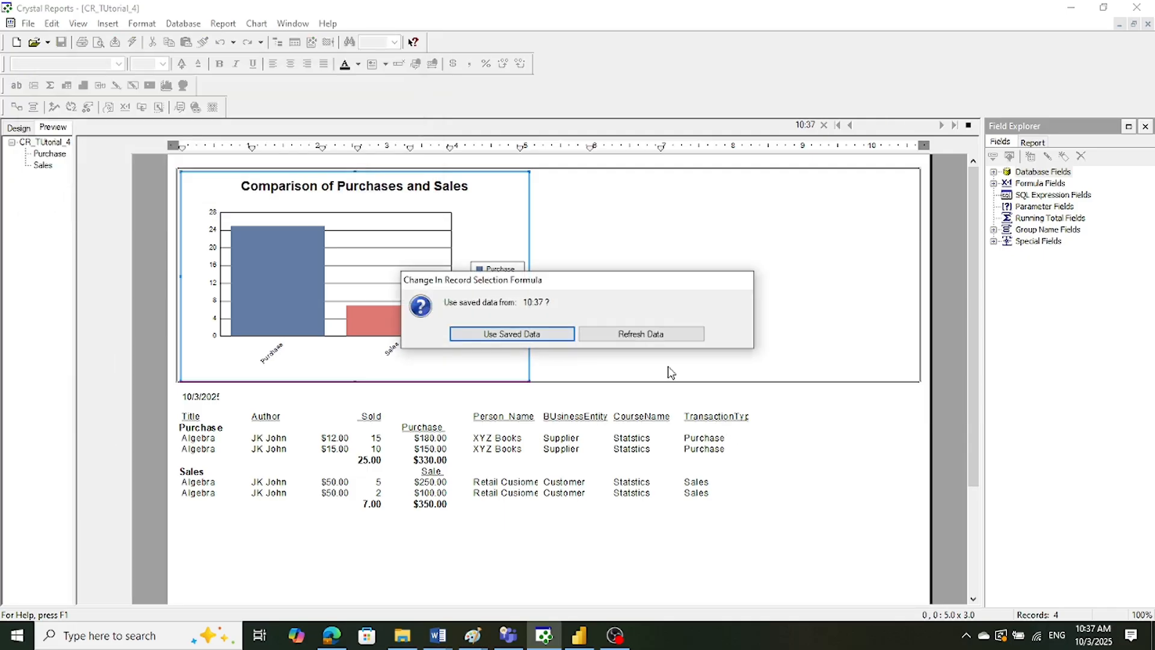
left_click(636, 335)
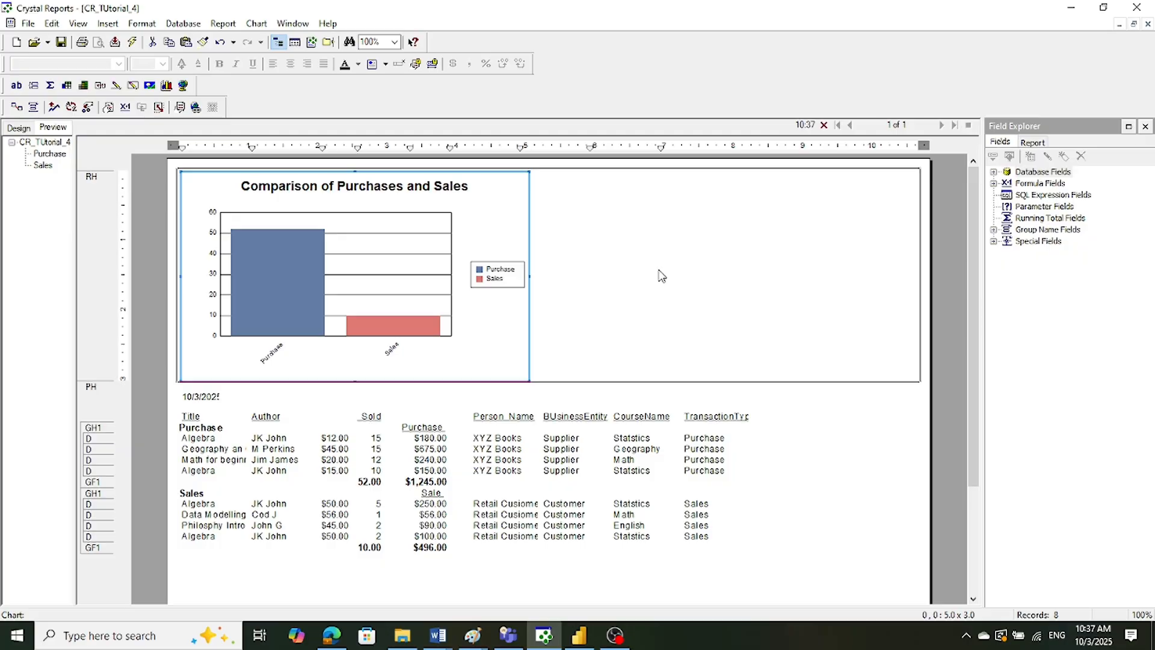
- Make all the column headings in the page header, from Title to the transaction type, bold
scroll(858, 484, "down", 2)
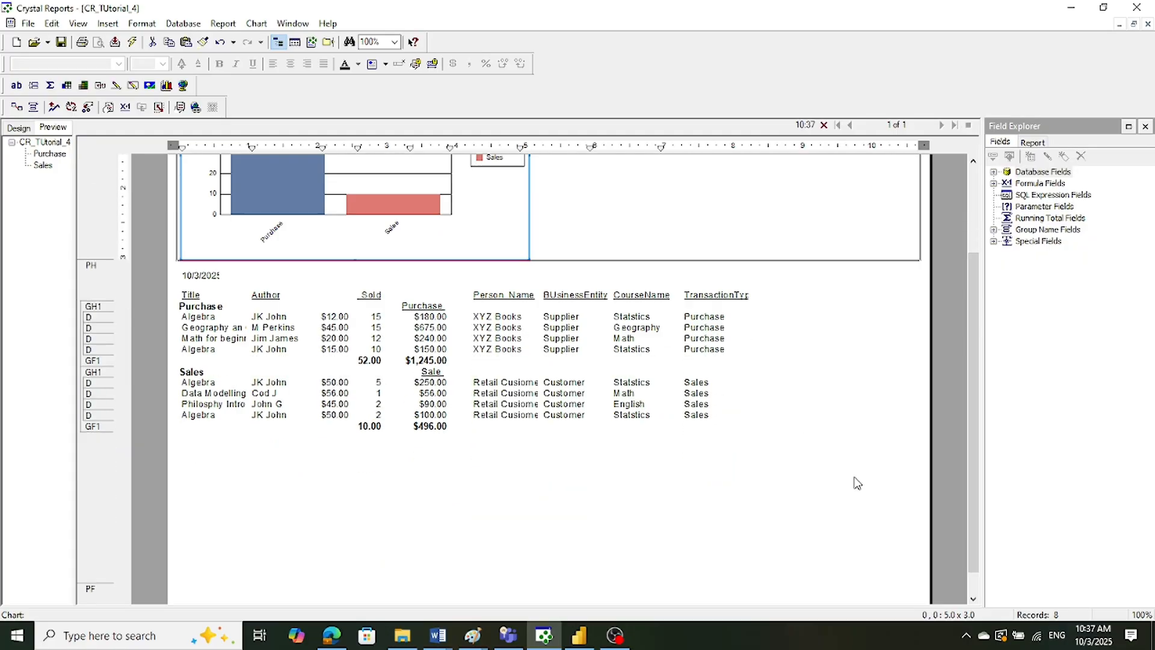
left_click(196, 308)
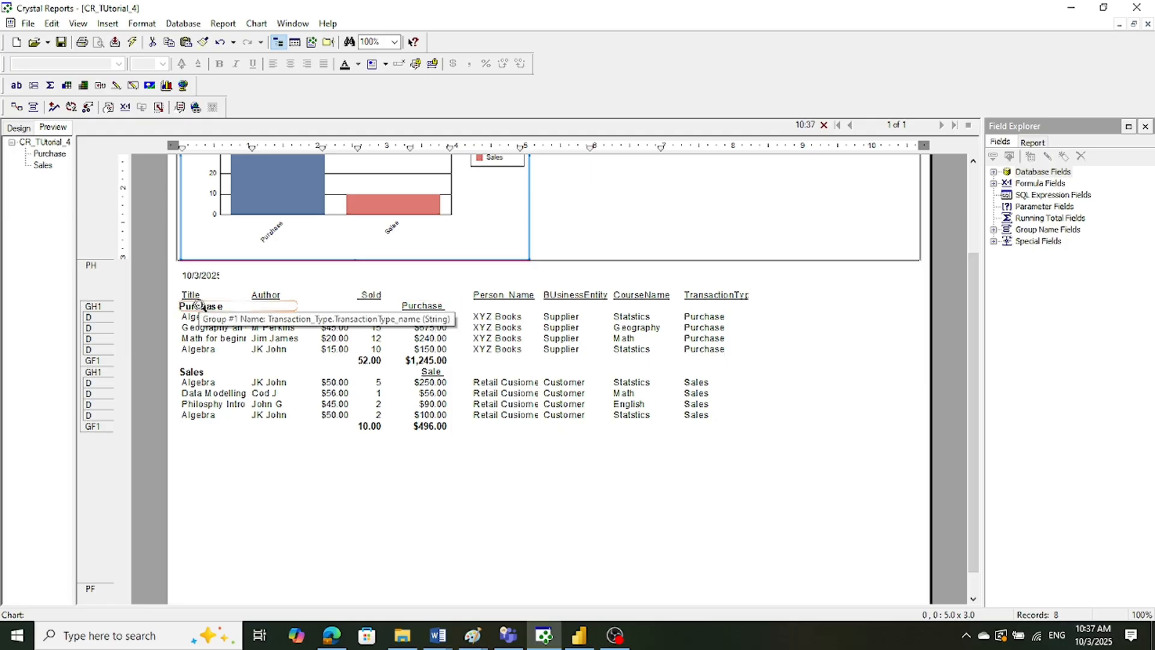
left_click(168, 300)
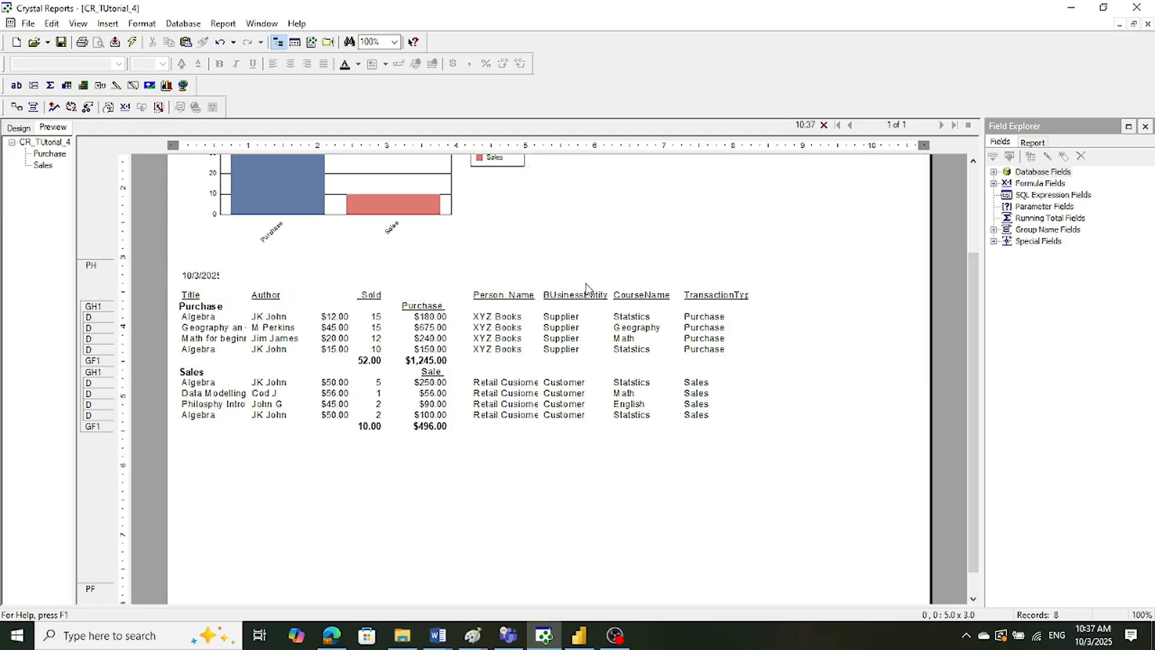
left_click_drag(798, 291, 152, 299)
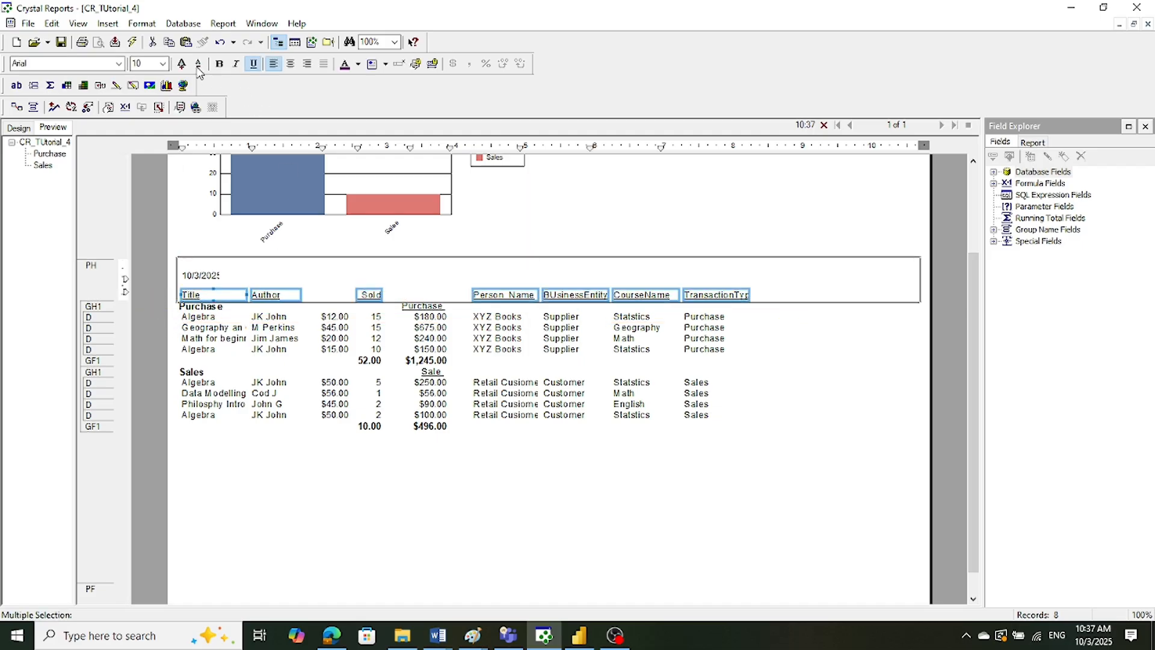
left_click(220, 64)
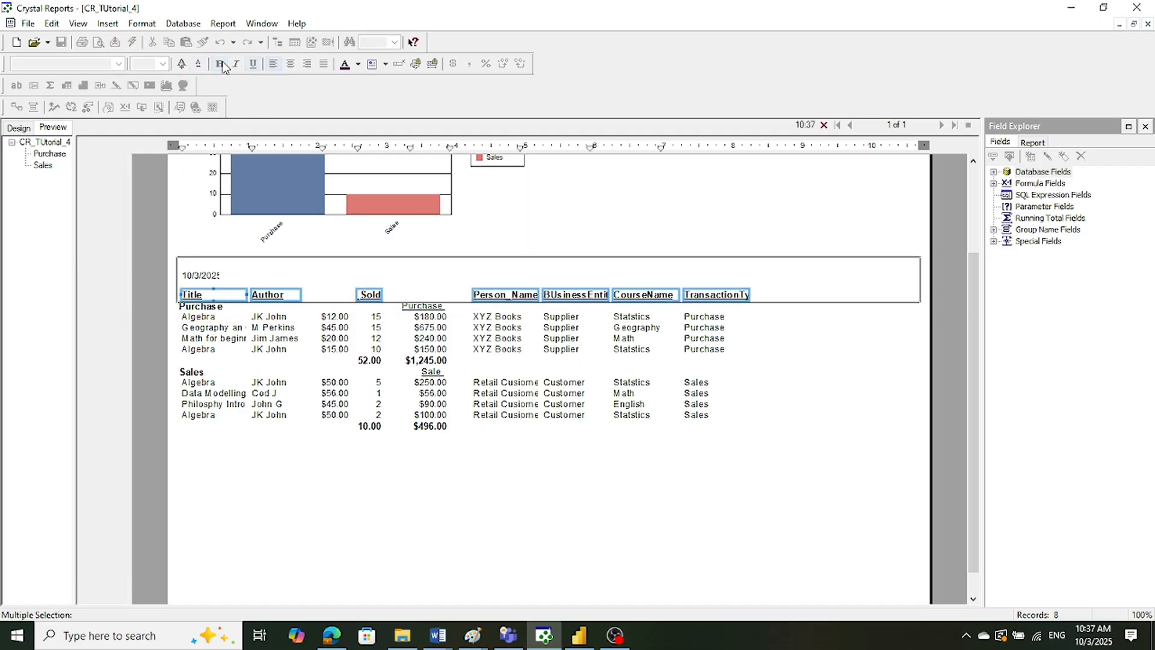
left_click(597, 518)
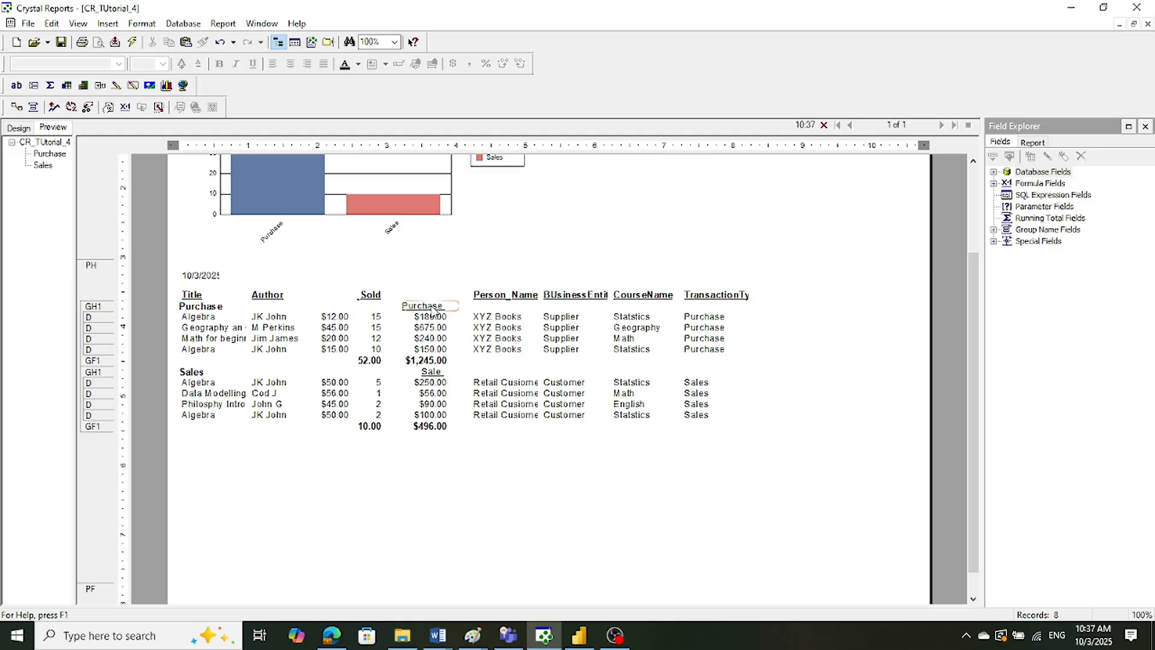
- Delete the Sold column heading and make the Sale heading of the Sales group bold
left_click(360, 295)
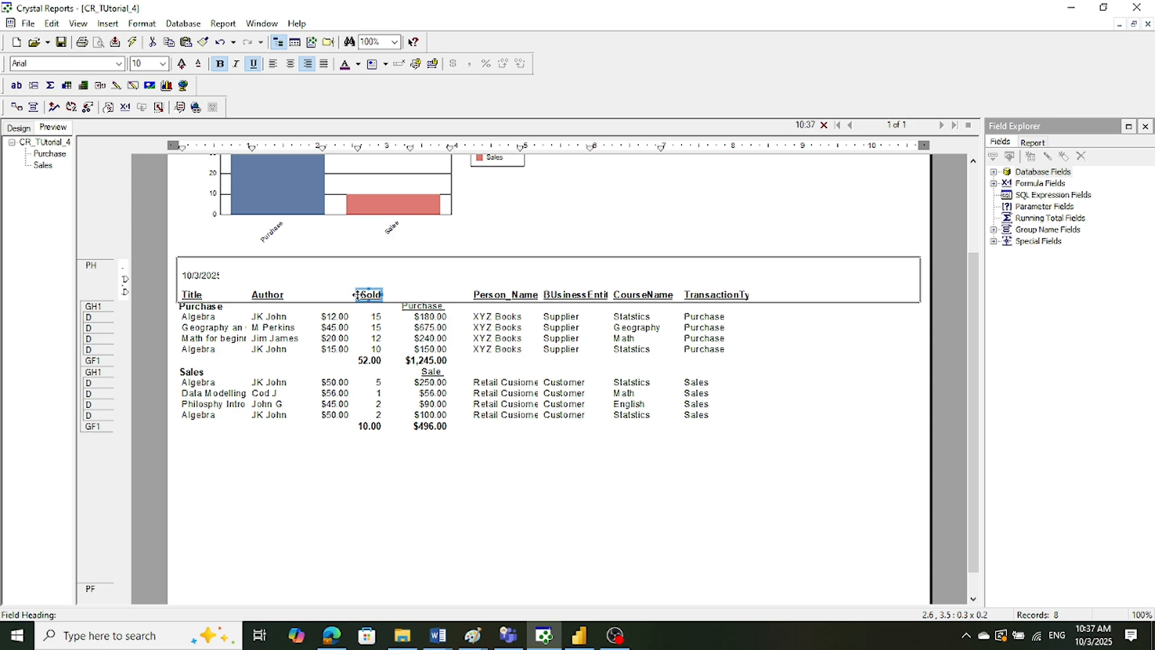
key("Delete")
left_click(417, 307)
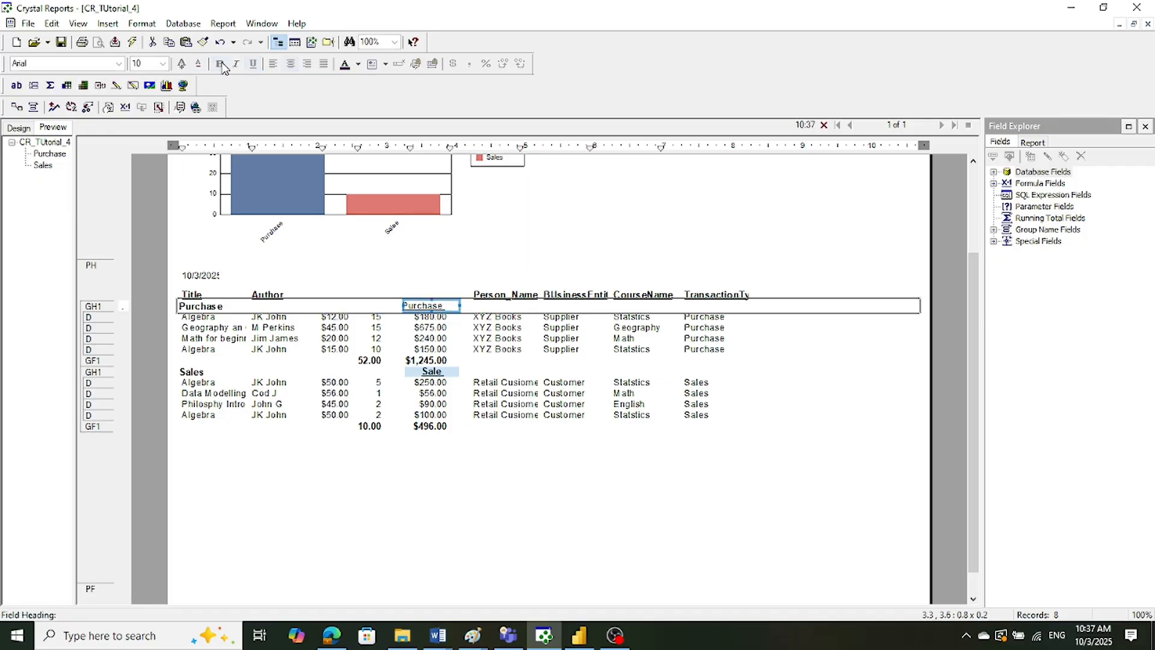
left_click(419, 495)
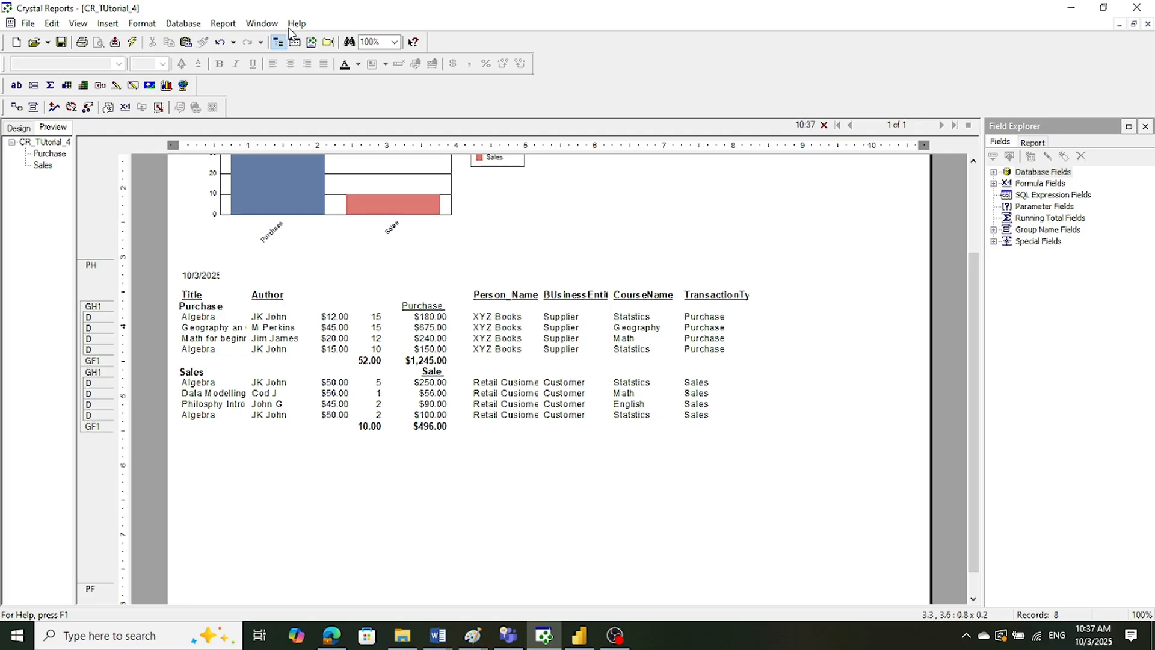
- Draw a horizontal line under the detail rows, running from the Title column to the transaction type column
left_click(108, 24)
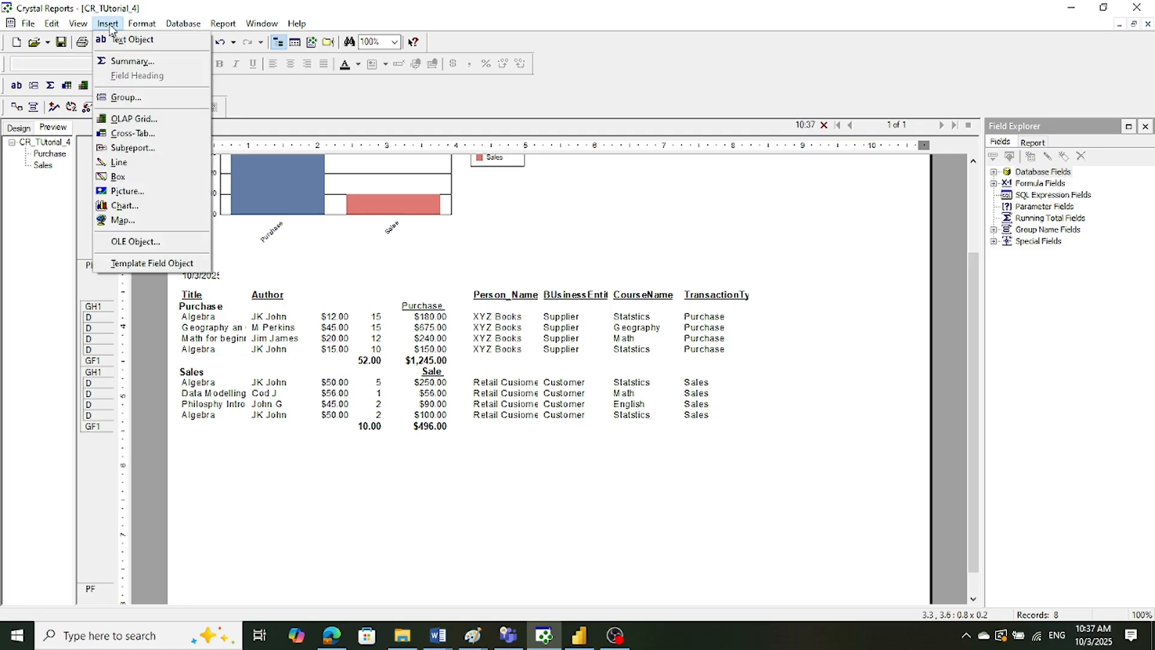
left_click(139, 162)
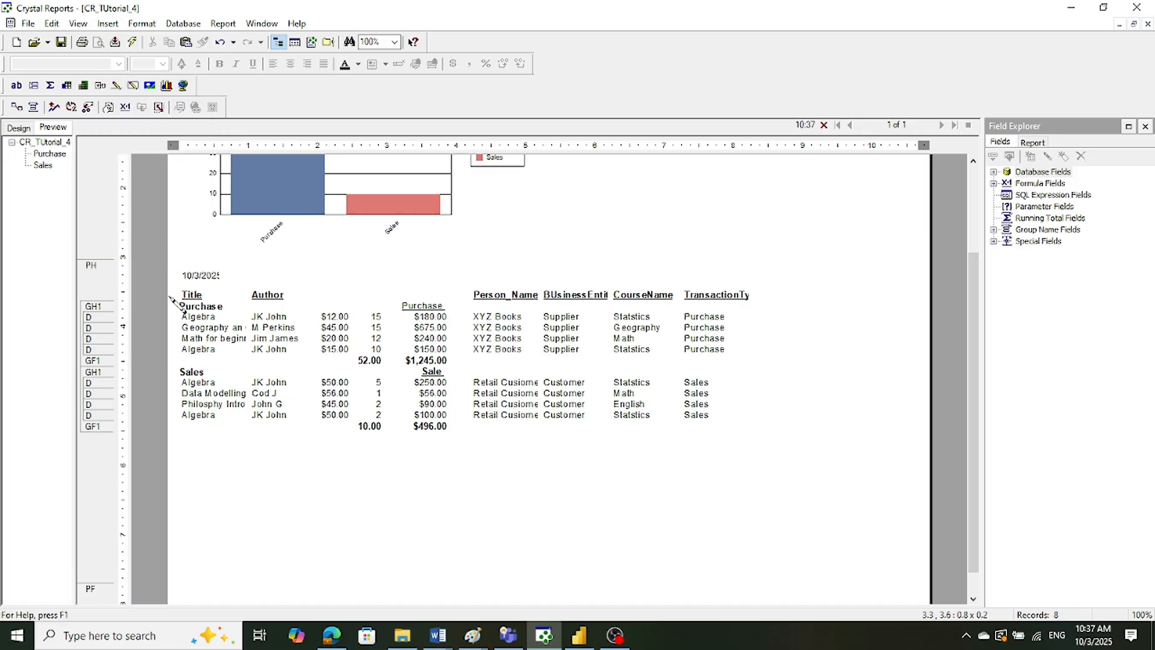
left_click_drag(174, 321, 742, 322)
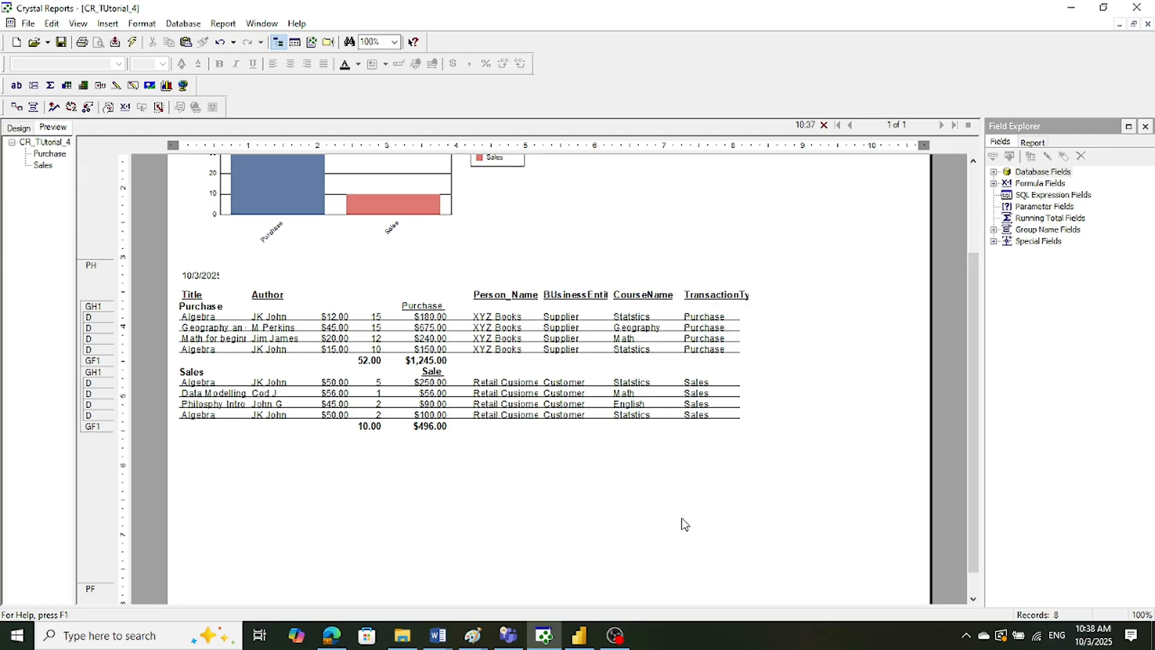
- Rename the Person_Name column heading to Party Name
scroll(676, 519, "up", 2)
scroll(676, 518, "down", 1)
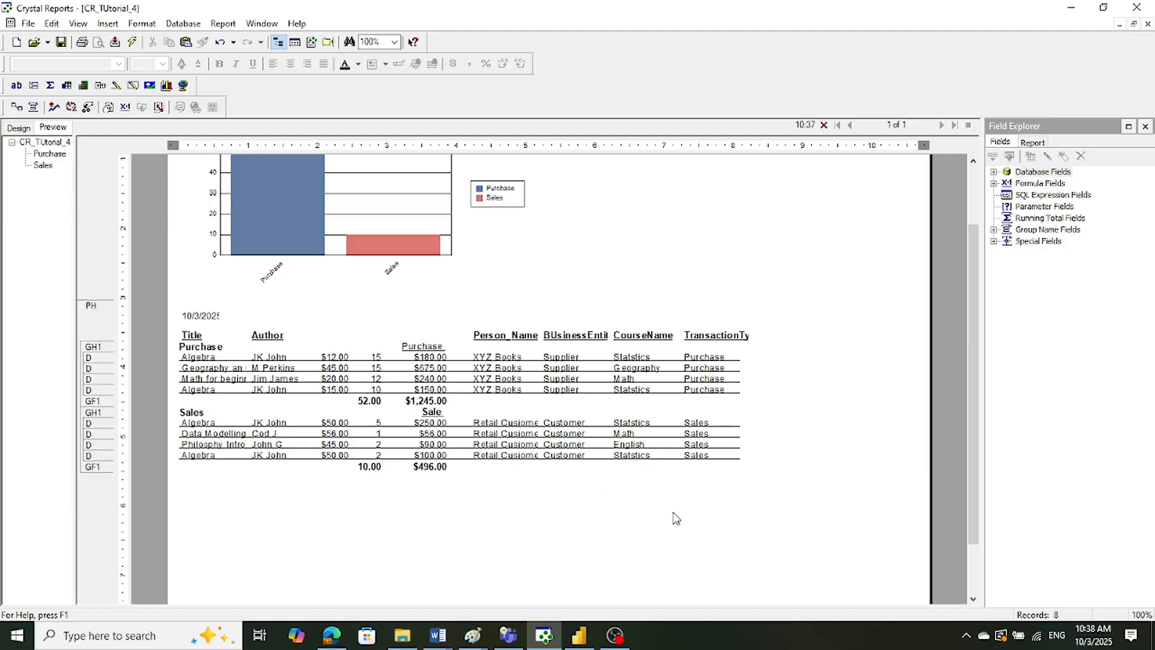
double_click(485, 334)
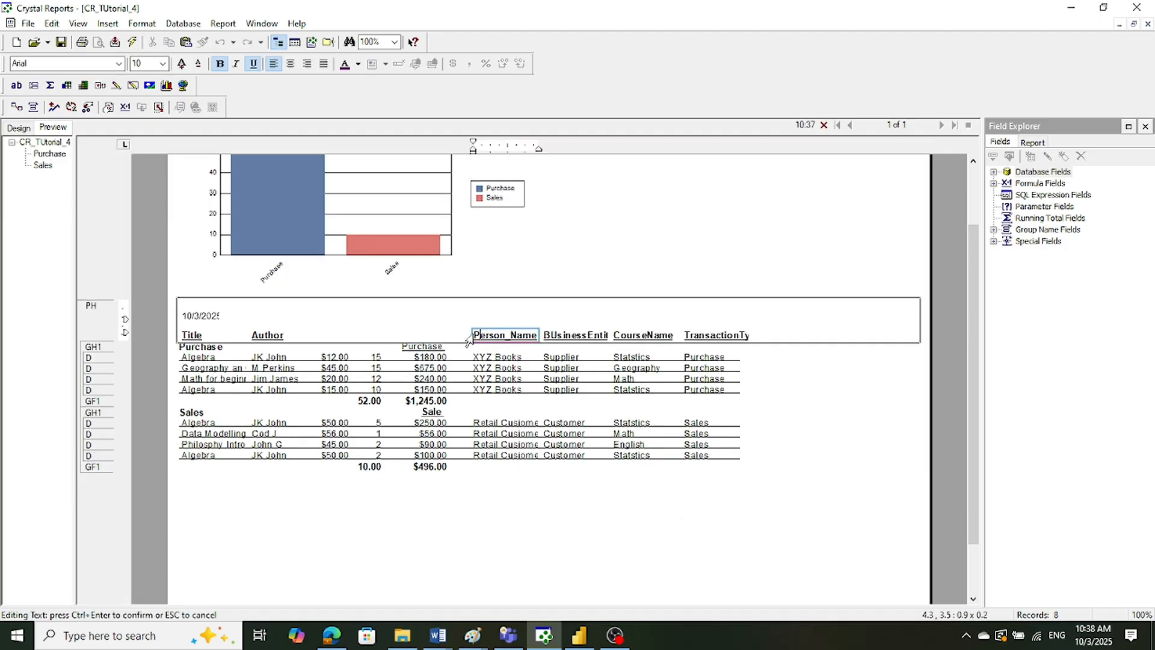
left_click_drag(475, 335, 539, 335)
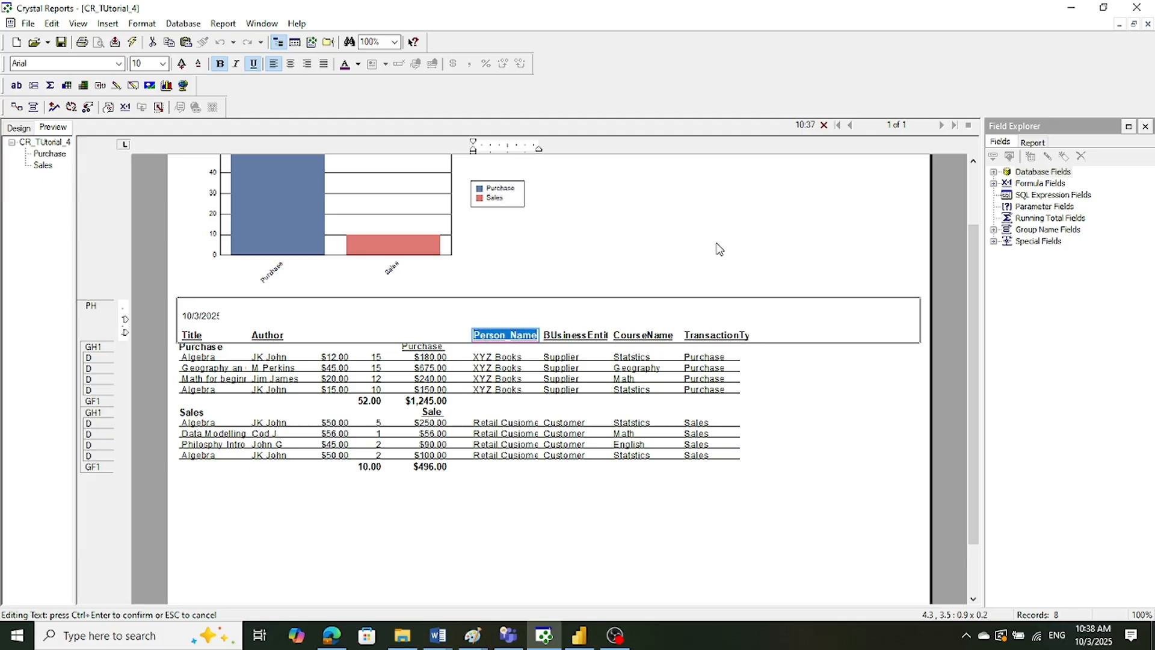
type("Party")
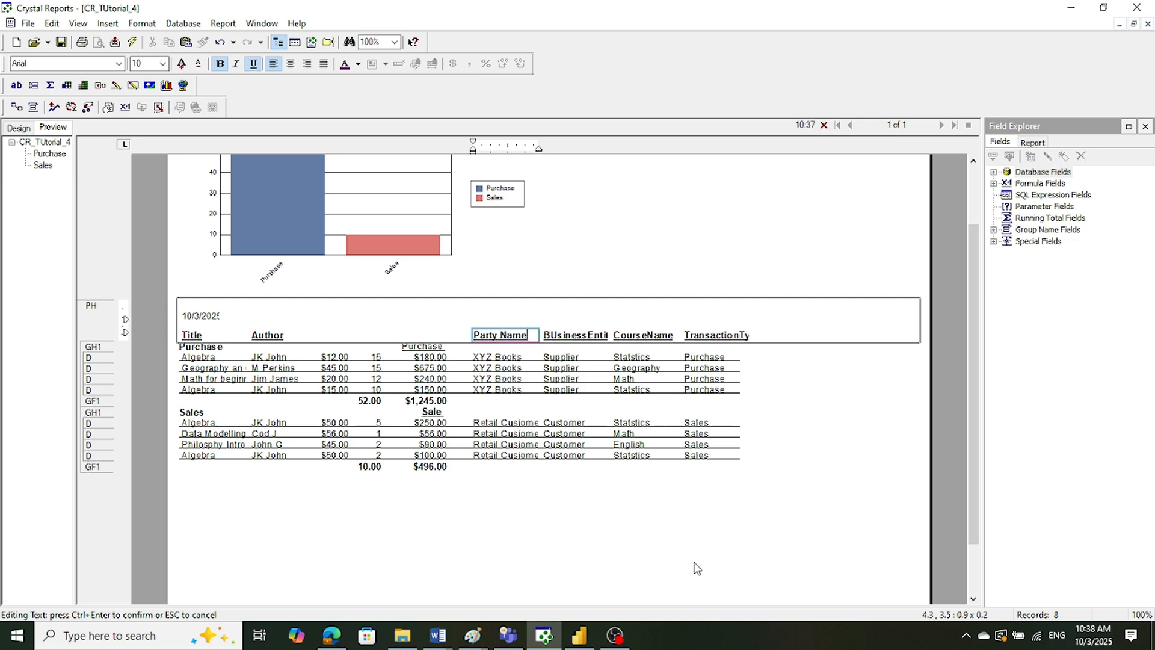
left_click(669, 573)
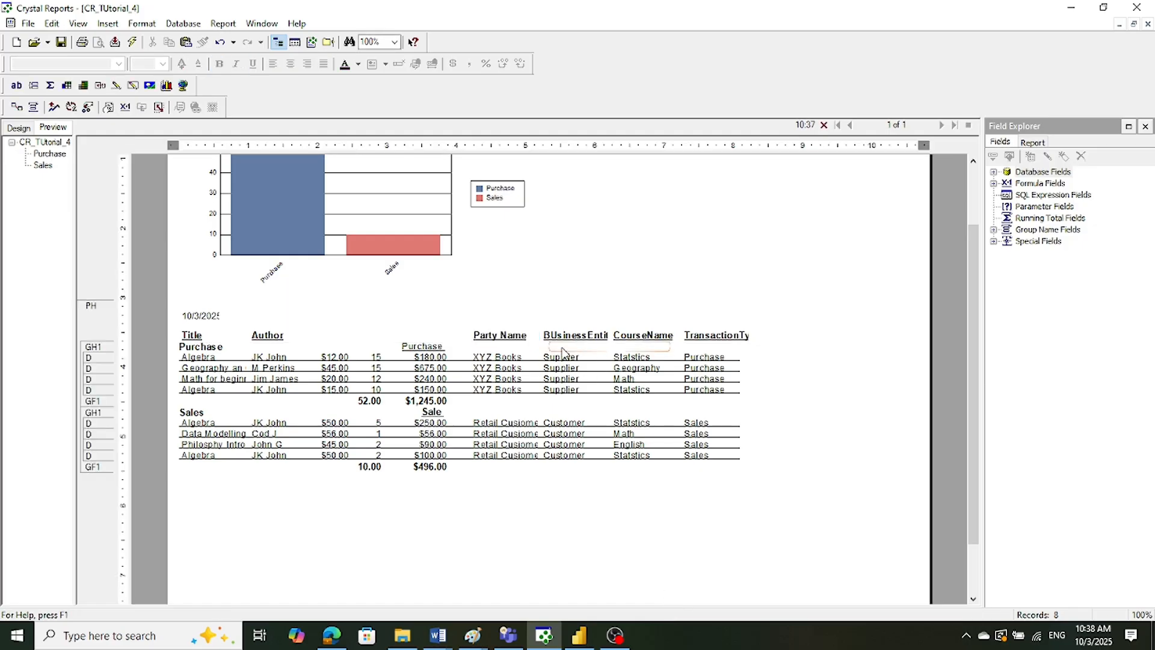
- Replace the business entity column heading with Business Type
double_click(545, 335)
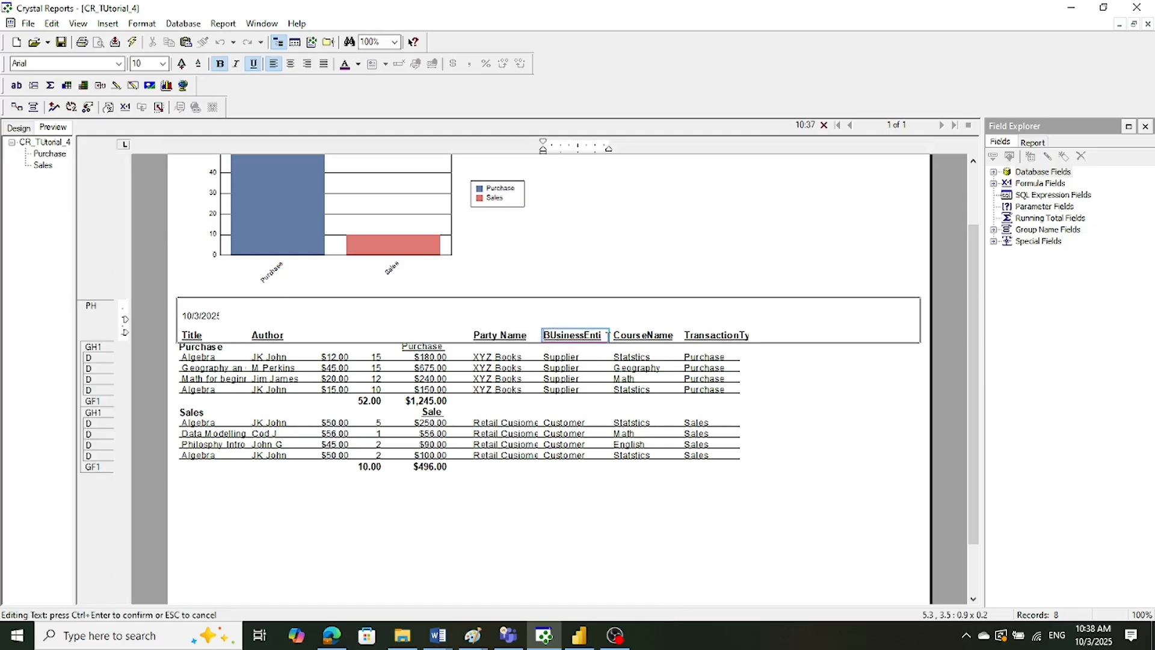
left_click_drag(605, 332, 446, 335)
type("Business")
key("BackSpace")
key("BackSpace")
key("BackSpace")
key("BackSpace")
key("BackSpace")
key("BackSpace")
key("BackSpace")
key("BackSpace")
type("Business Type")
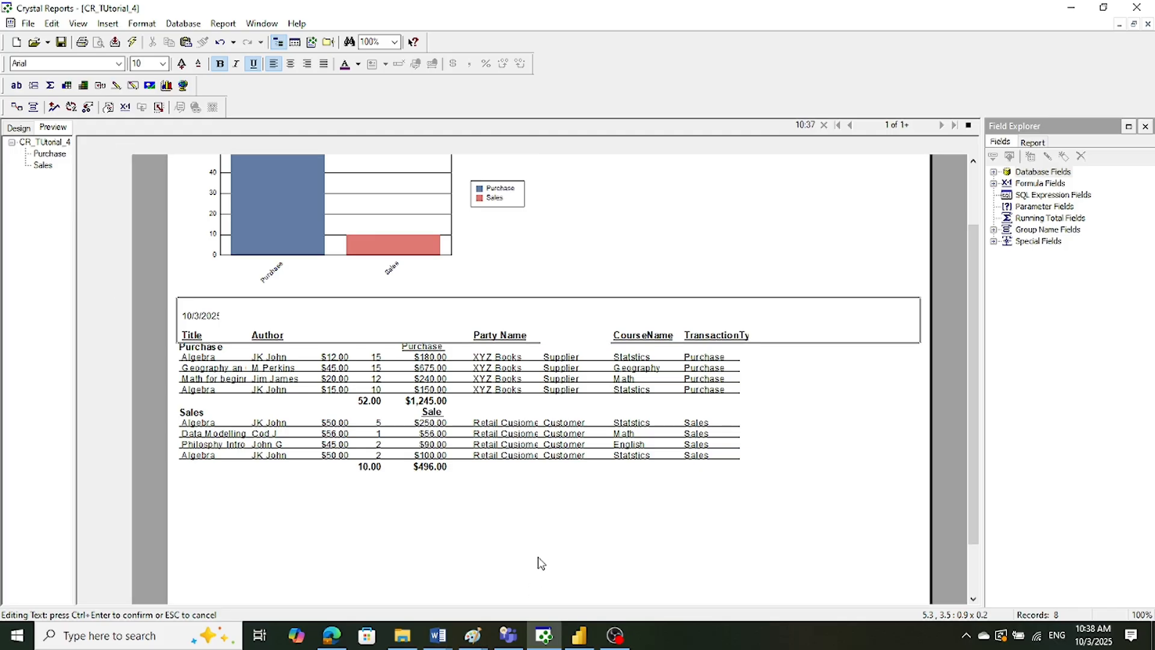
left_click(536, 561)
- Change the CourseName column heading to Course Name, with a space between the words
left_click(641, 333)
left_click(643, 334)
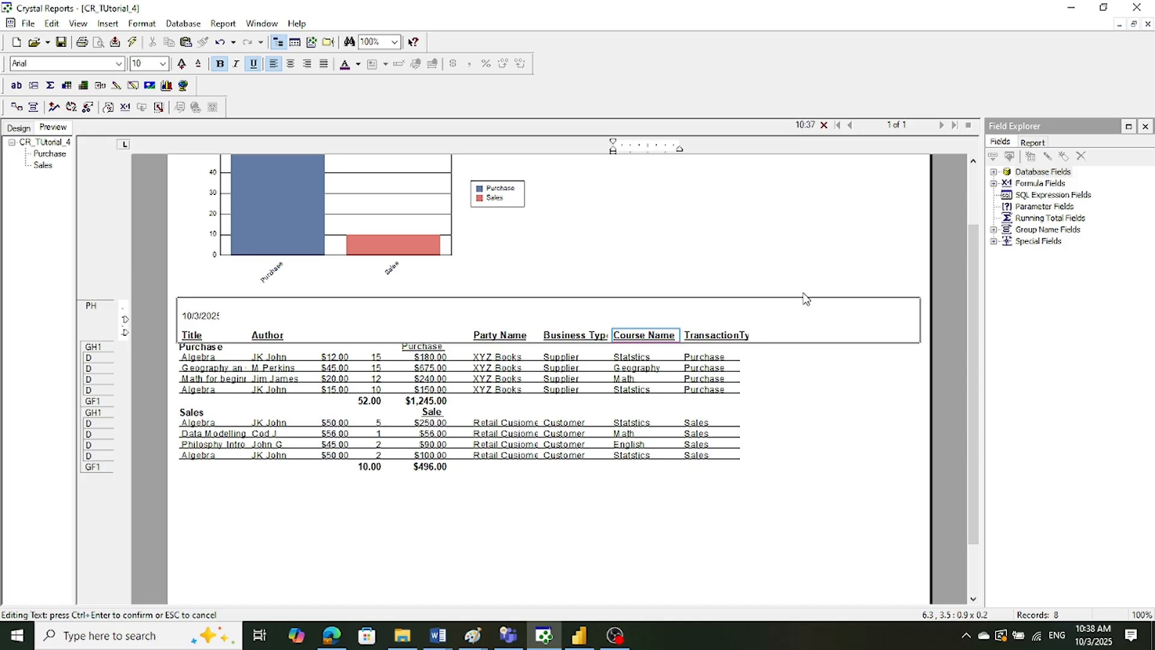
left_click(808, 274)
- Replace the TransactionType column heading with Transcation Type, clearing the old heading text
left_click(733, 335)
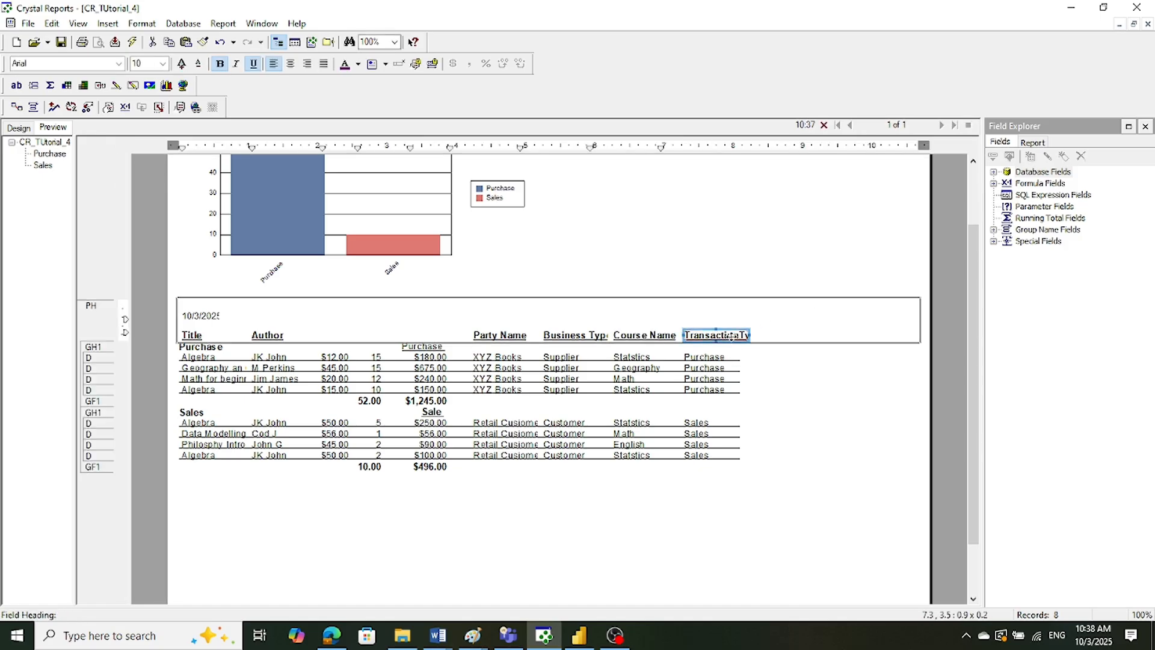
left_click(732, 335)
left_click_drag(746, 334, 791, 336)
key("BackSpace")
key("BackSpace")
key("BackSpace")
key("BackSpace")
key("BackSpace")
key("BackSpace")
key("BackSpace")
key("BackSpace")
key("BackSpace")
key("BackSpace")
key("BackSpace")
key("BackSpace")
key("BackSpace")
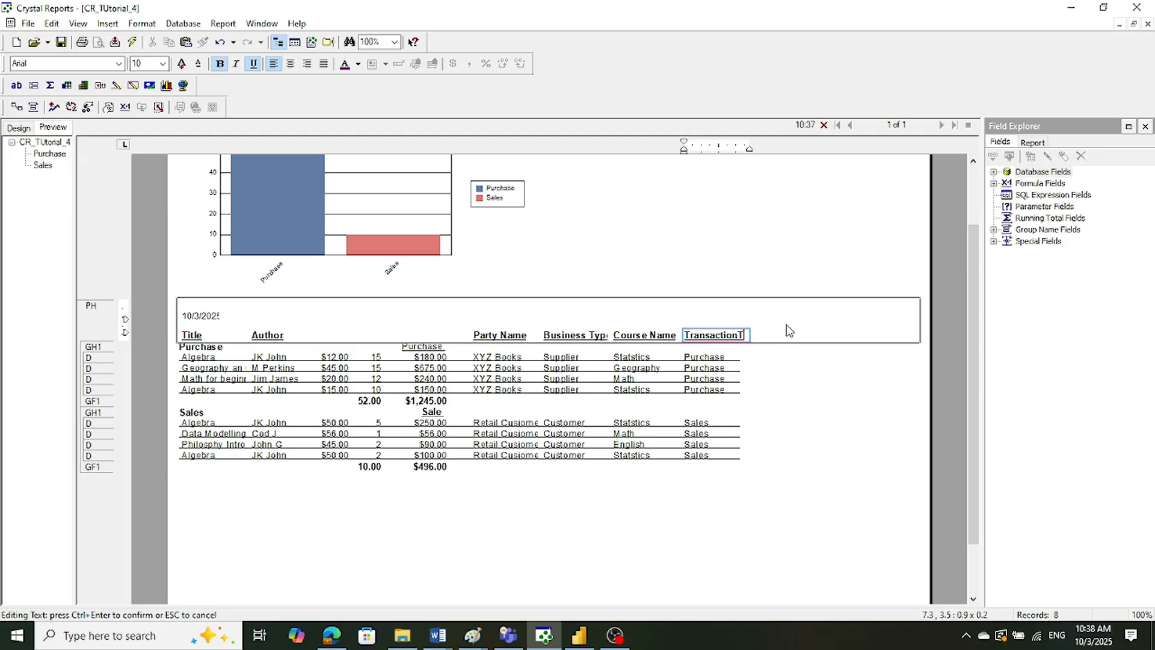
type("Transcation Type")
left_click(606, 539)
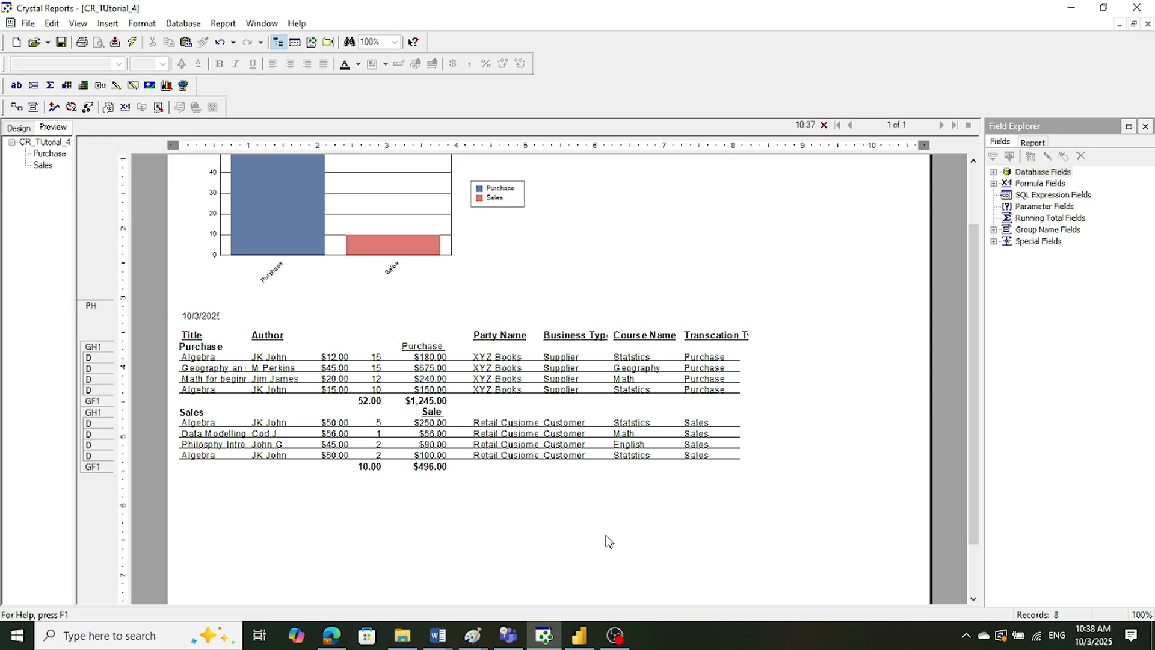
- Widen the Transcation Type column heading to about 1.4 inches so its full text fits
left_click(741, 336)
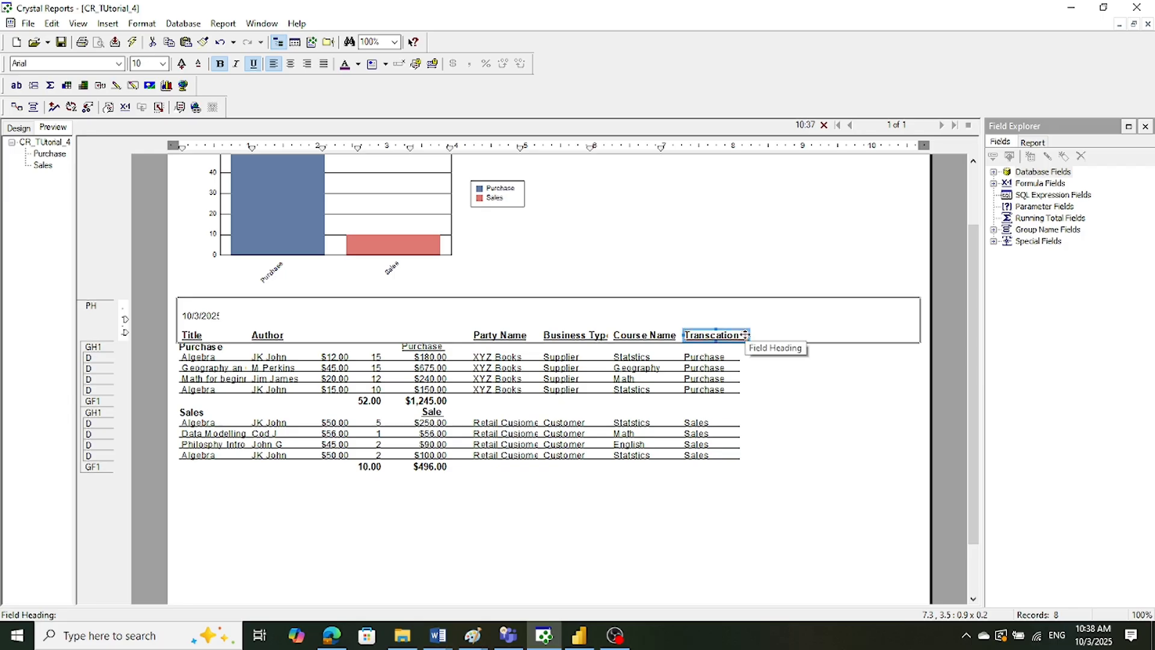
left_click_drag(746, 335, 780, 337)
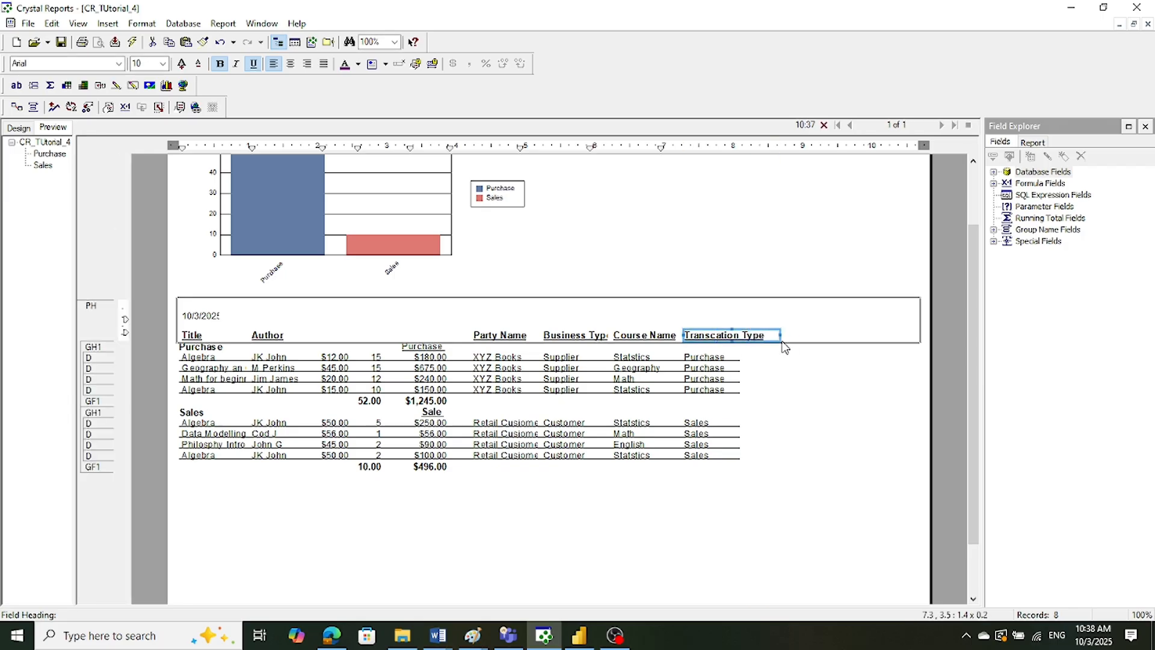
left_click(819, 523)
- Check the report preview against the Tutorial 3: Crystal Reports outline in Word, and return to Crystal Reports
scroll(841, 518, "up", 2)
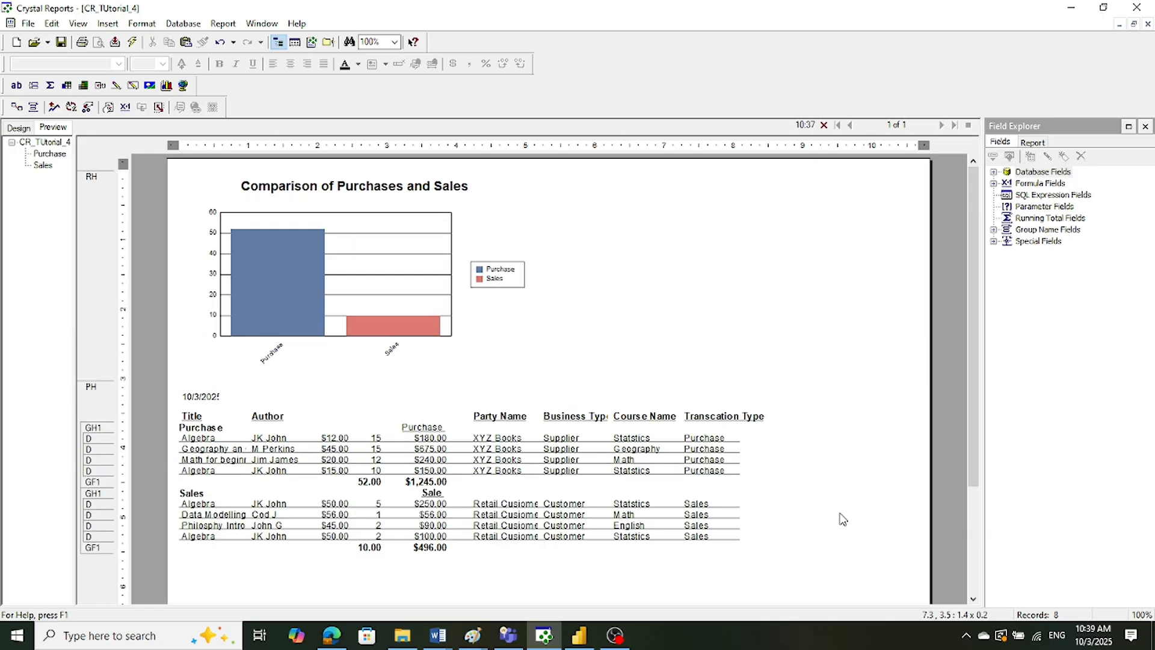
scroll(843, 518, "down", 1)
scroll(842, 516, "up", 1)
left_click(440, 637)
left_click(622, 570)
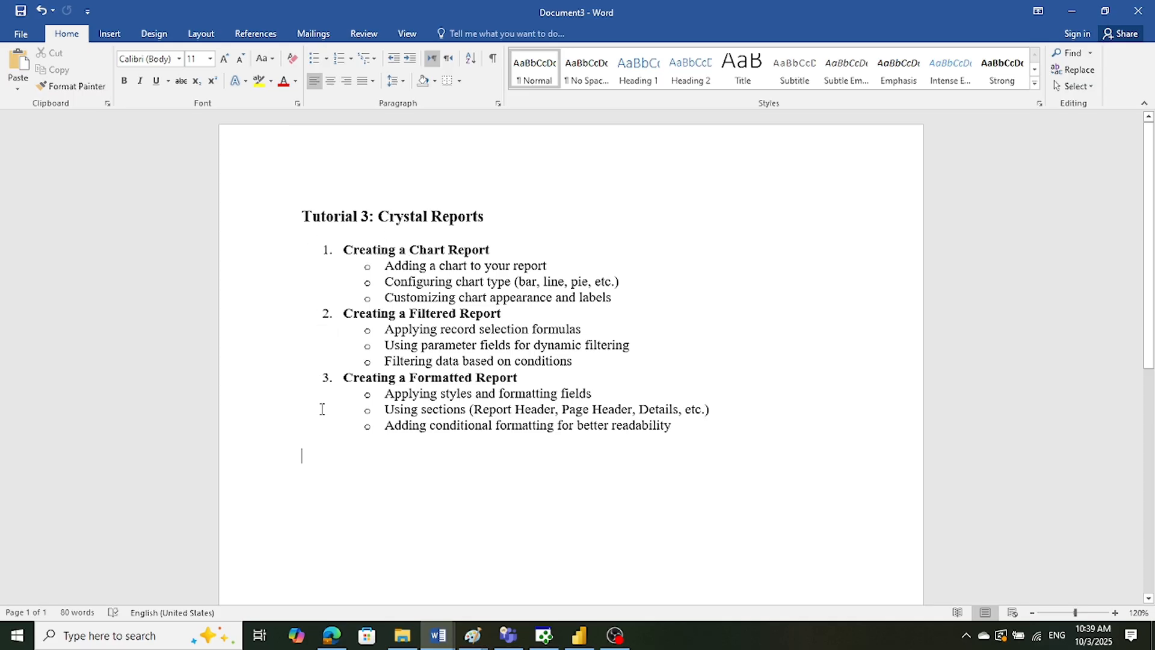
left_click(1072, 11)
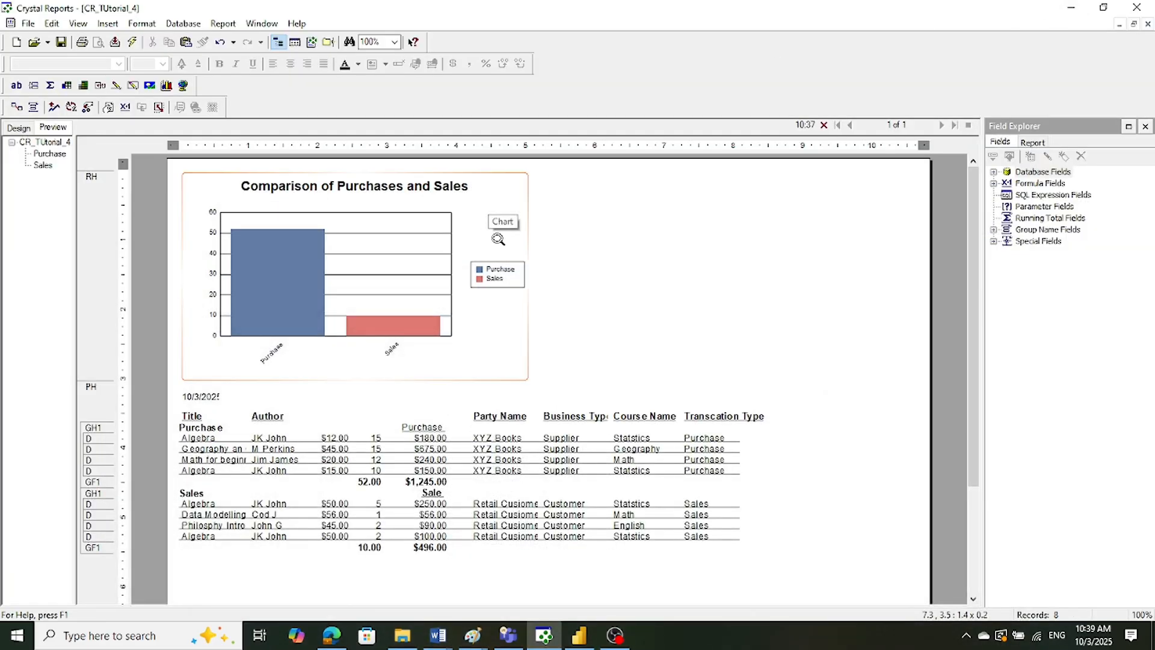